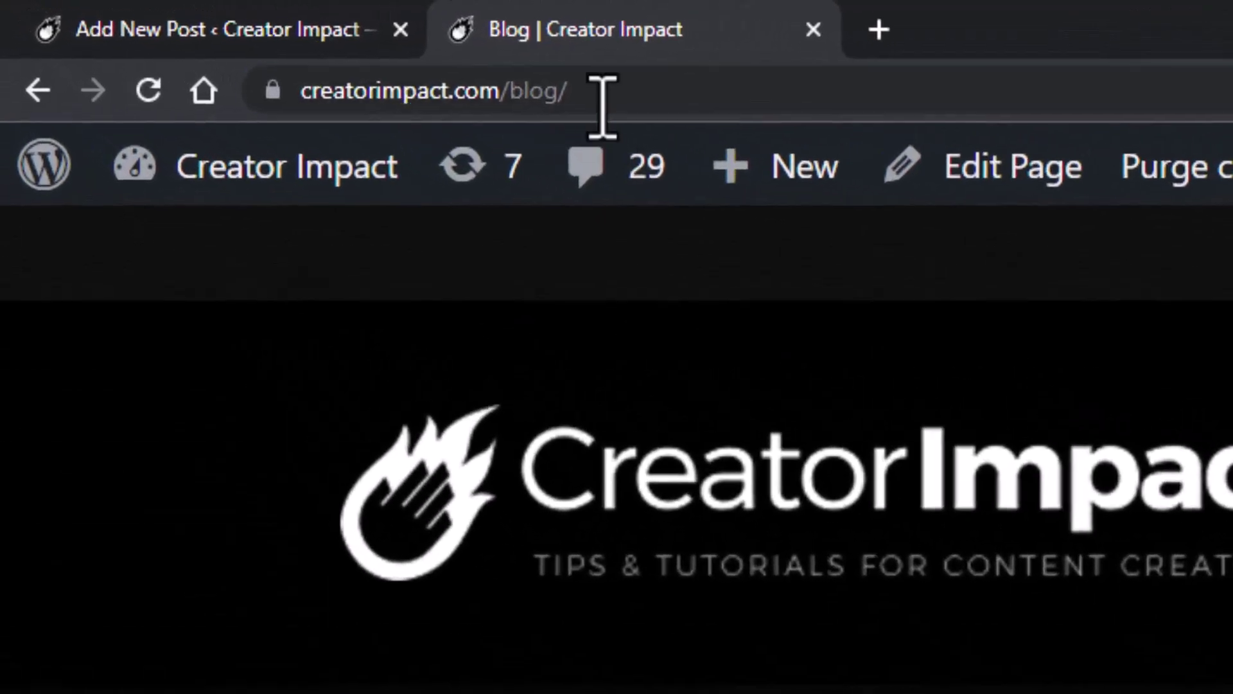
Link the phrase "medical diagnosis." to the creatorimpact.com/blog/ address.
left_click(603, 103)
right_click(470, 93)
left_click(551, 339)
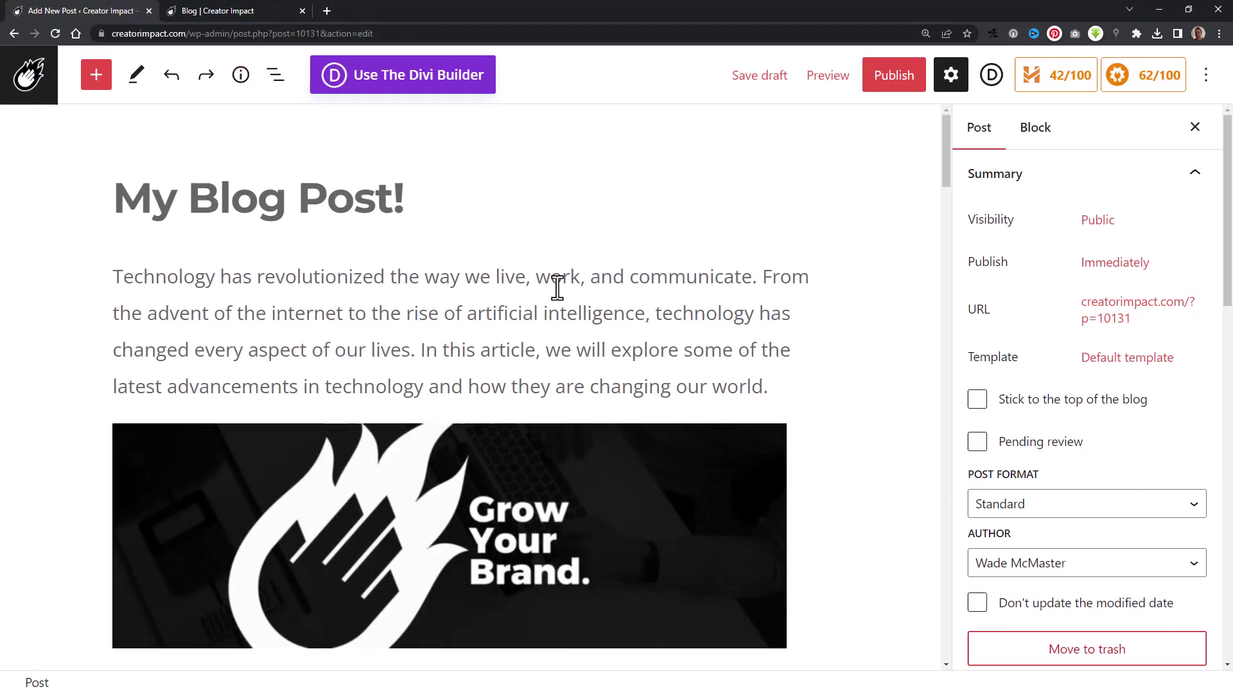
scroll(558, 288, "down", 9)
left_click_drag(296, 270, 172, 270)
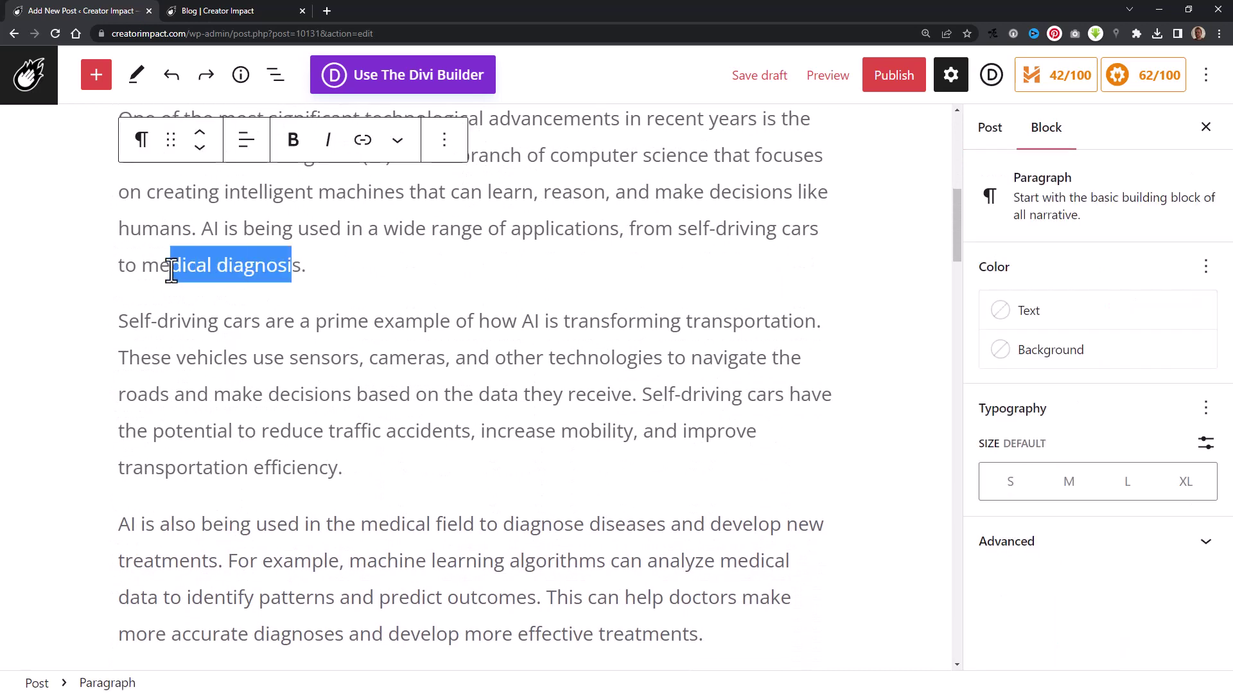
left_click(363, 140)
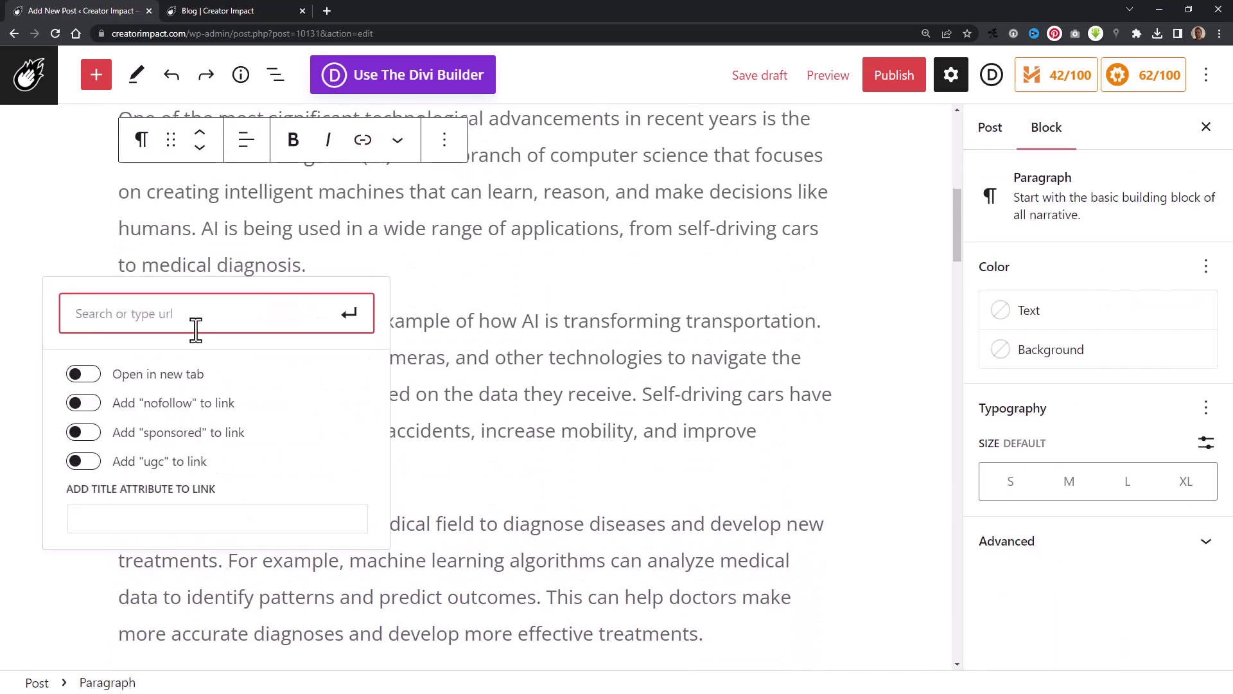
key("Escape")
left_click_drag(314, 266, 146, 266)
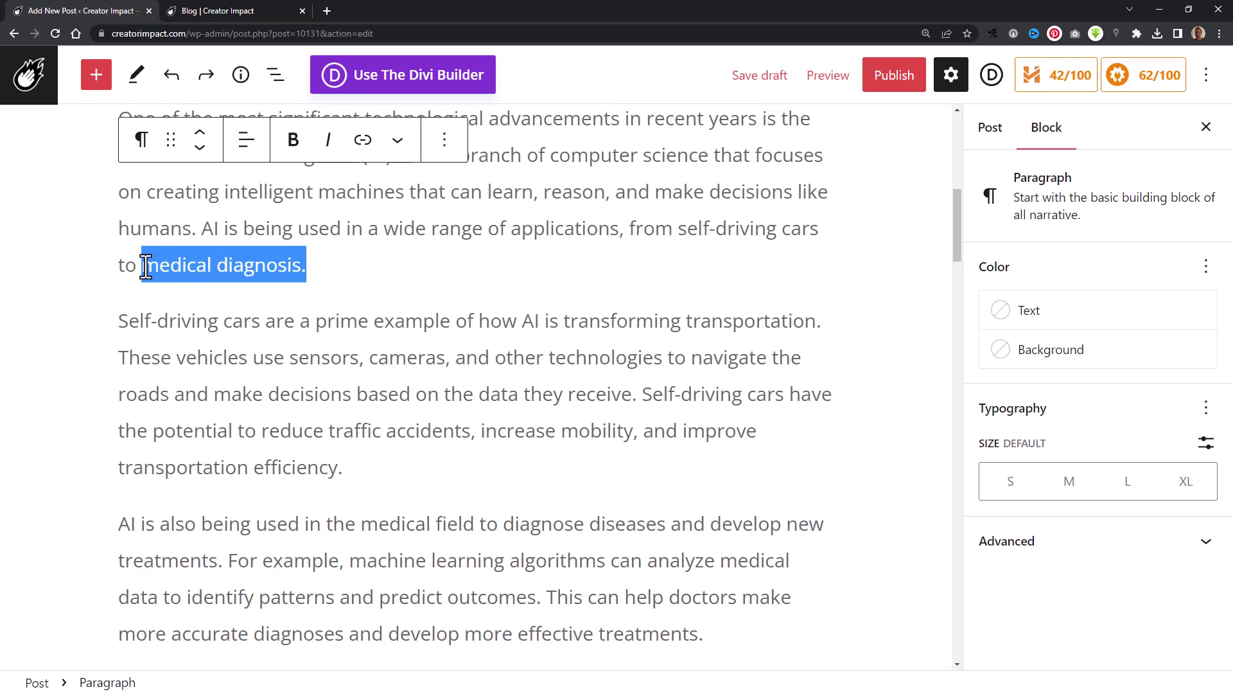
key("ctrl+v")
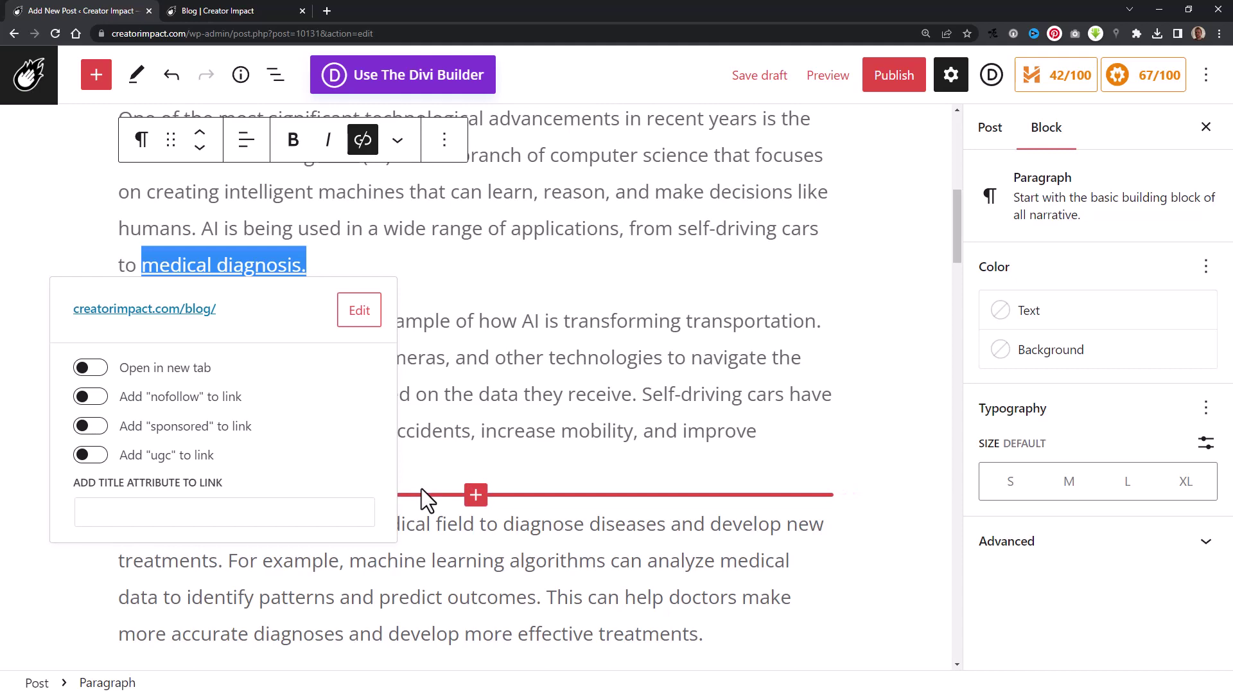
left_click(486, 329)
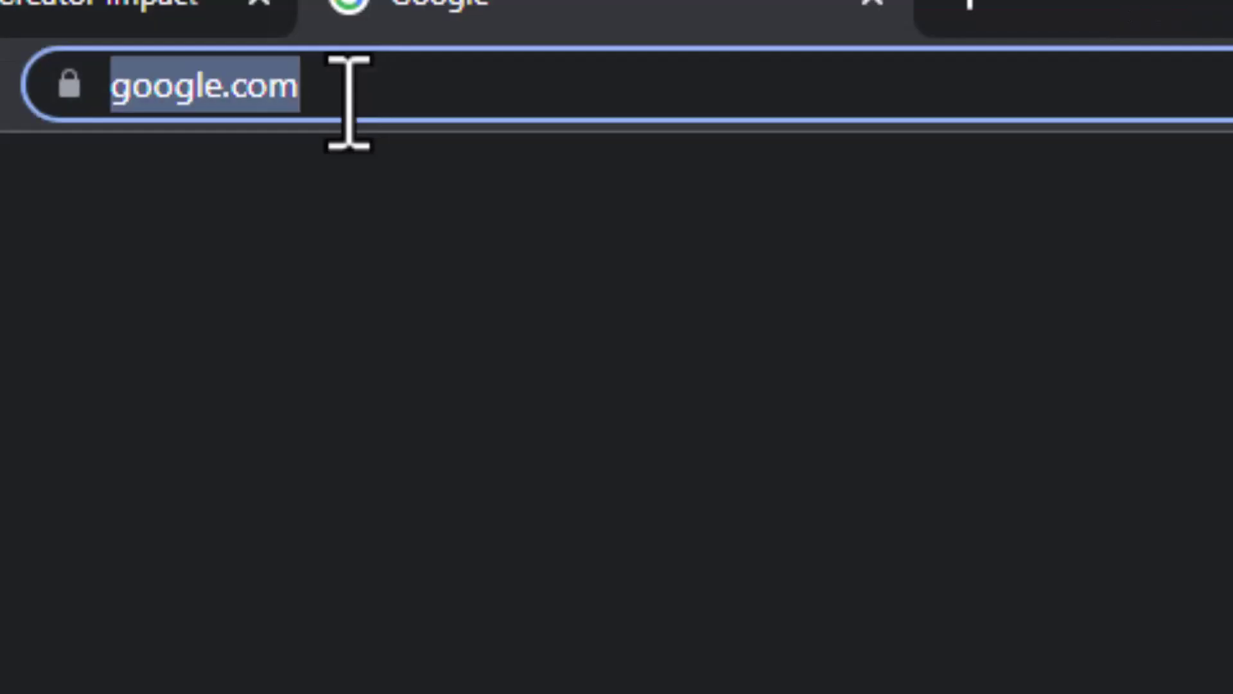
Link the phrase "AI is also being used in" to google.com.
right_click(136, 36)
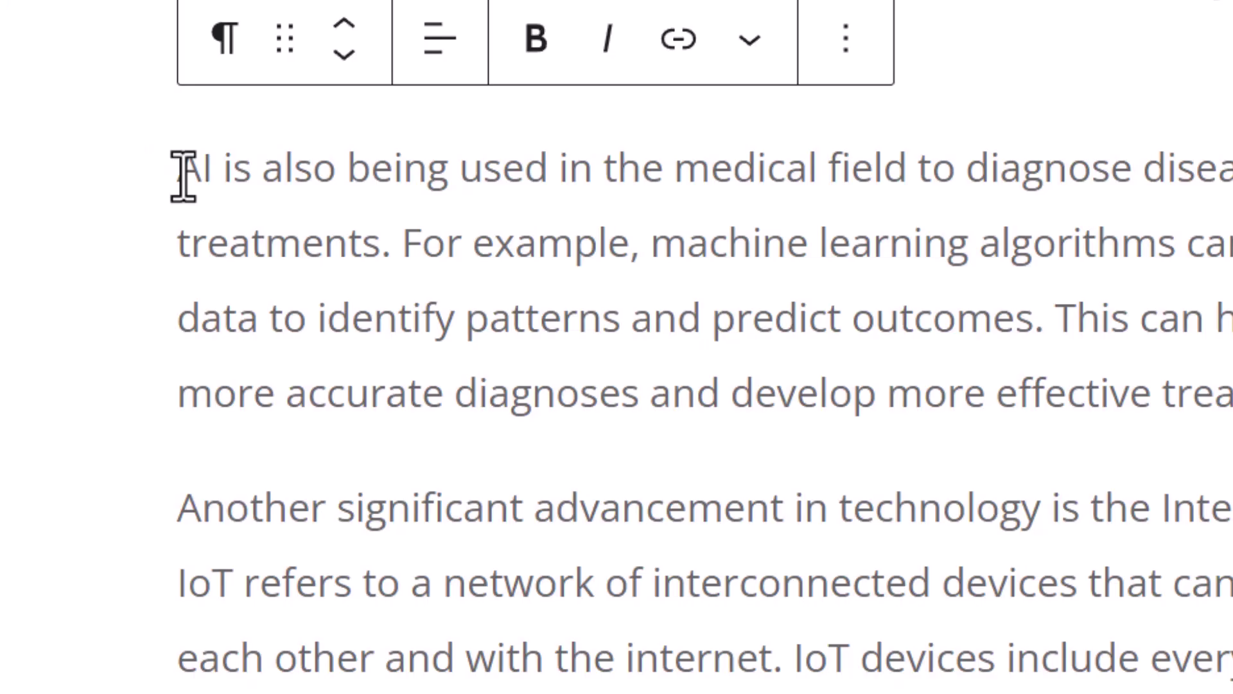
left_click_drag(181, 172, 591, 193)
key("ctrl+v")
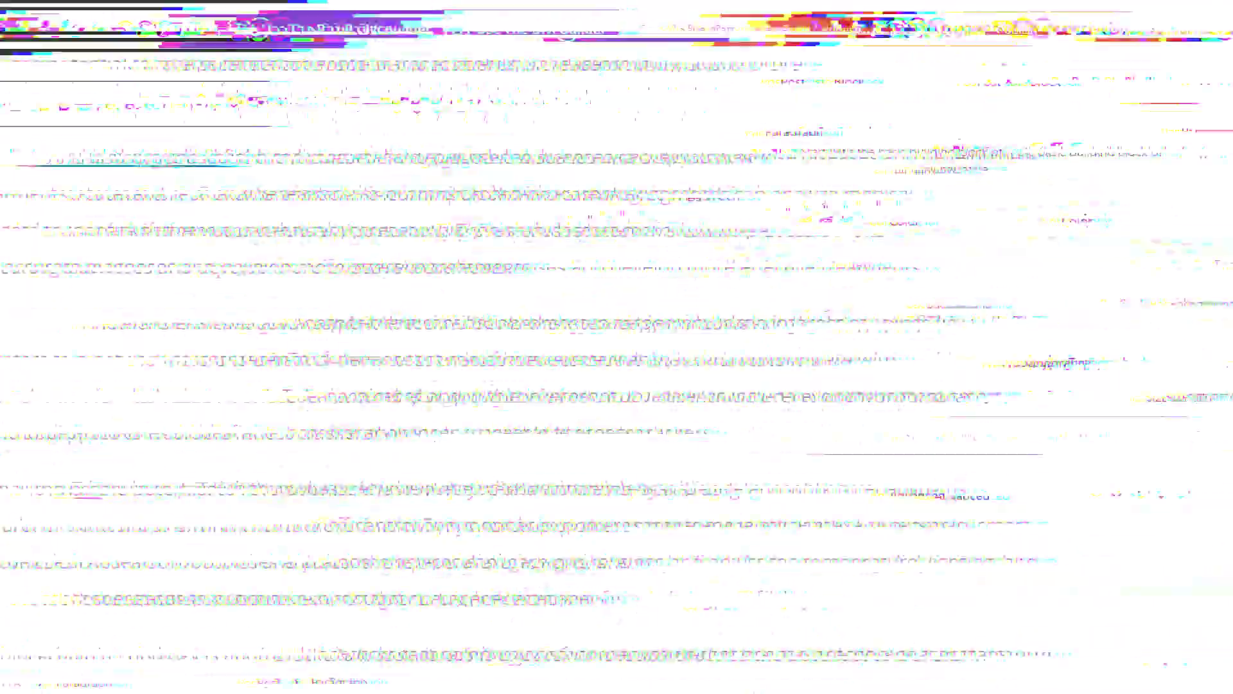
View the editor's keyboard shortcuts list, then close it.
left_click(772, 274)
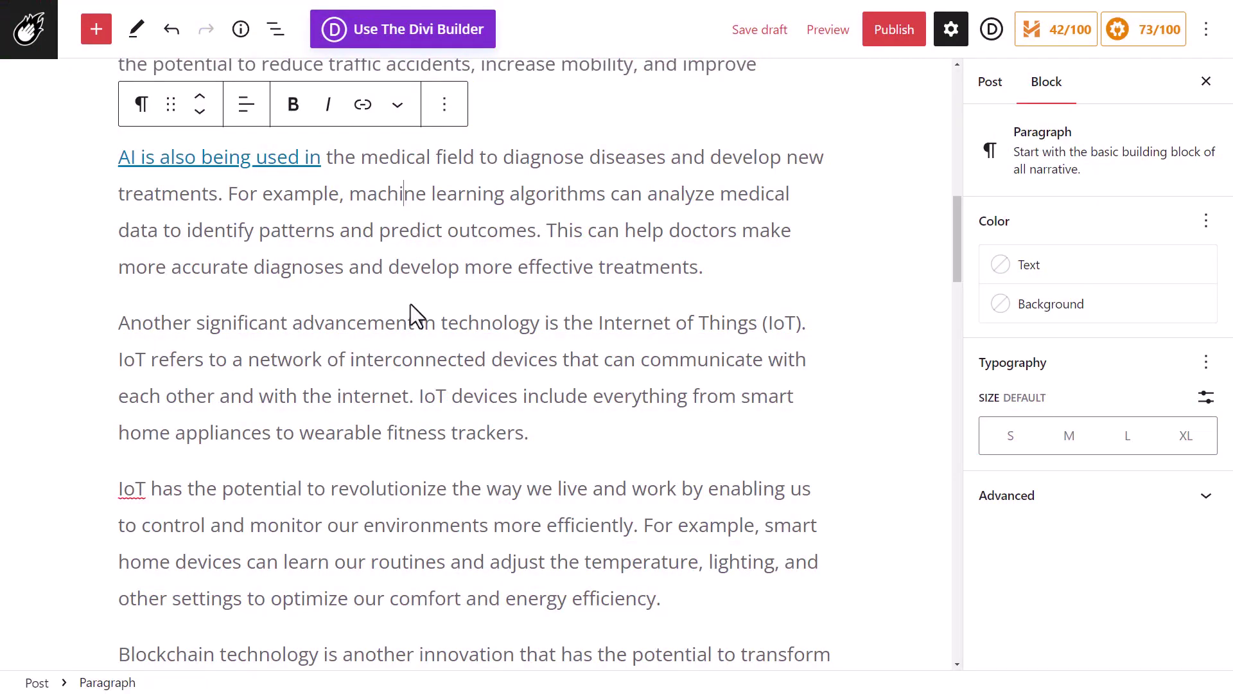
scroll(416, 315, "down", 5)
scroll(418, 314, "up", 6)
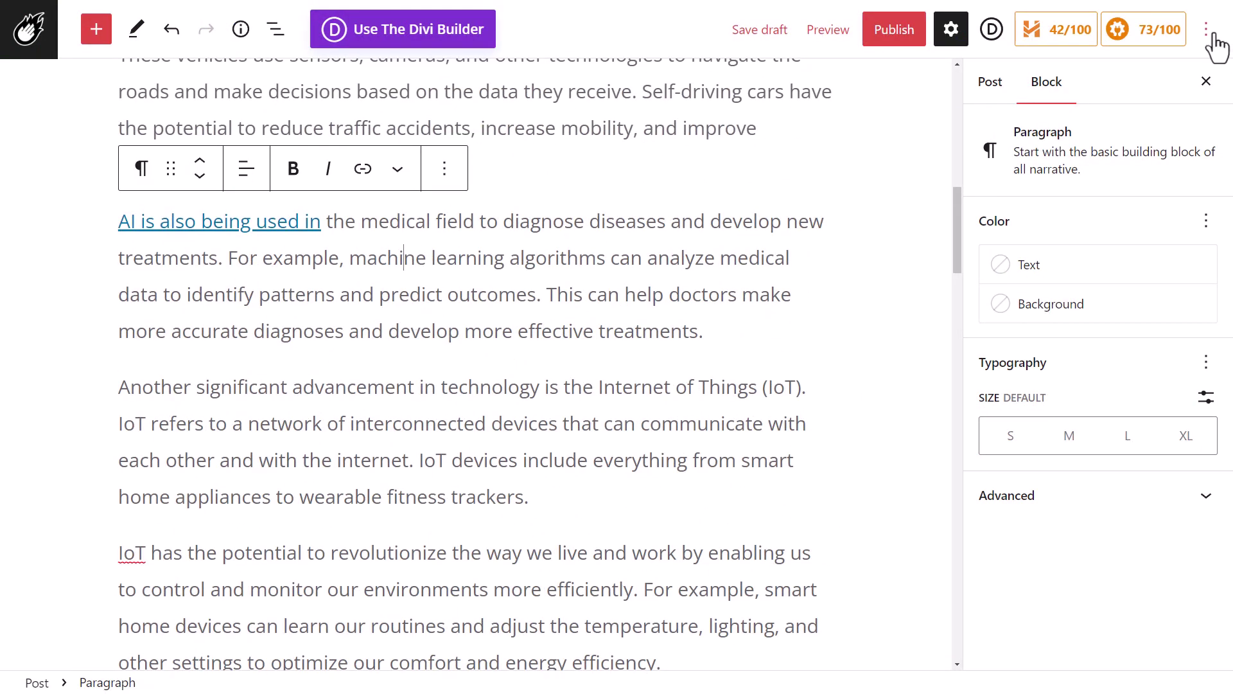
left_click(1208, 30)
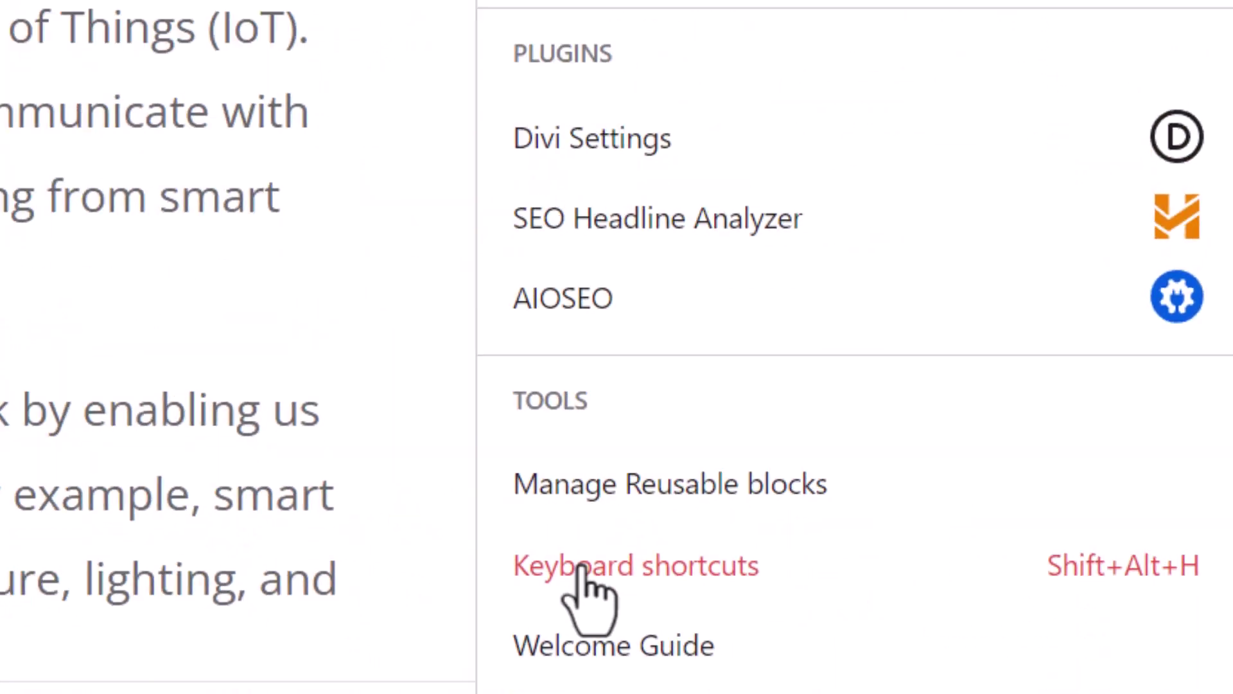
left_click(582, 568)
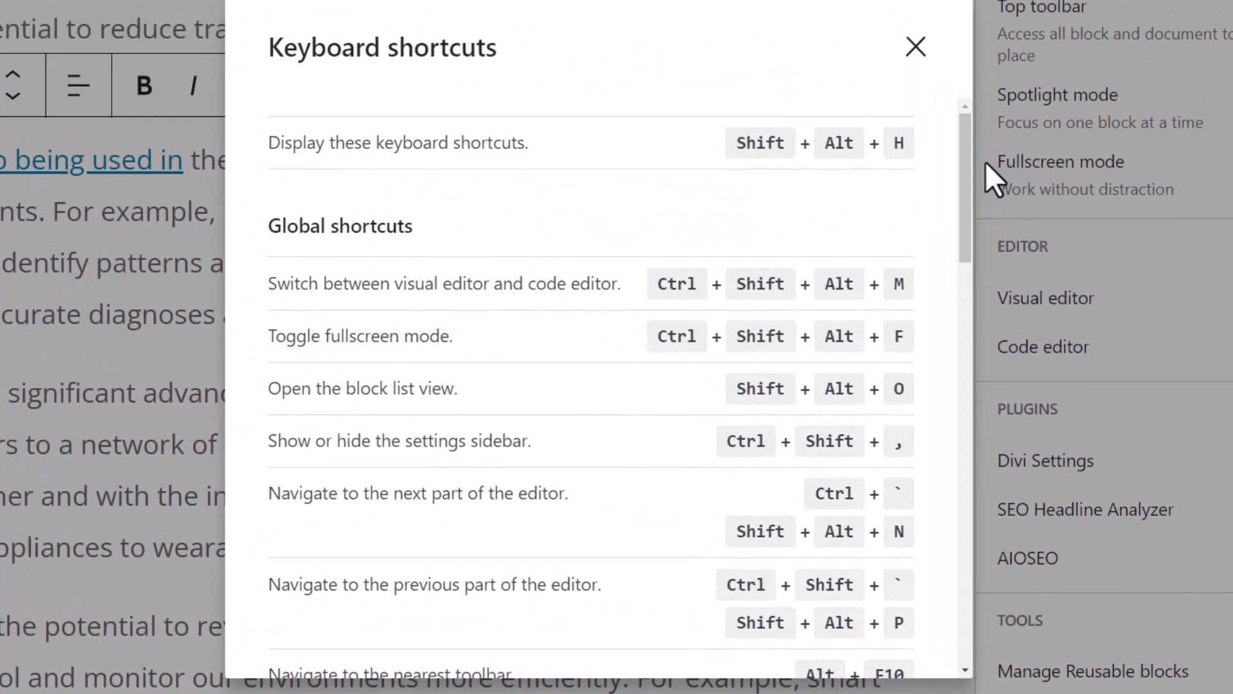
left_click_drag(966, 156, 974, 337)
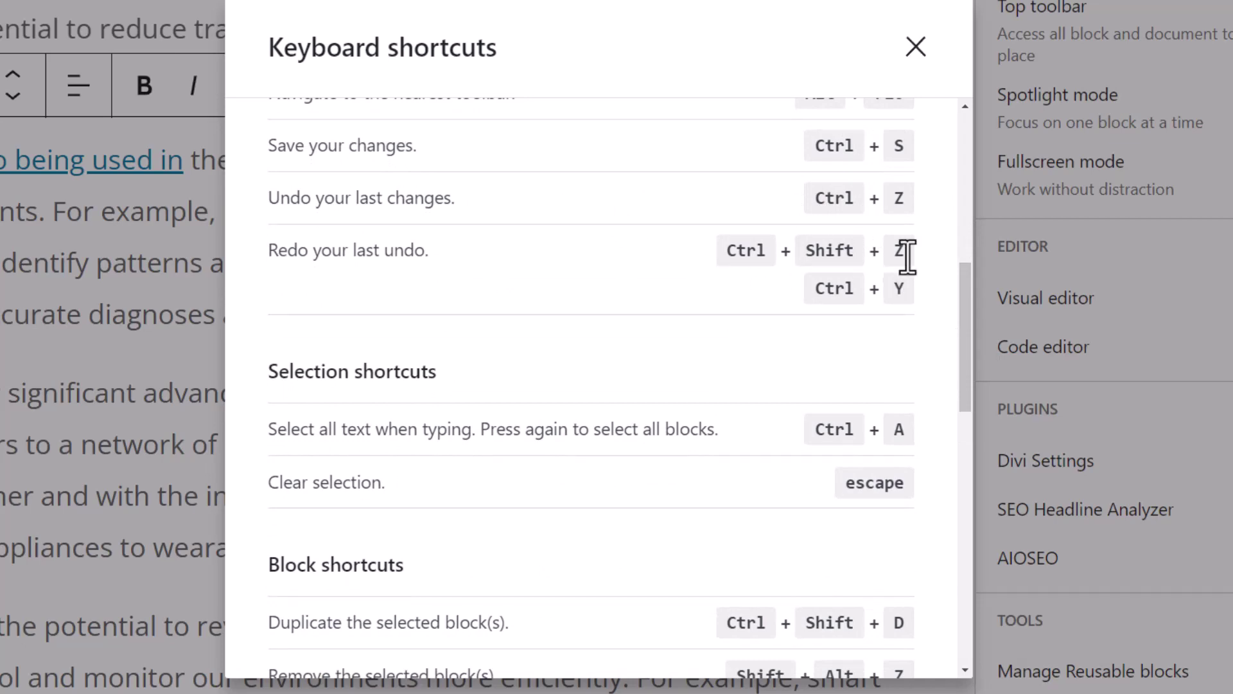
scroll(907, 257, "down", 10)
left_click(916, 46)
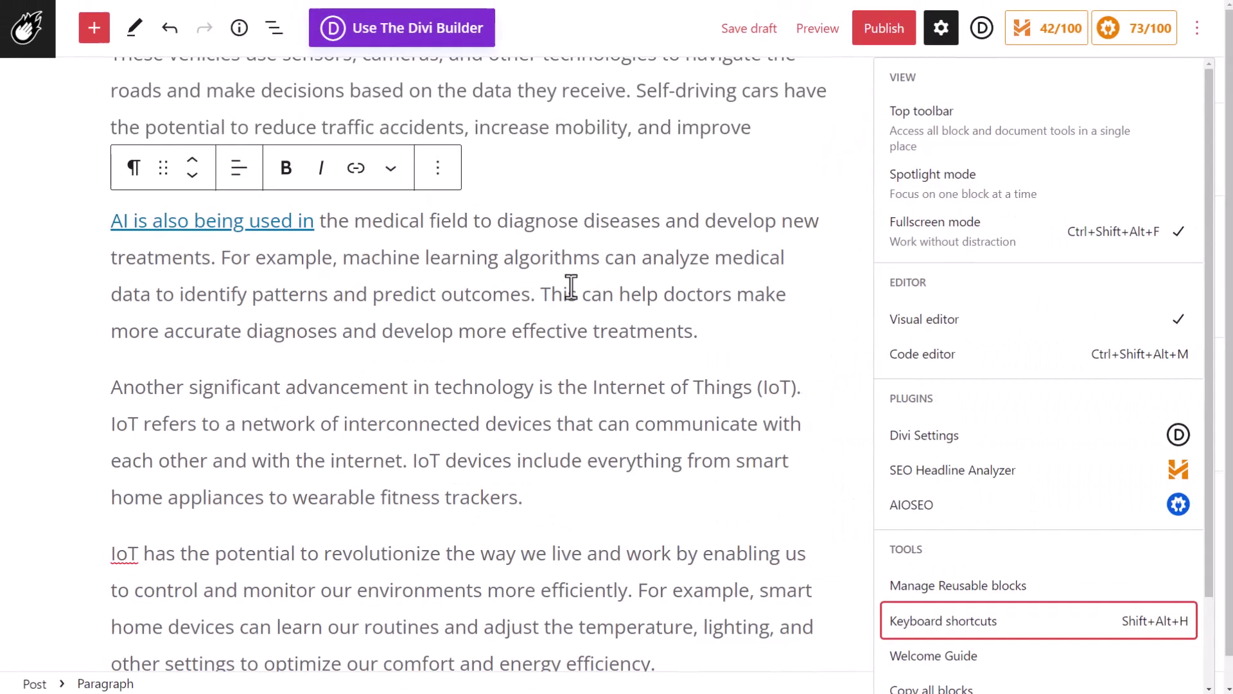
left_click(638, 295)
Delete "predict outcomes. This can help doc", undo it, then redo the deletion.
left_click_drag(639, 295, 693, 298)
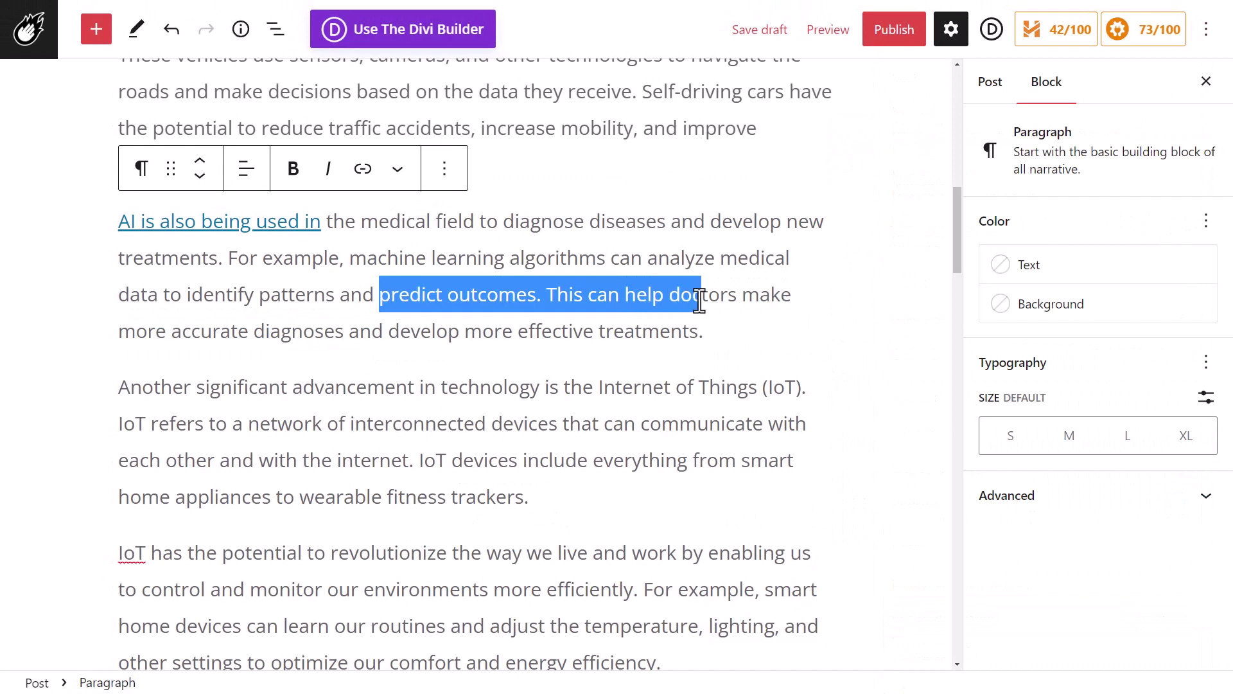
key("BackSpace")
key("ctrl+z")
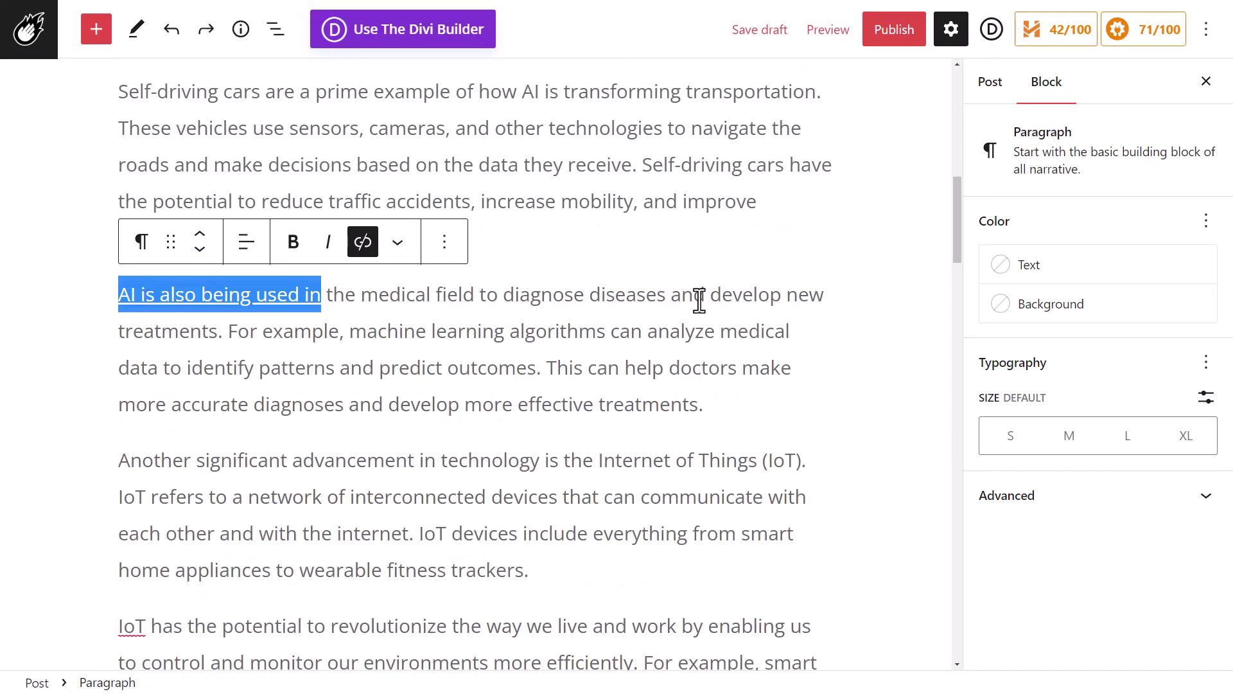
key("ctrl+shift+z")
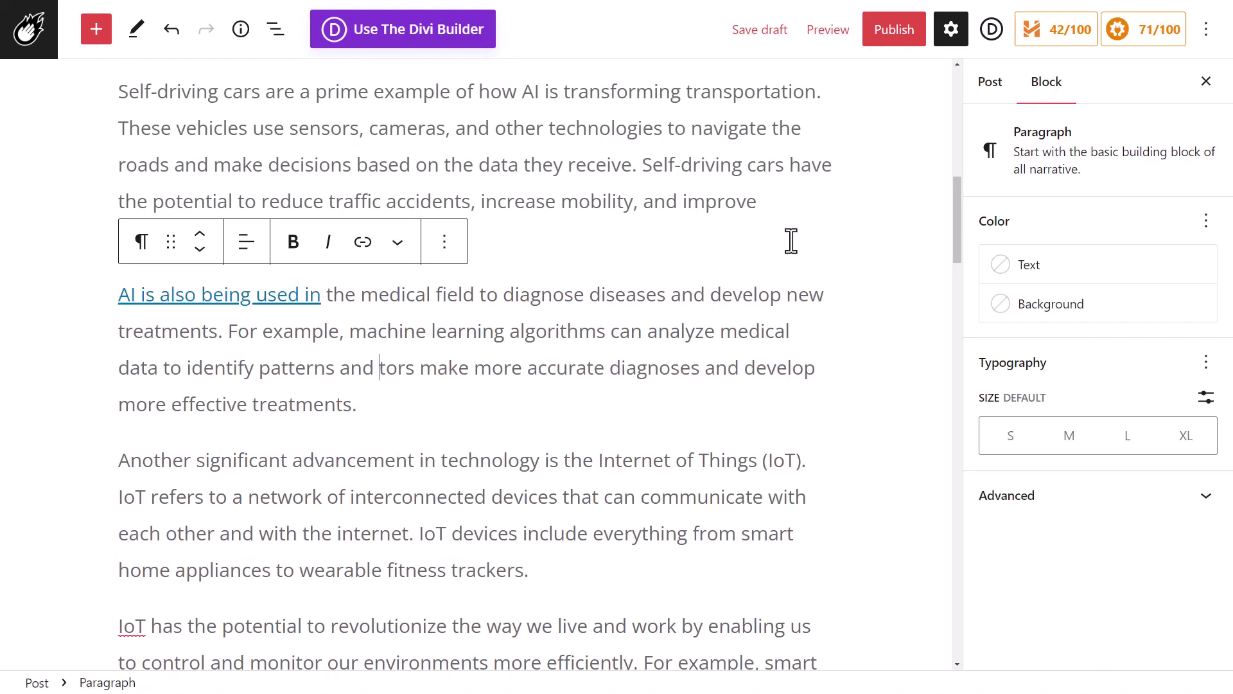
scroll(730, 308, "down", 12)
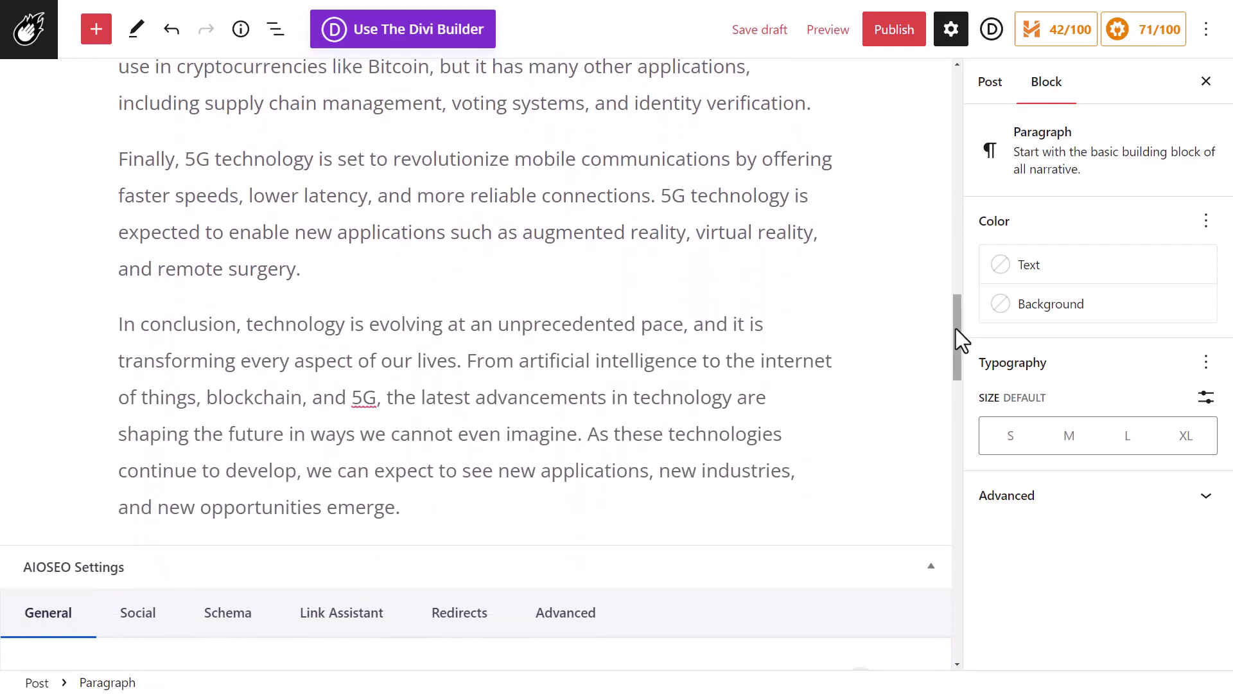
Switch on Spotlight mode in Preferences and return to the medical-field paragraph.
left_click_drag(958, 329, 981, 206)
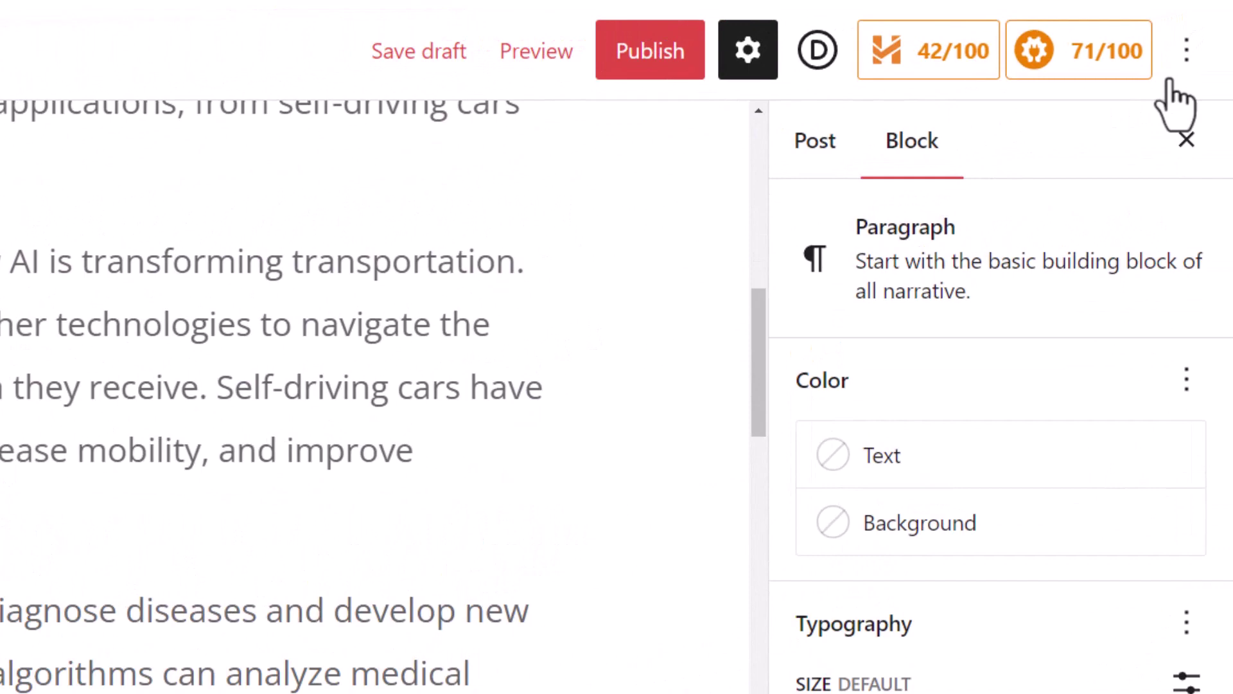
left_click(1178, 64)
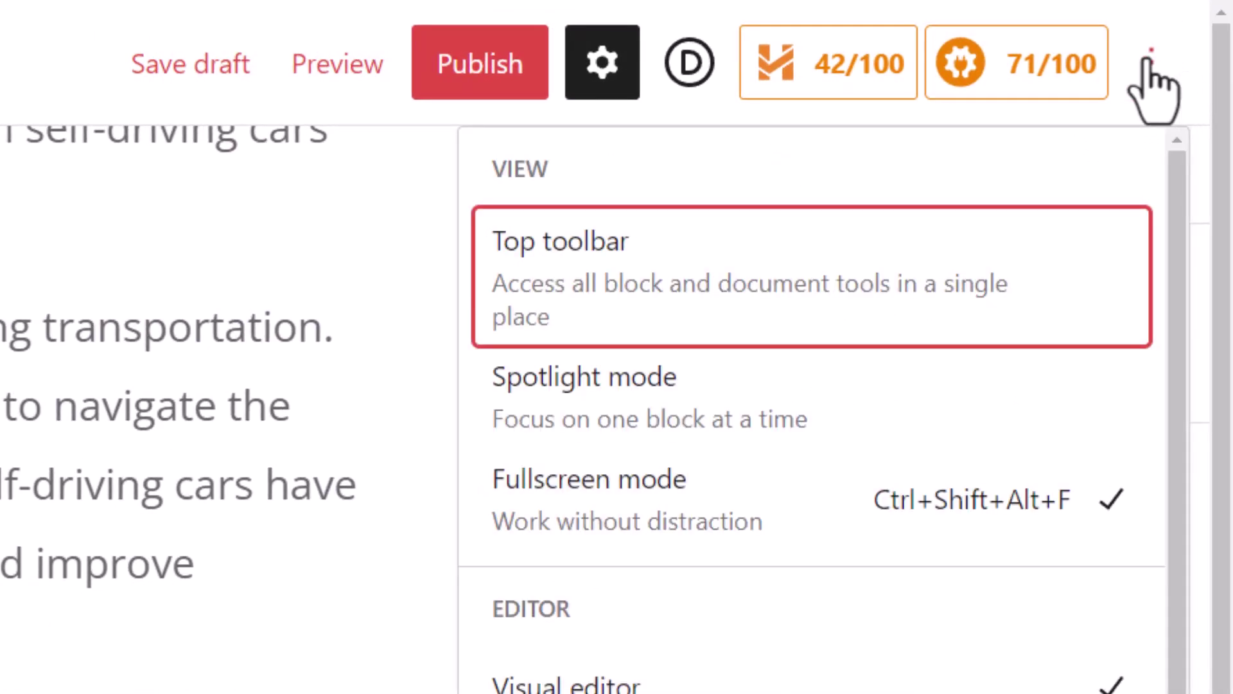
scroll(1185, 424, "down", 6)
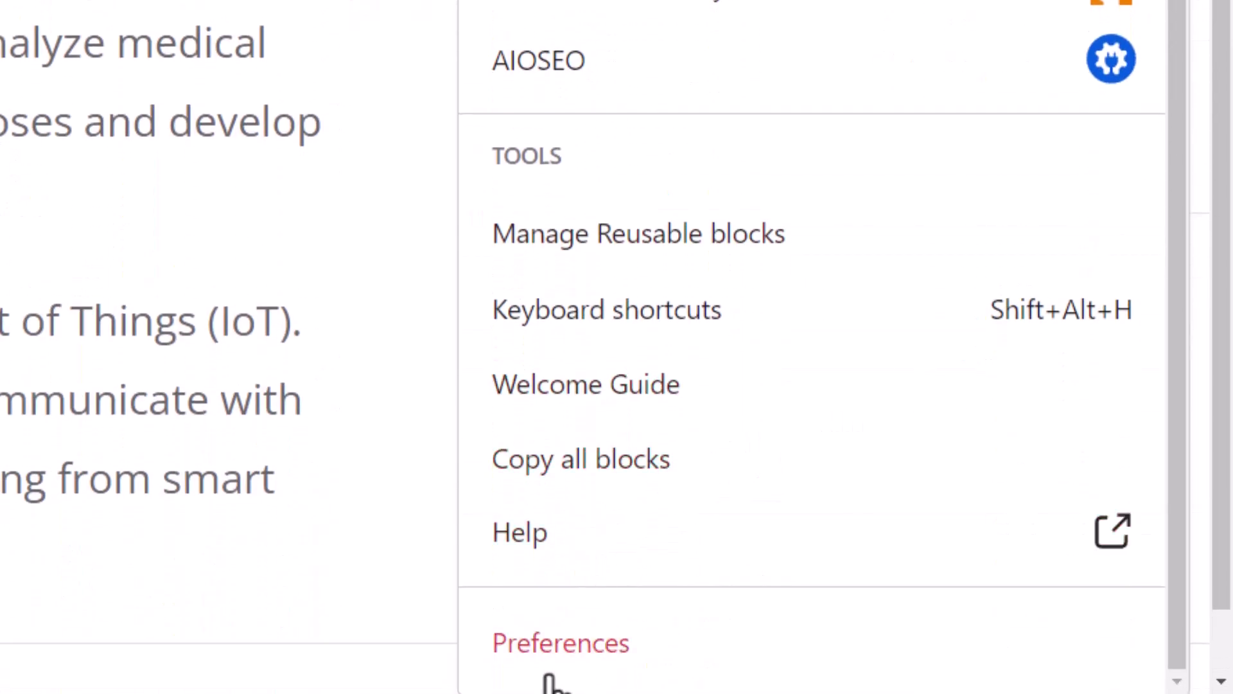
left_click(547, 651)
scroll(129, 0, "down", 2)
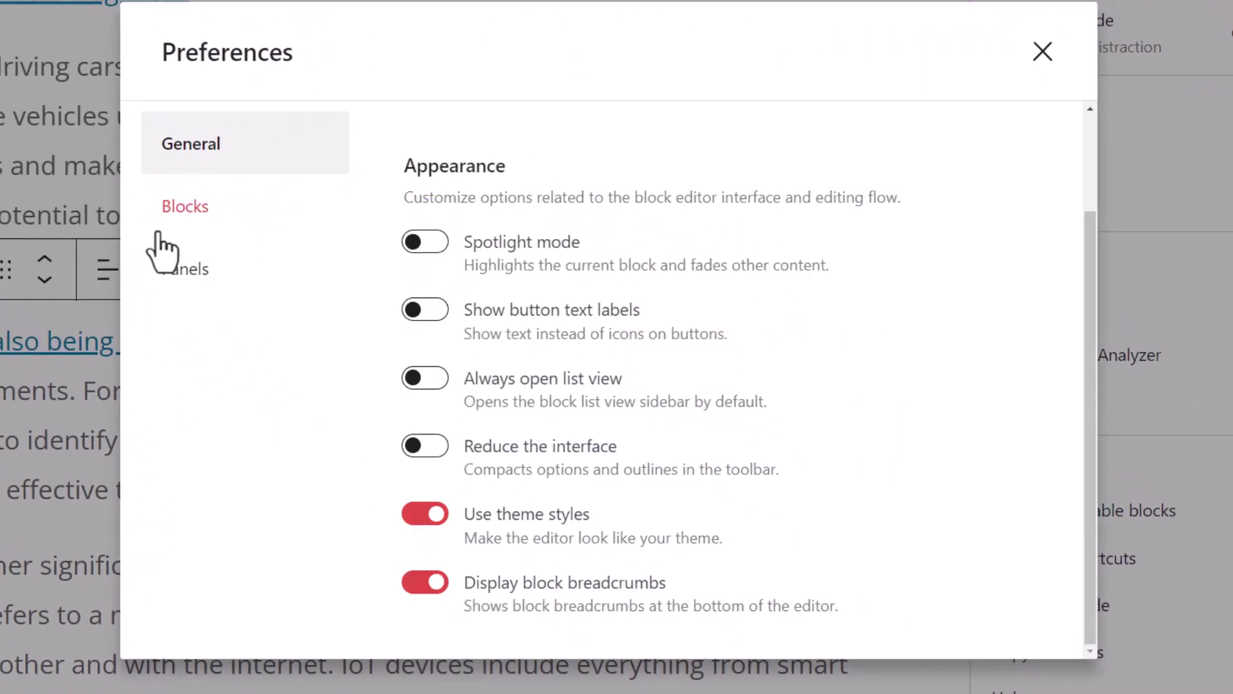
left_click(429, 248)
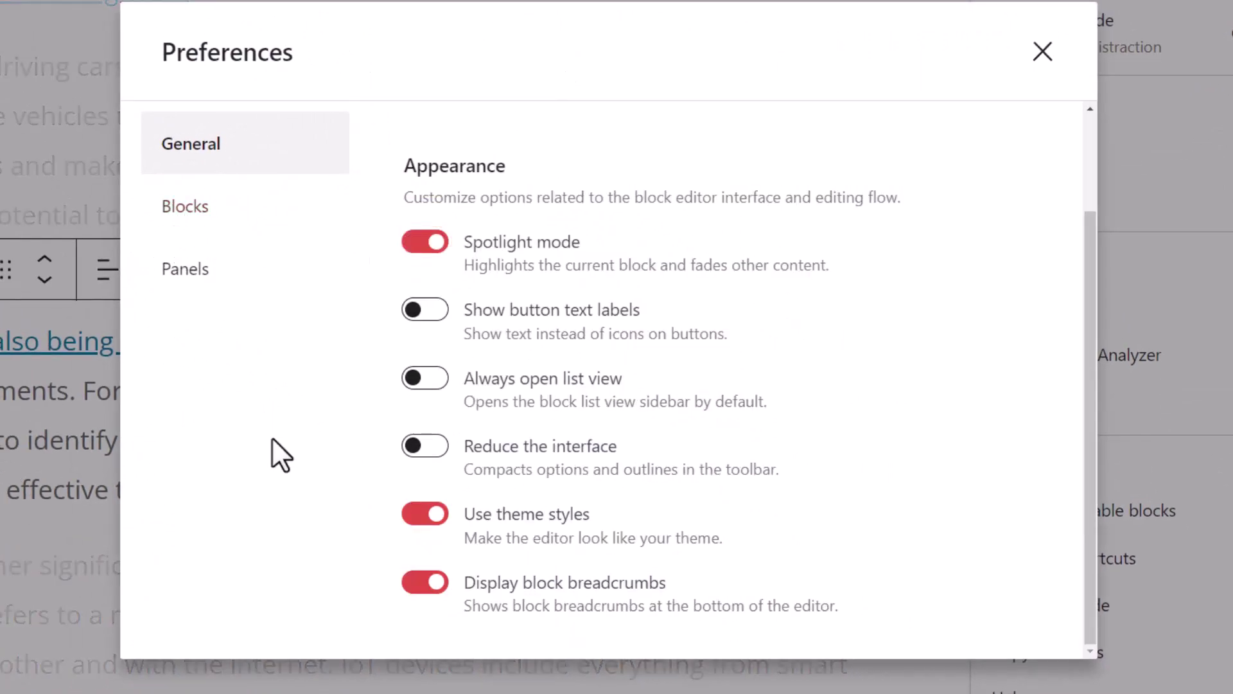
left_click(1043, 51)
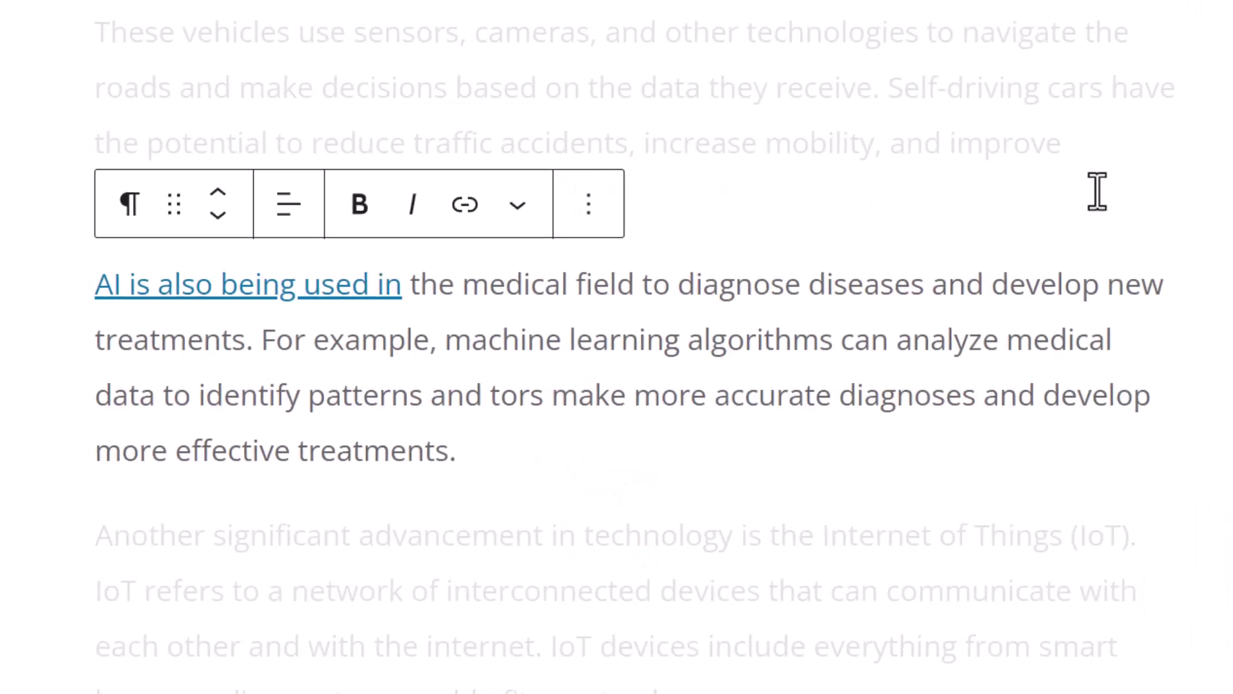
left_click(653, 347)
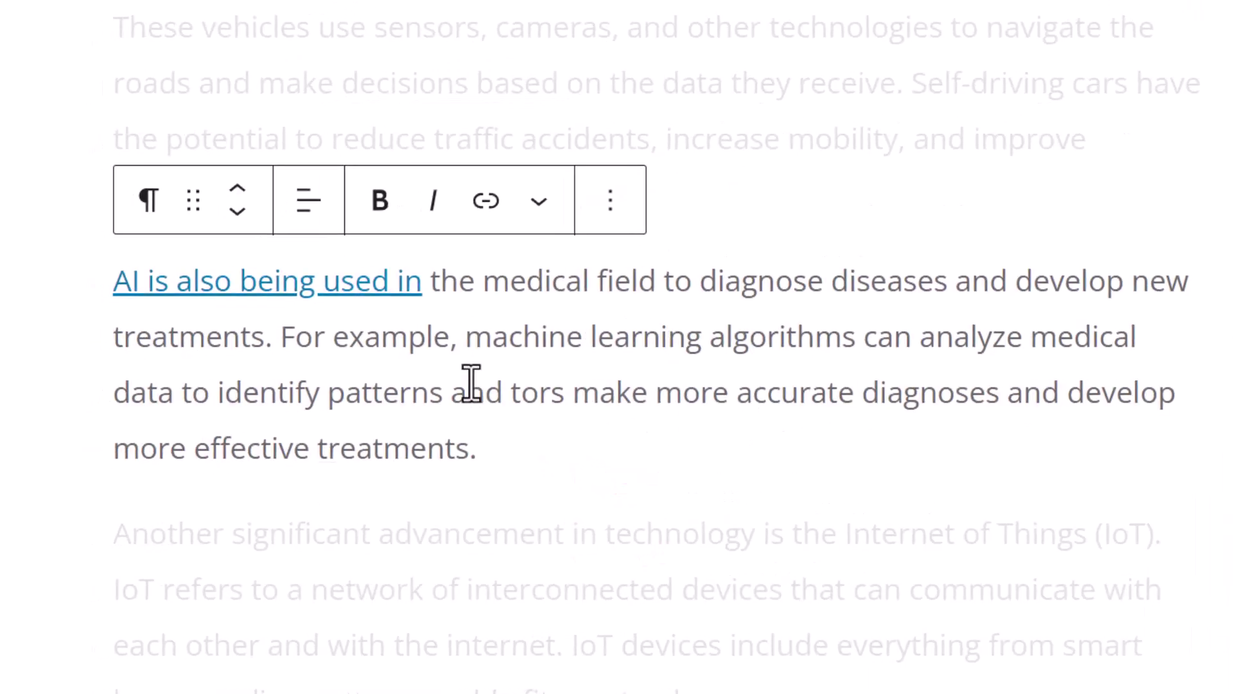
Reopen the editor Preferences dialog.
left_click(1180, 58)
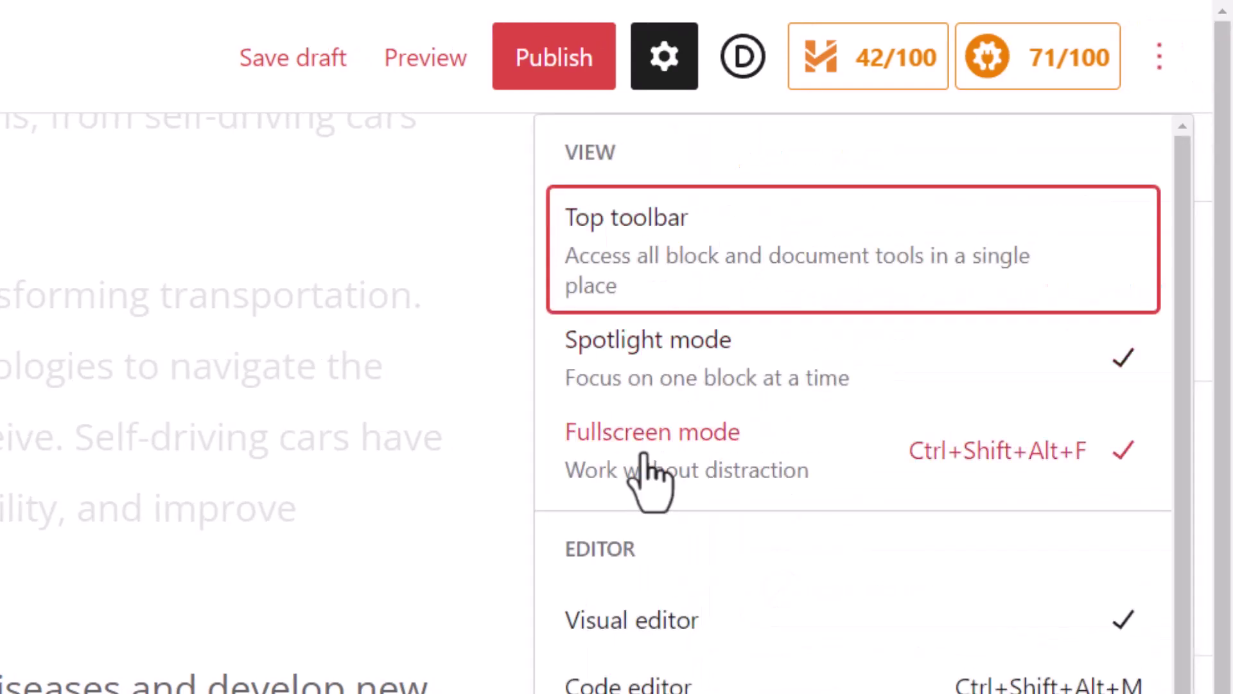
scroll(724, 476, "down", 1)
left_click(662, 670)
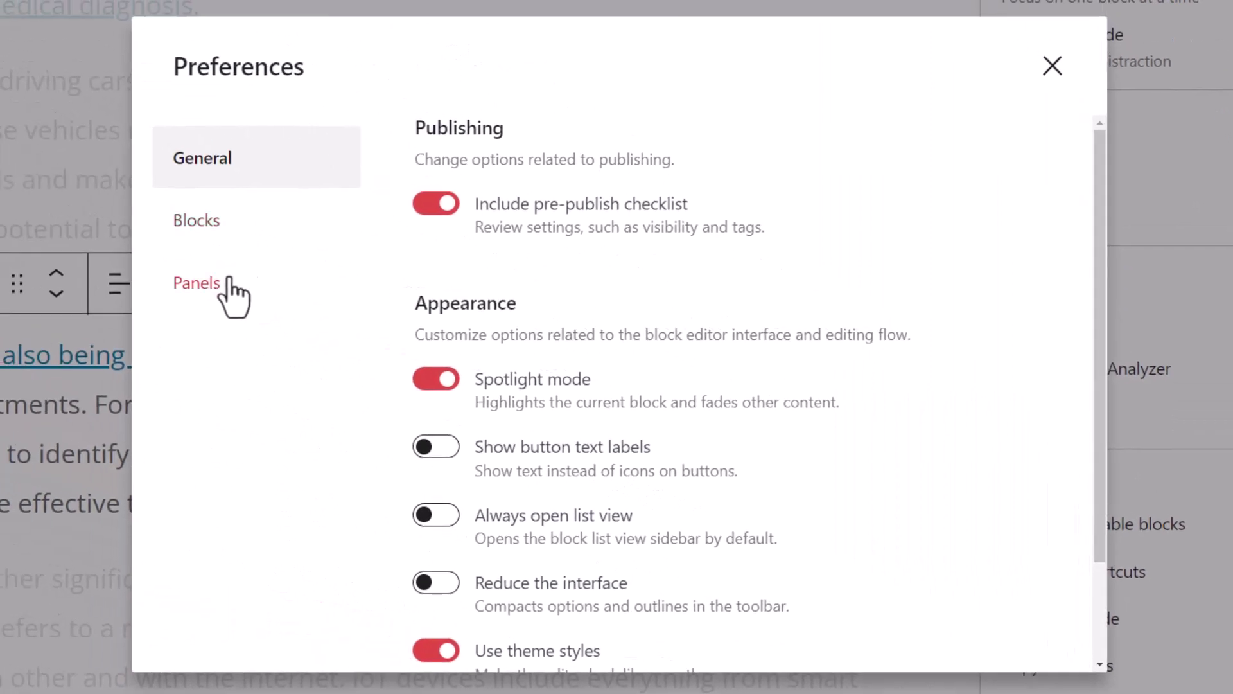
Hide the Tags, Excerpt and Custom fields panels, then disable and reload the editor.
left_click(218, 302)
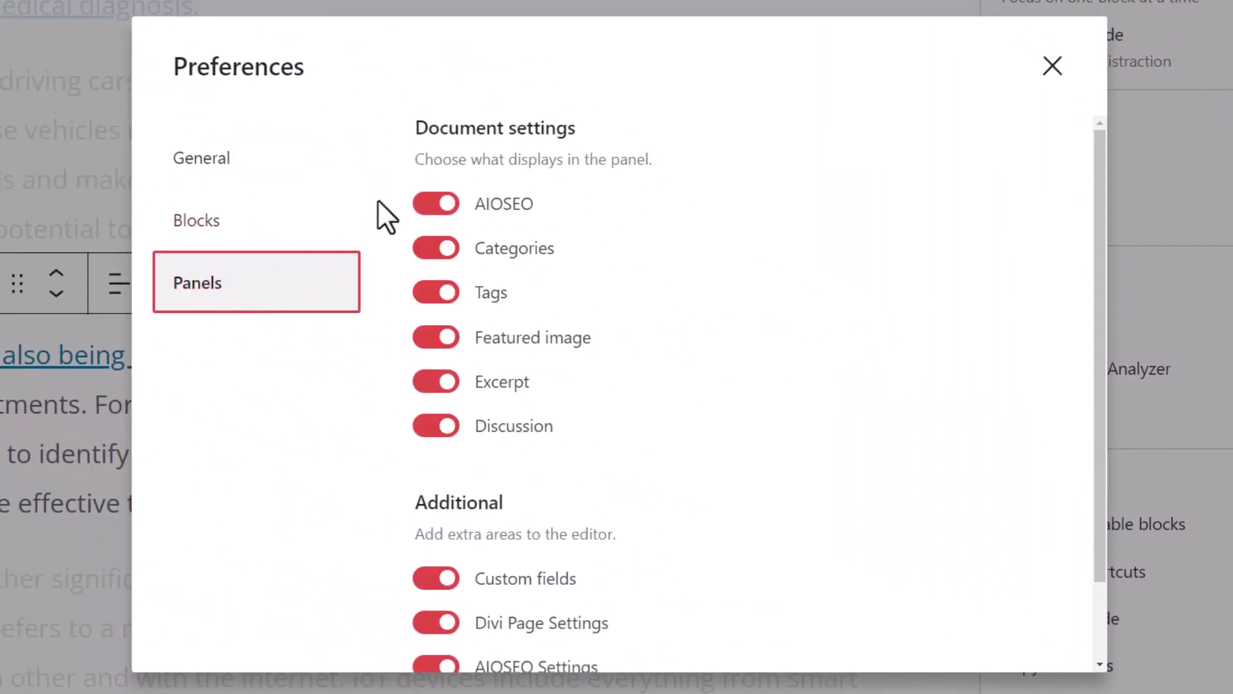
left_click(452, 293)
left_click(442, 384)
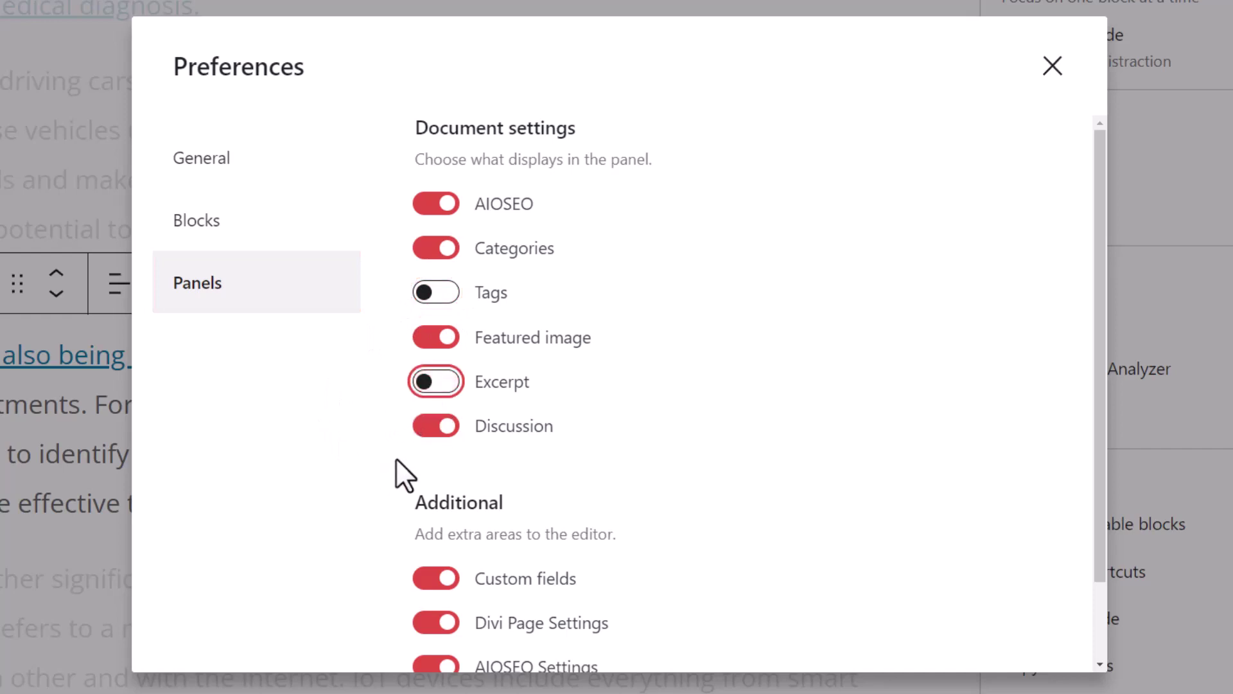
scroll(799, 293, "down", 2)
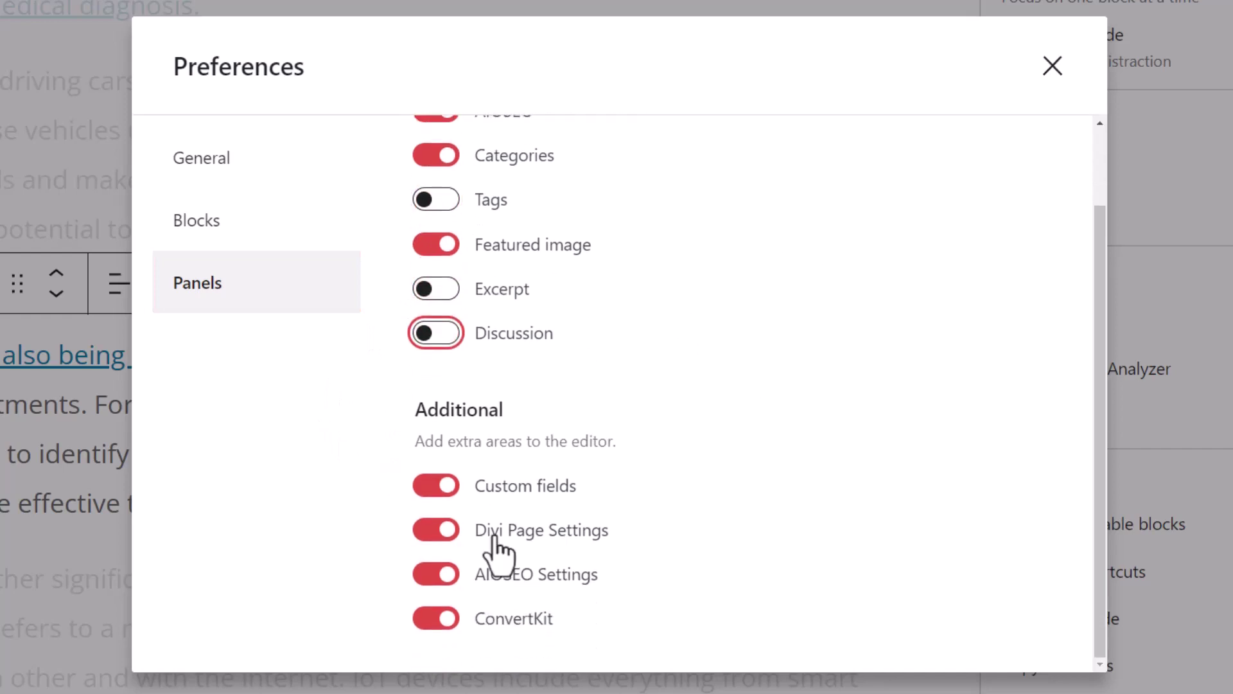
left_click(427, 489)
scroll(565, 413, "down", 2)
scroll(416, 543, "up", 1)
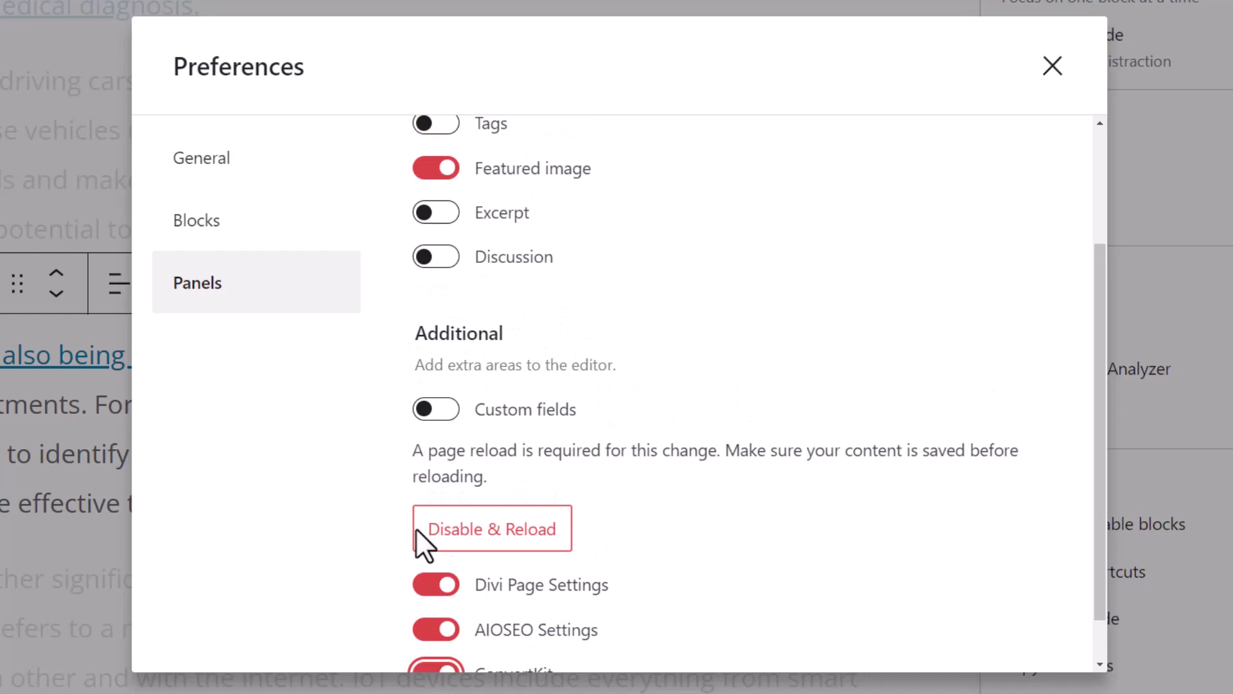
scroll(418, 488, "up", 2)
scroll(386, 488, "down", 3)
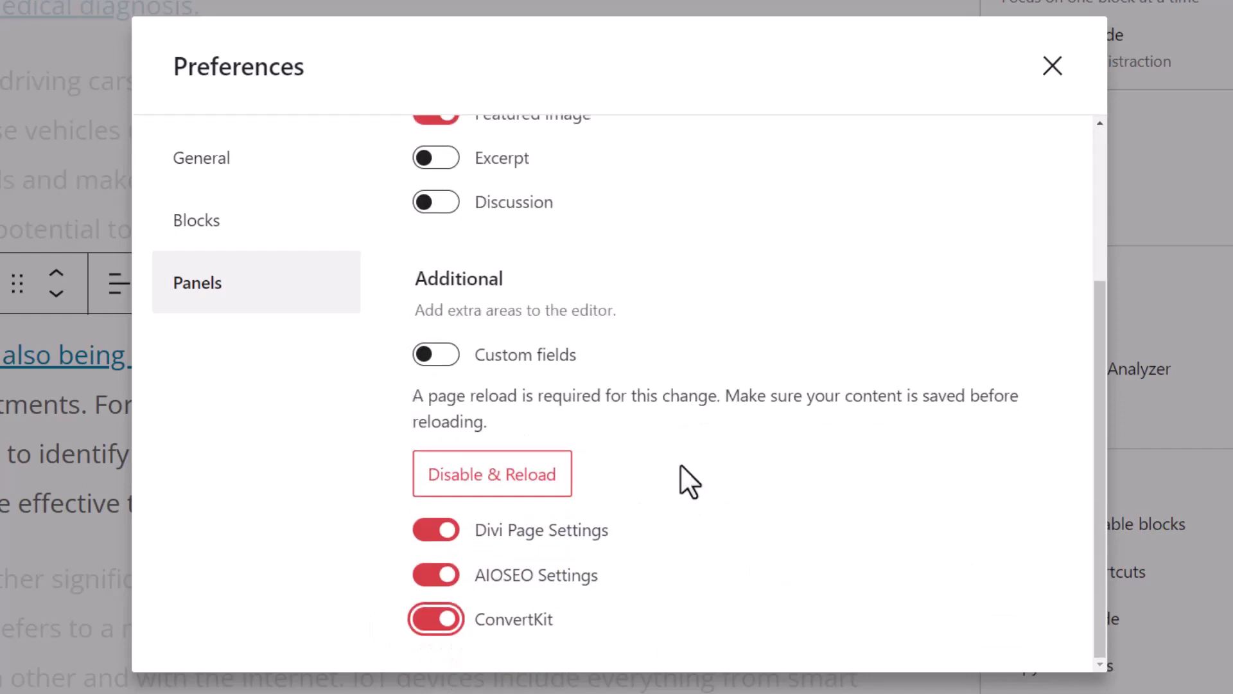
left_click(533, 482)
Select the IoT paragraph in the reloaded post.
scroll(1230, 119, "down", 10)
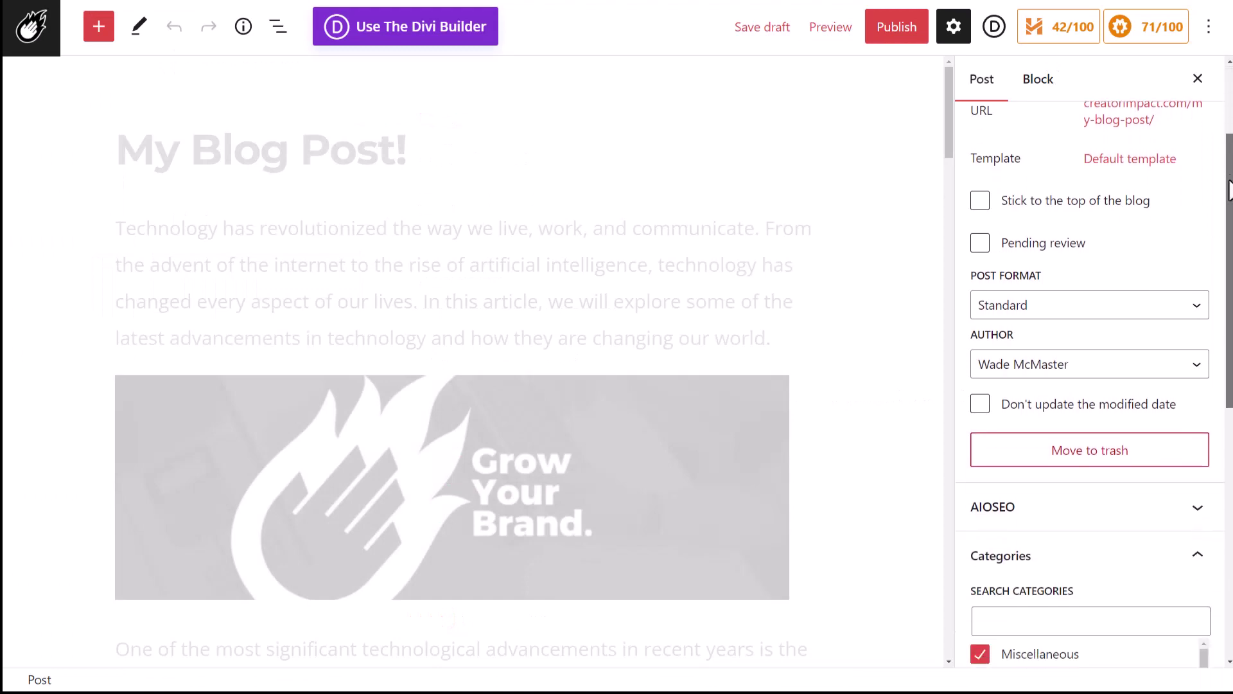
scroll(1223, 275, "up", 5)
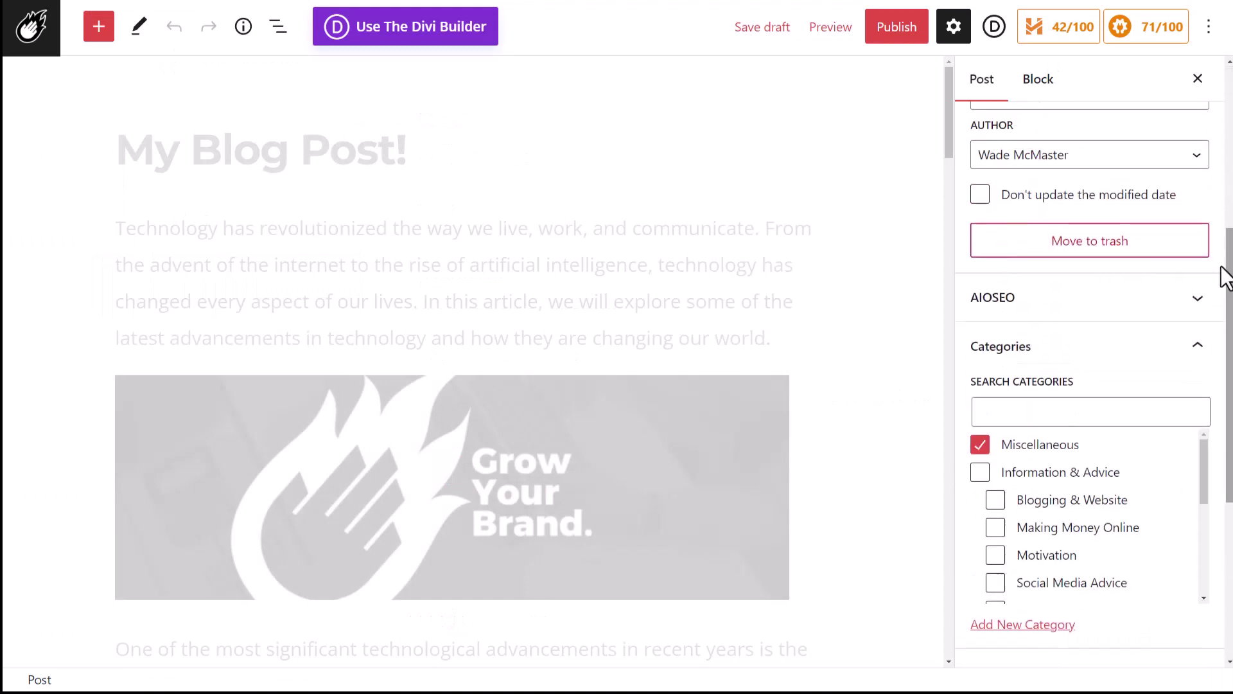
scroll(457, 309, "down", 15)
scroll(425, 379, "up", 4)
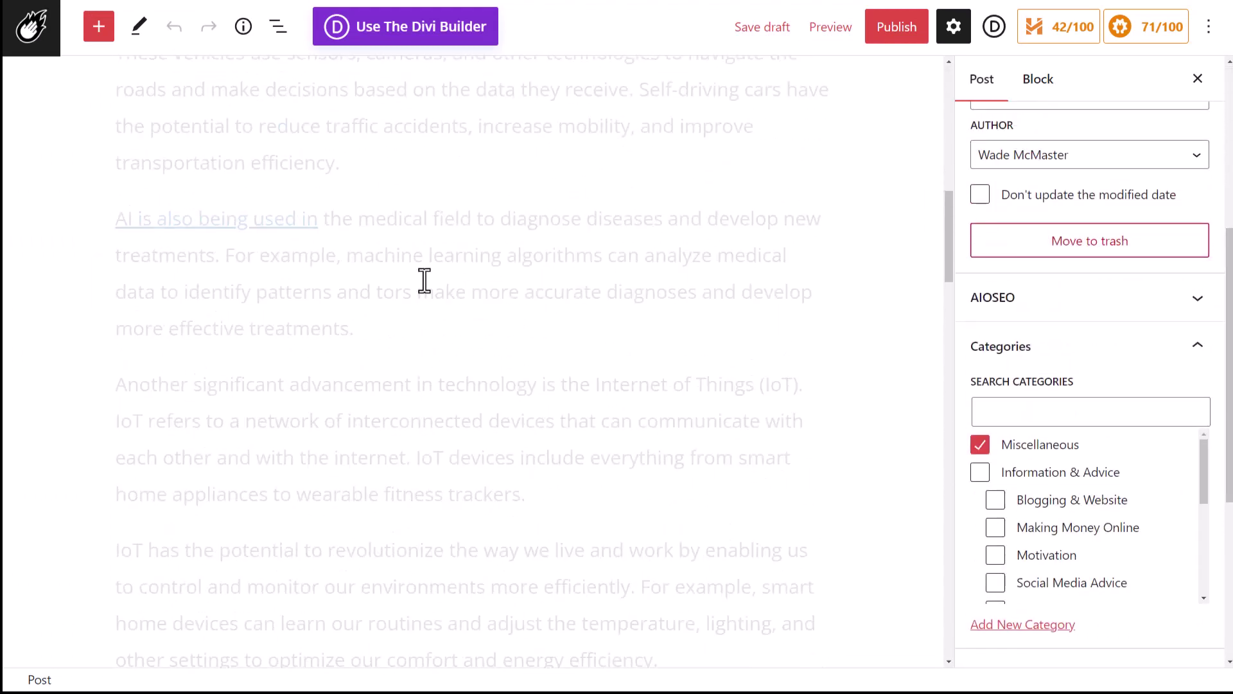
left_click(424, 280)
left_click(646, 406)
scroll(636, 450, "up", 5)
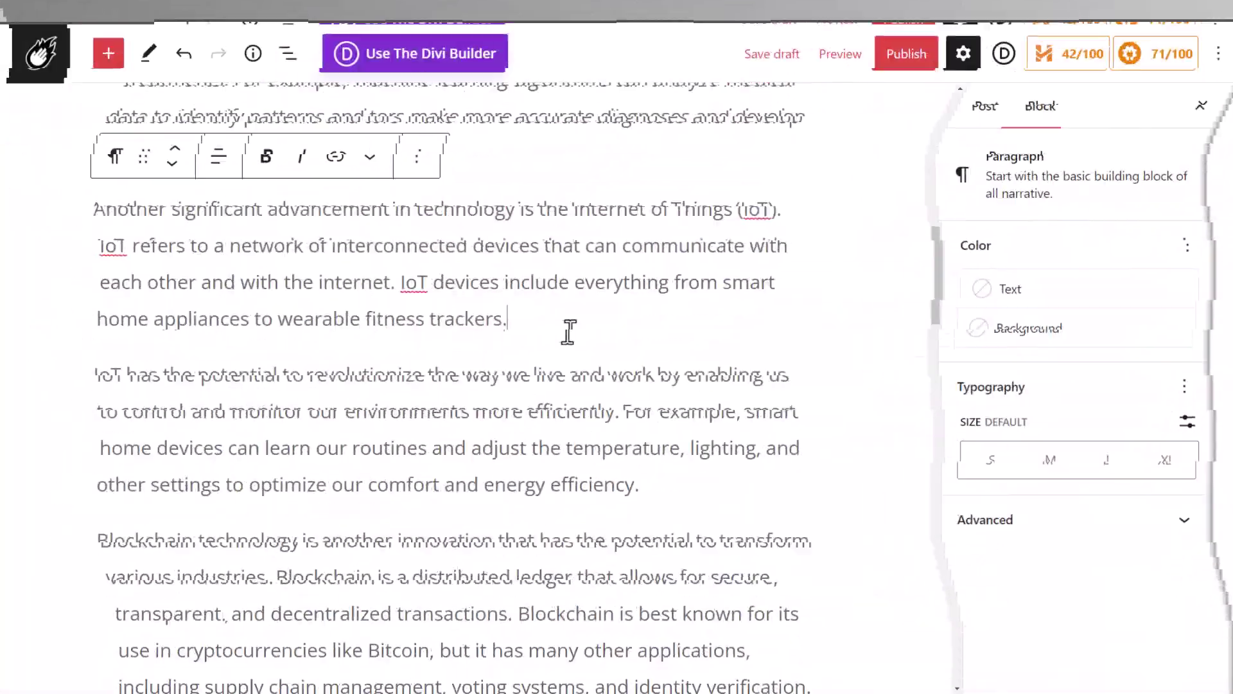
Add an empty block after the IoT paragraph and browse the block library.
key("Return")
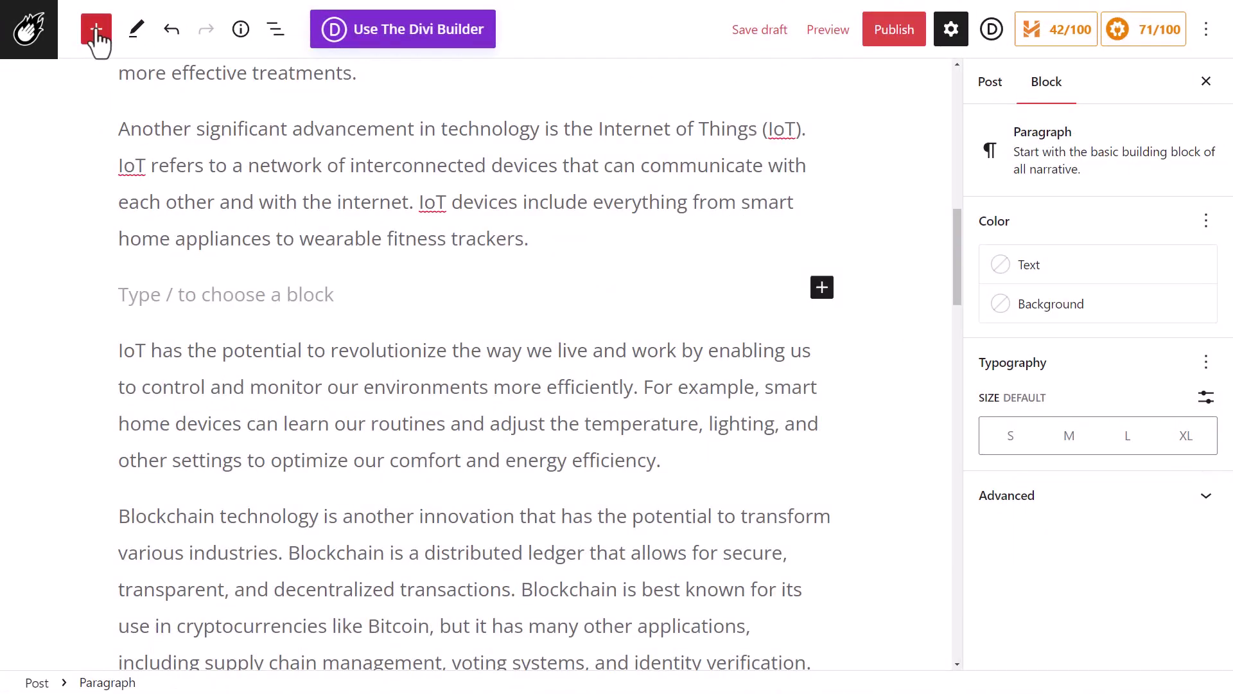
left_click(96, 30)
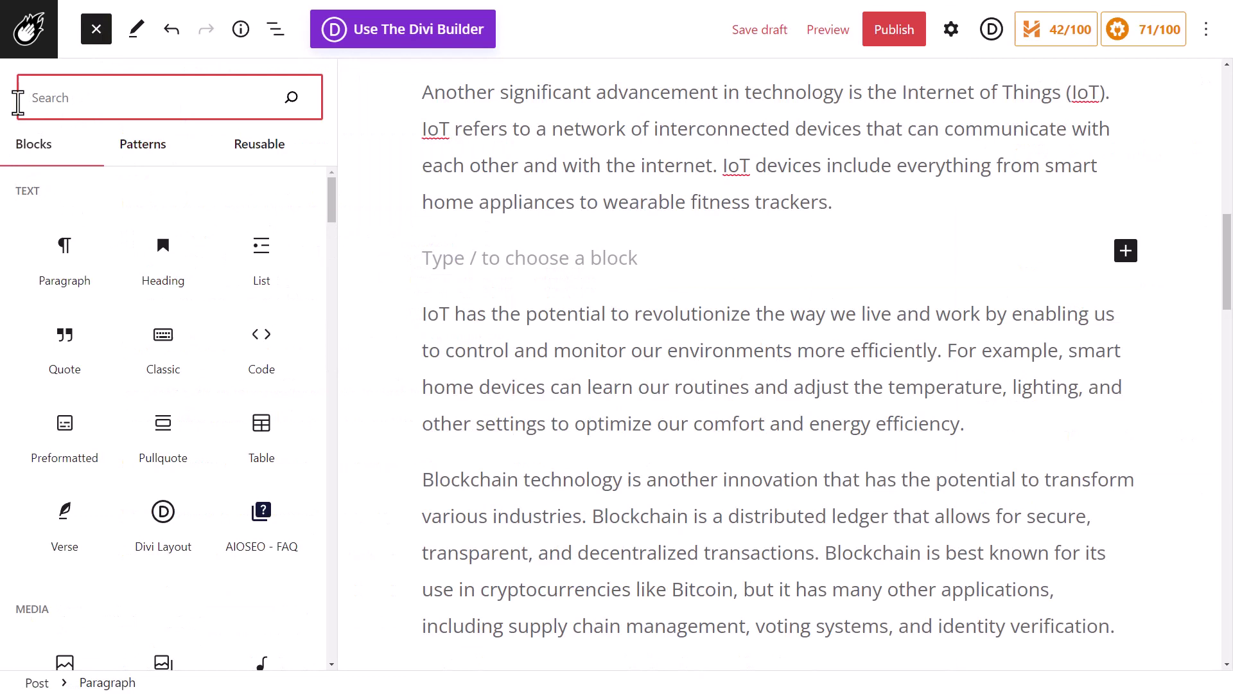
left_click_drag(330, 201, 396, 195)
left_click(447, 202)
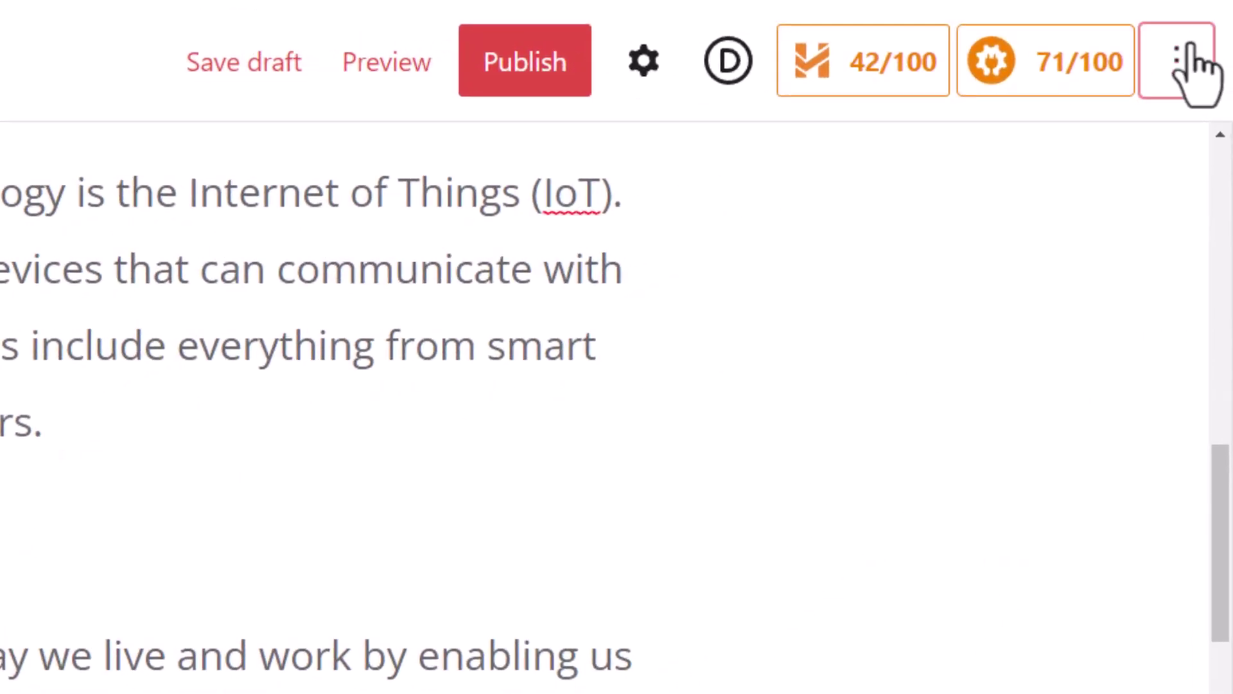
In Preferences > Blocks, hide the AIOSEO - FAQ and Quote blocks.
left_click(1206, 29)
scroll(661, 642, "down", 1)
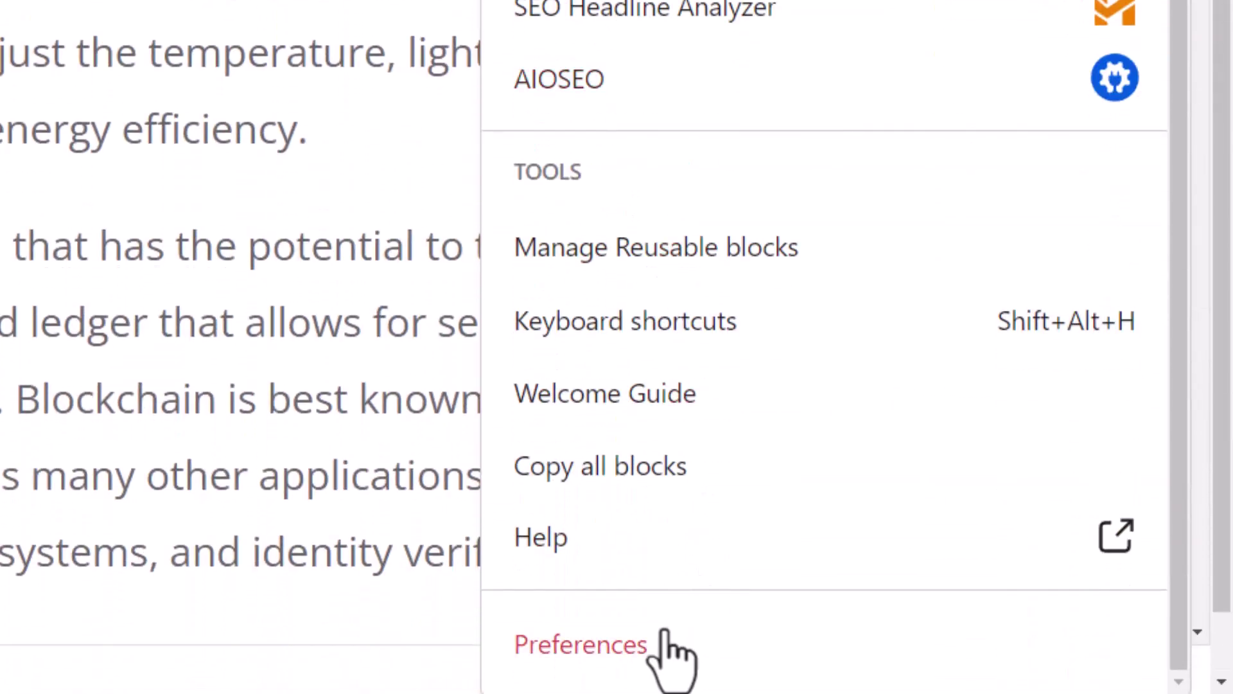
left_click(662, 655)
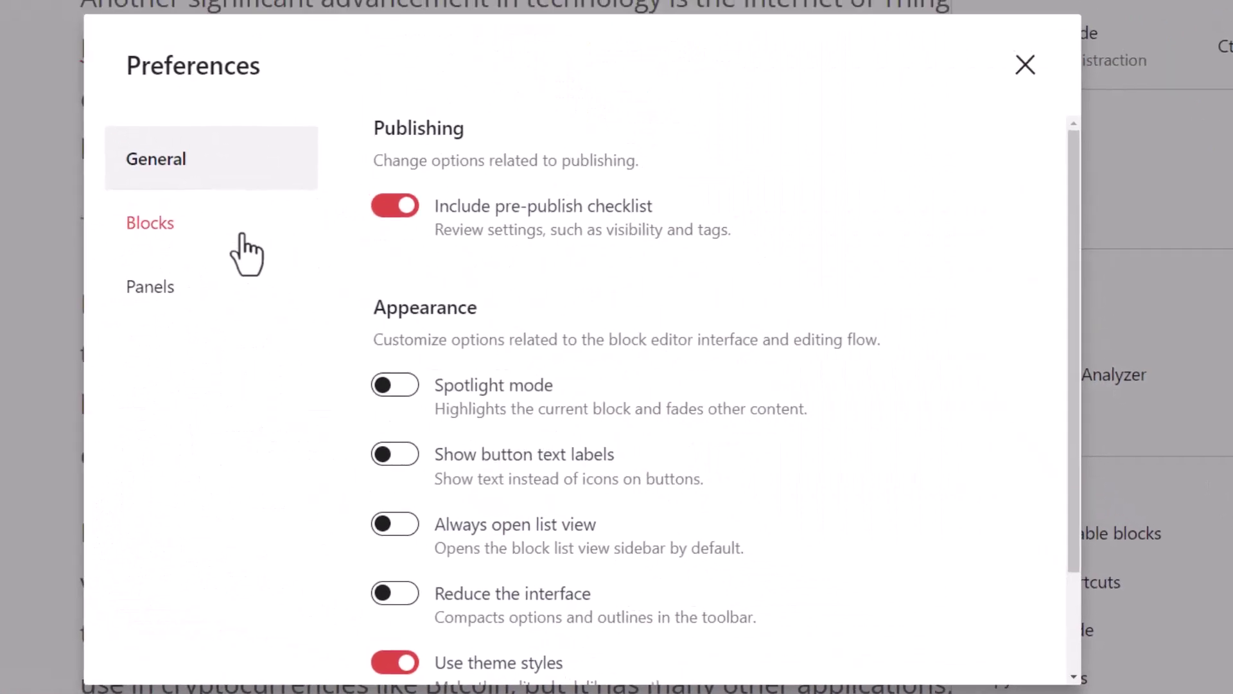
left_click(169, 226)
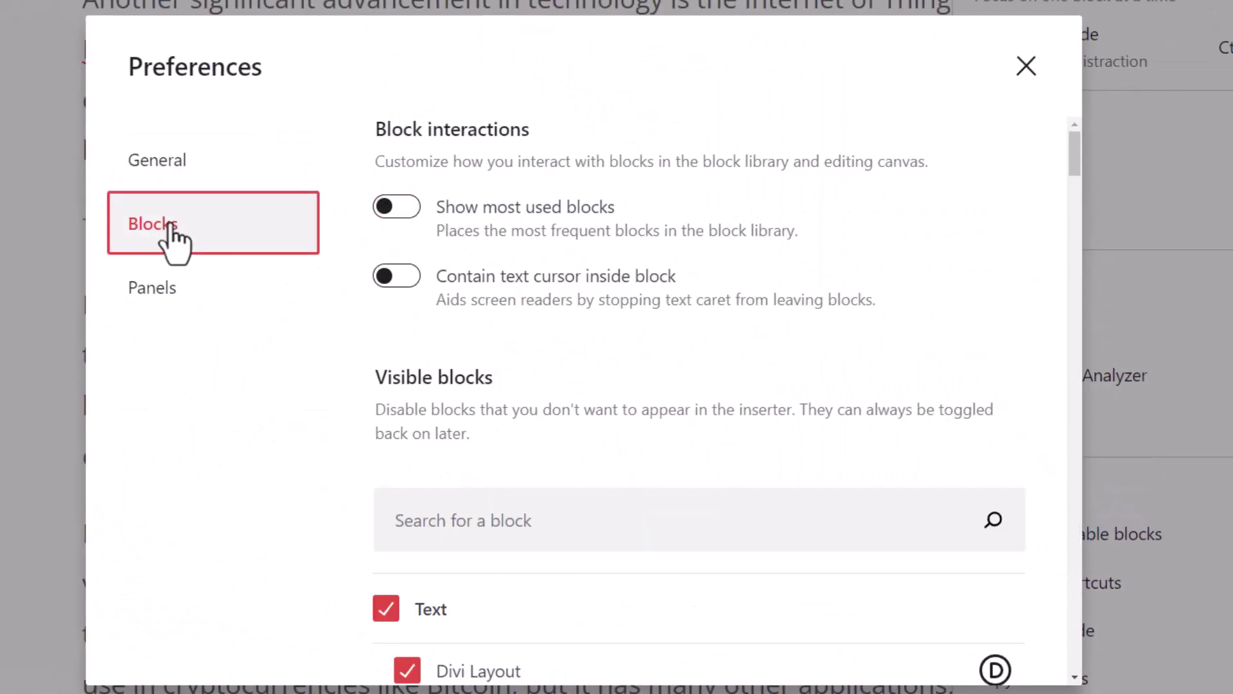
scroll(638, 390, "down", 6)
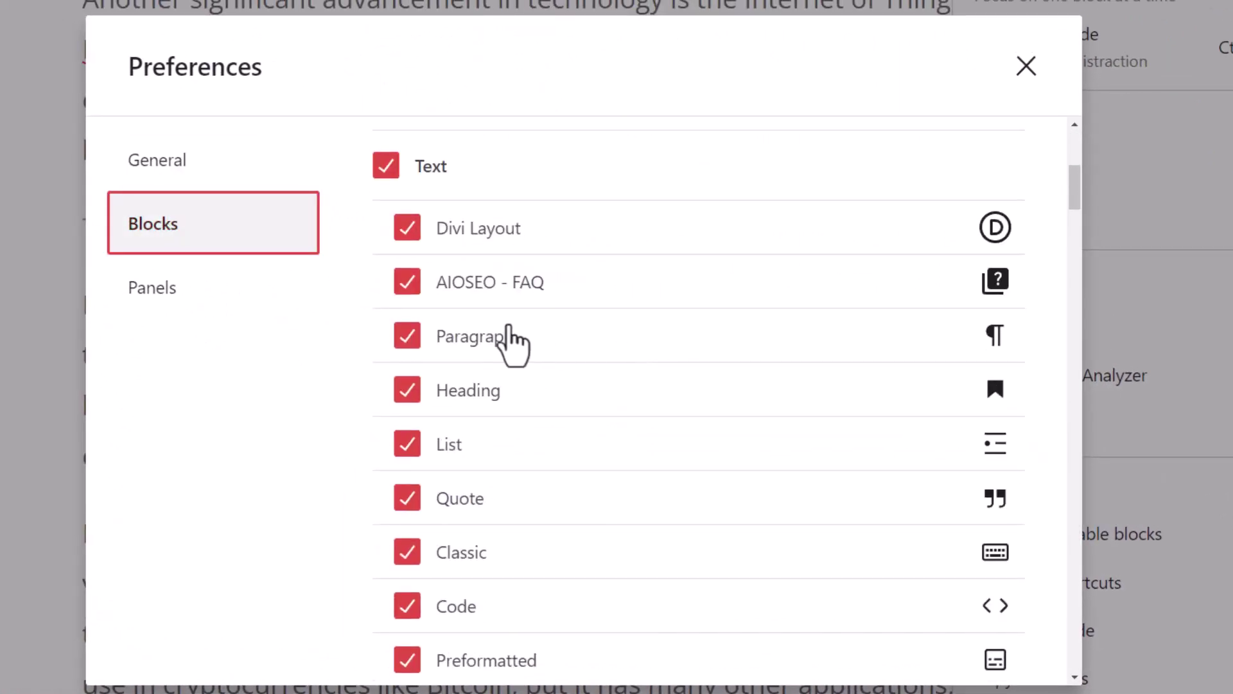
left_click(407, 283)
scroll(412, 411, "down", 3)
left_click(408, 321)
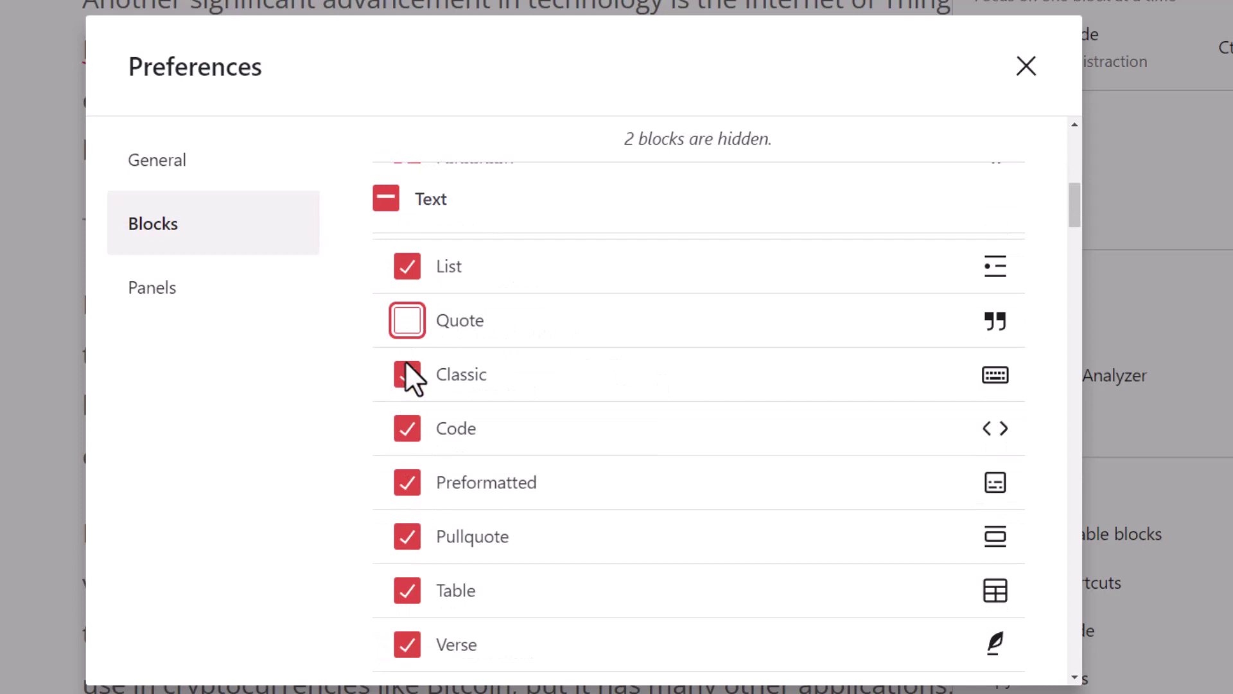
Hide the WooCommerce and WooCommerce Product Elements block groups and close Preferences.
scroll(413, 433, "down", 10)
left_click(399, 413)
scroll(398, 413, "down", 5)
scroll(462, 510, "down", 10)
left_click(463, 509)
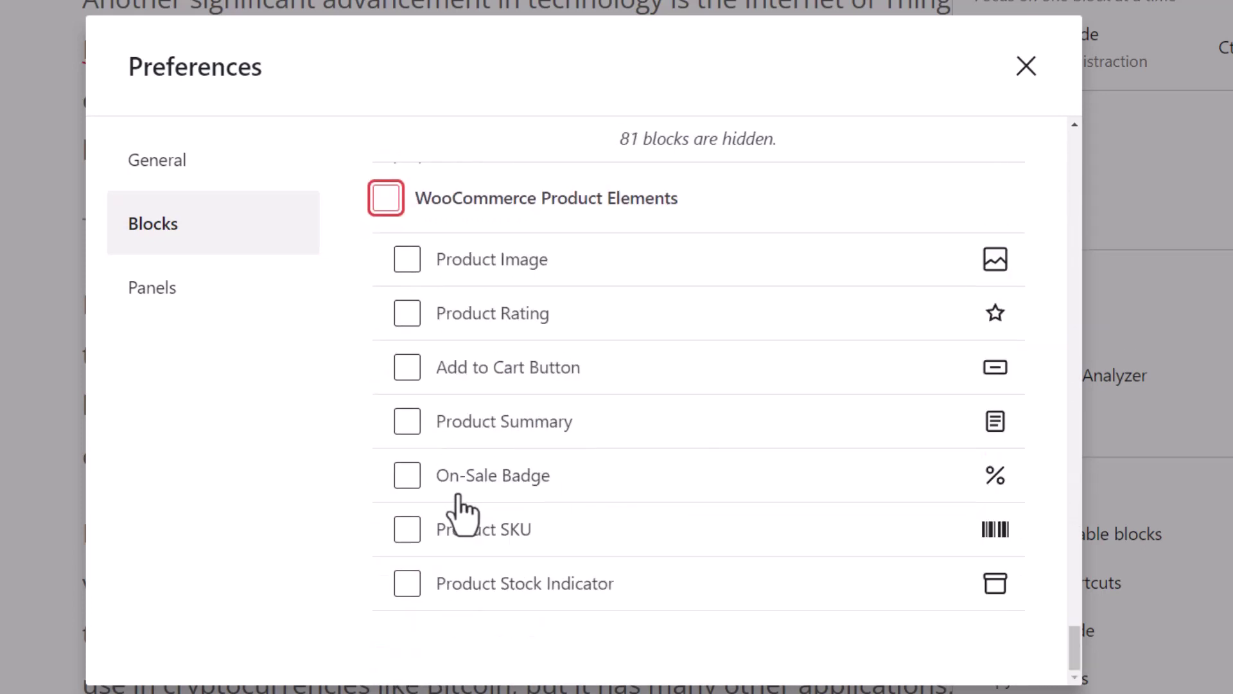
scroll(462, 509, "up", 6)
left_click(1026, 66)
key("Escape")
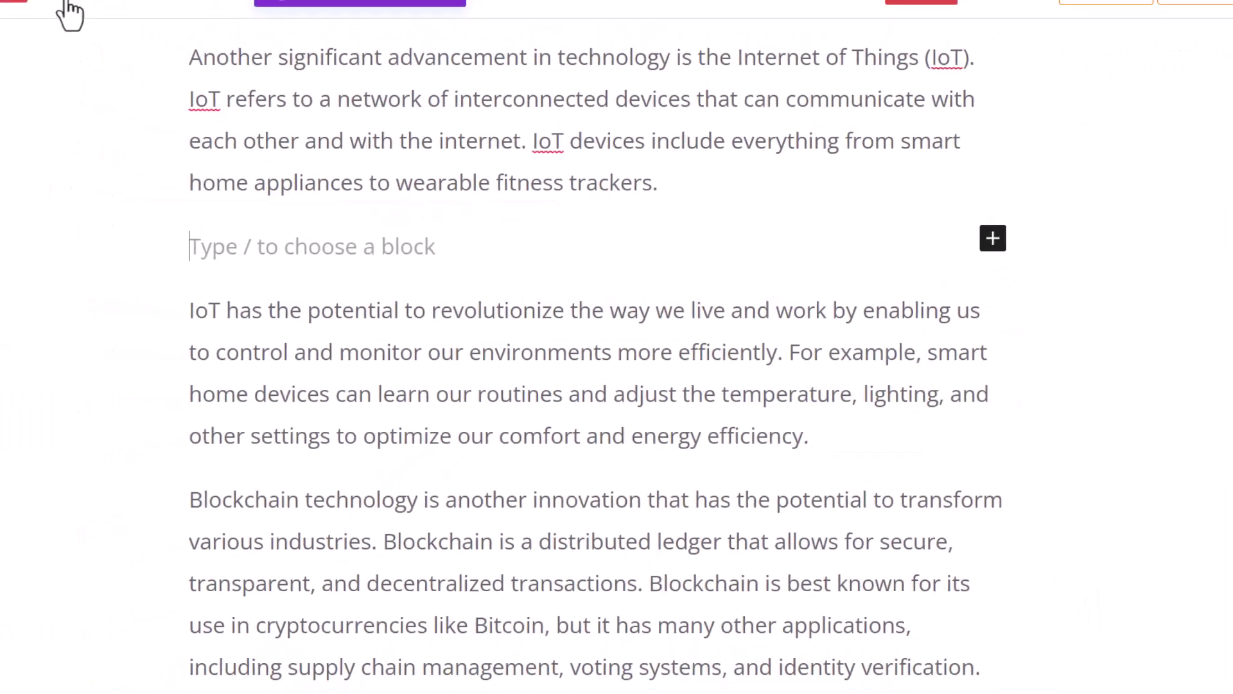
Check the trimmed block library and put the caret in the empty block.
left_click(97, 31)
left_click_drag(329, 289, 362, 260)
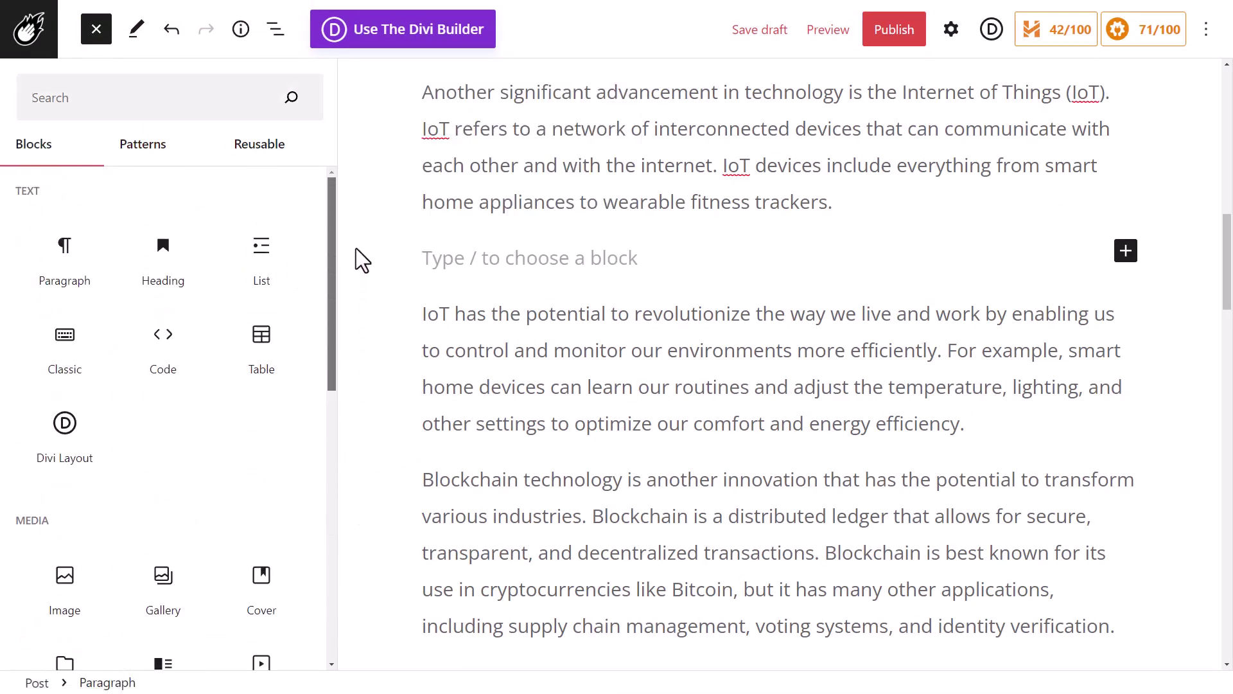
left_click(437, 315)
left_click(666, 276)
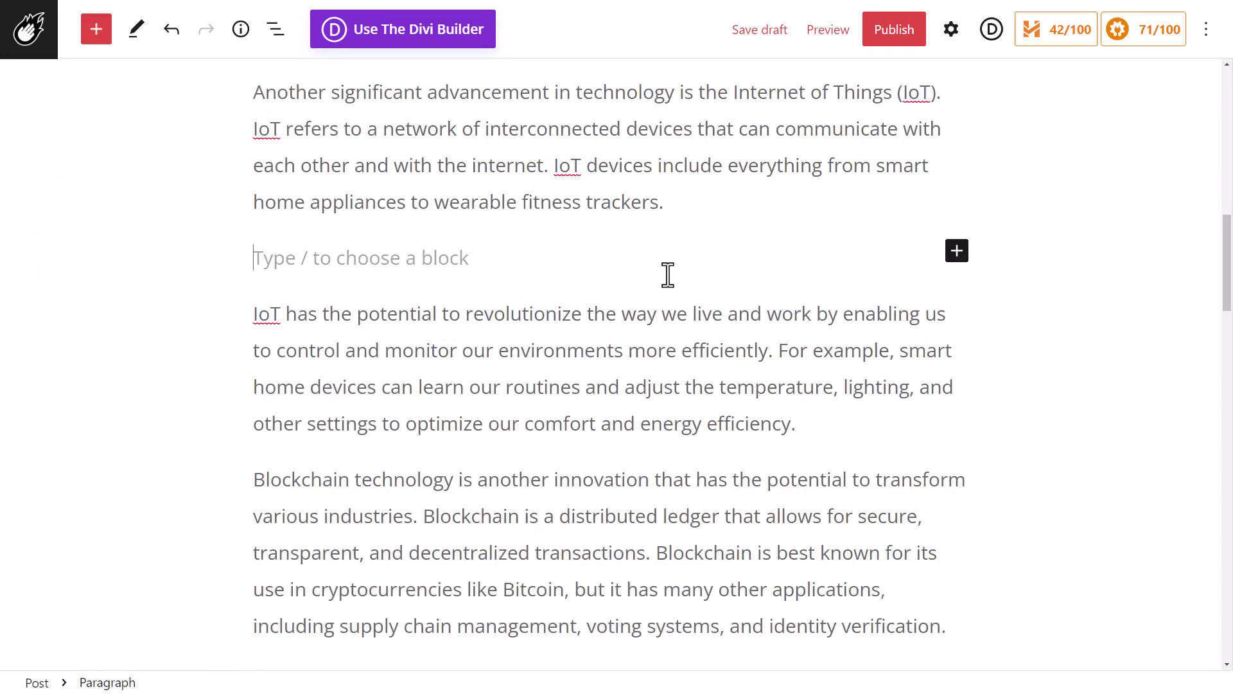
scroll(615, 315, "up", 5)
scroll(597, 473, "down", 5)
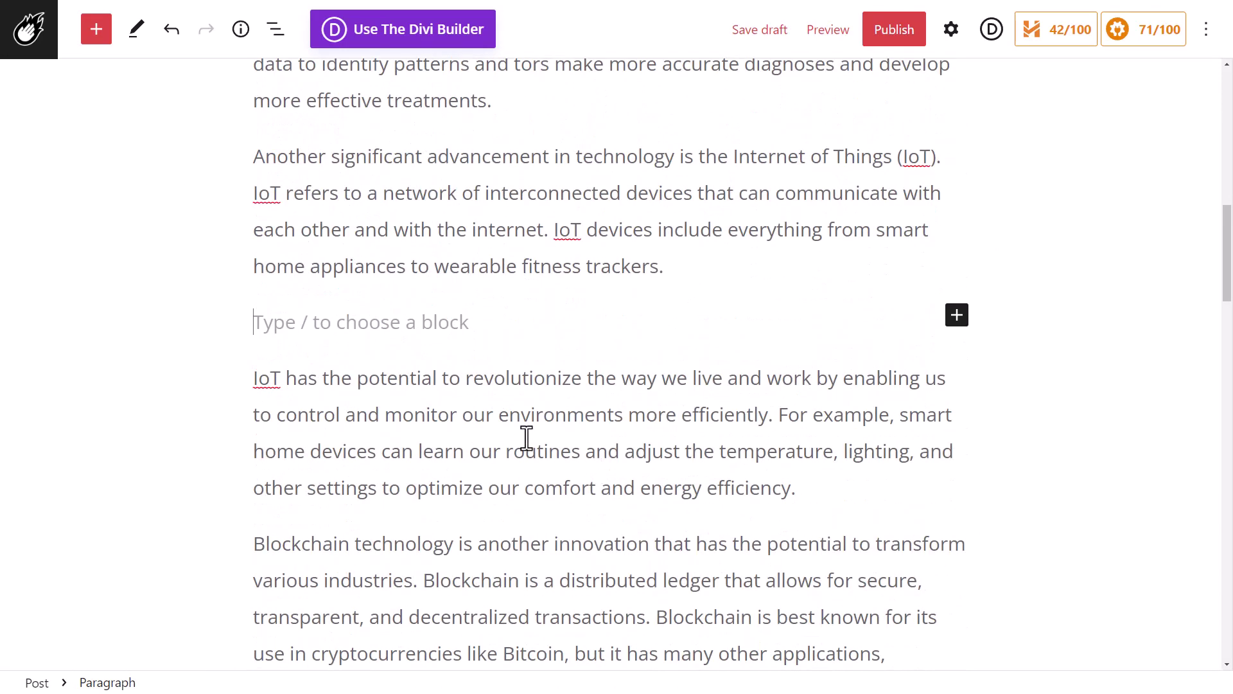
scroll(526, 435, "up", 2)
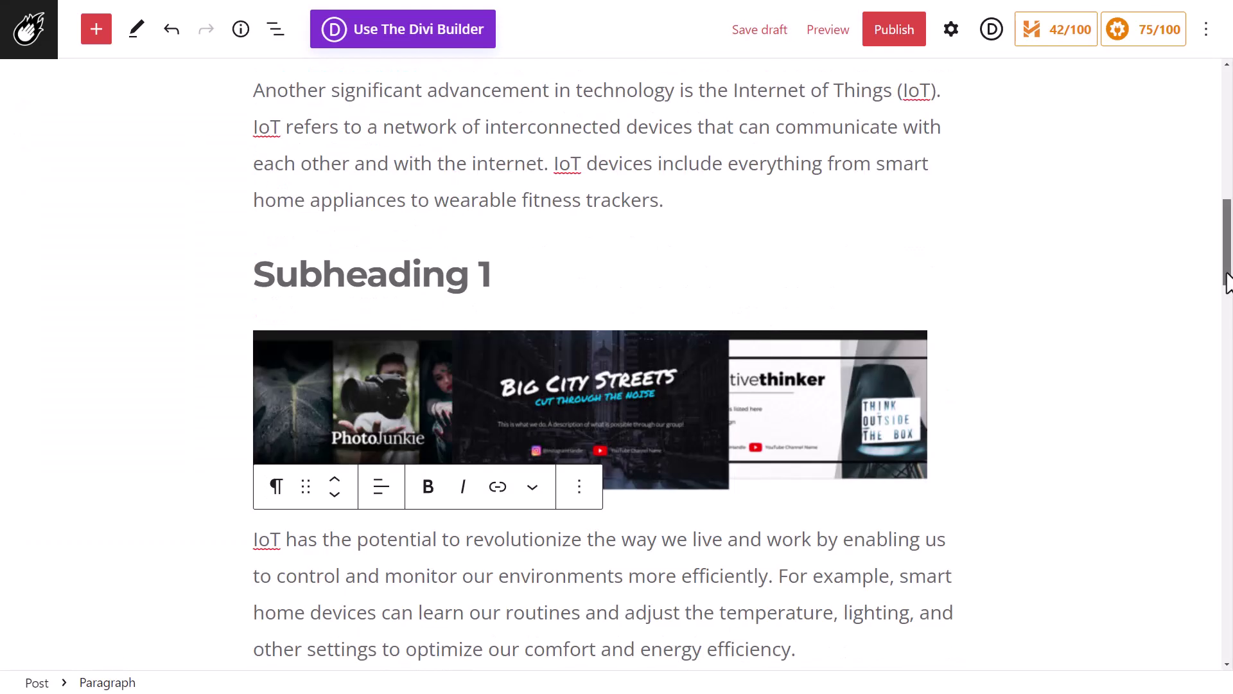
Select all blocks from the intro paragraph down to the conclusion.
left_click_drag(1222, 289, 1224, 137)
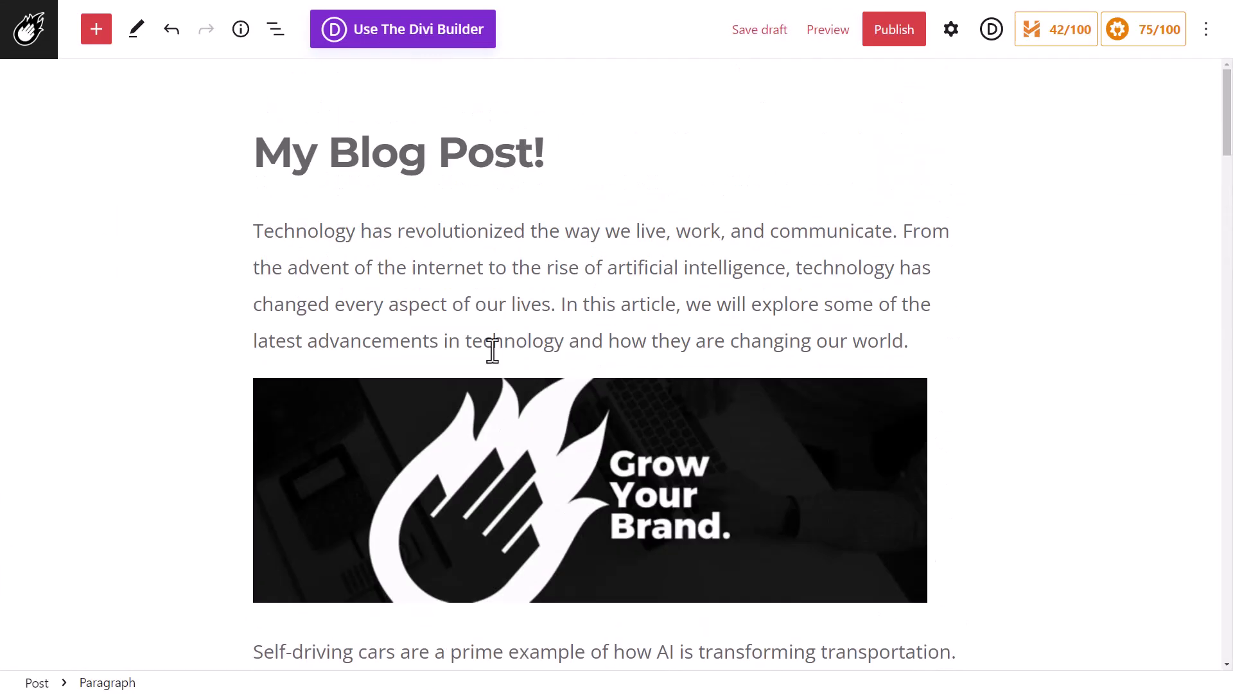
left_click(261, 230)
scroll(289, 291, "down", 4)
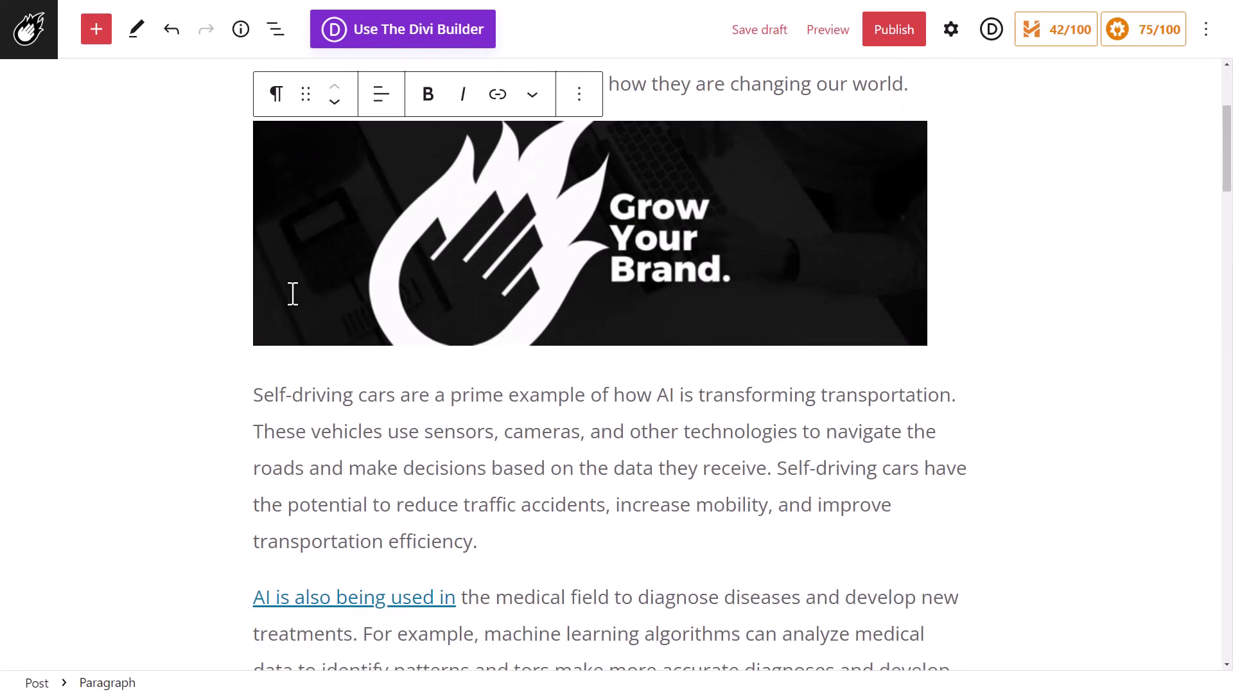
scroll(270, 244, "up", 4)
scroll(559, 394, "down", 20)
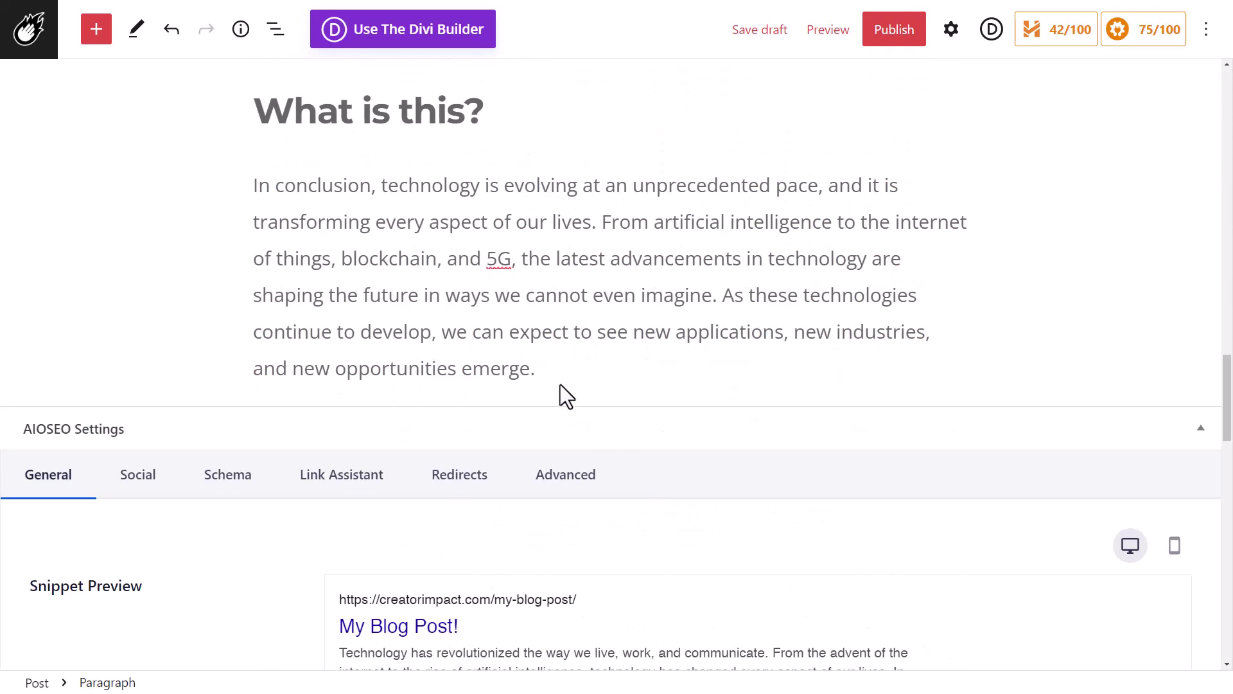
left_click(559, 380, "shift")
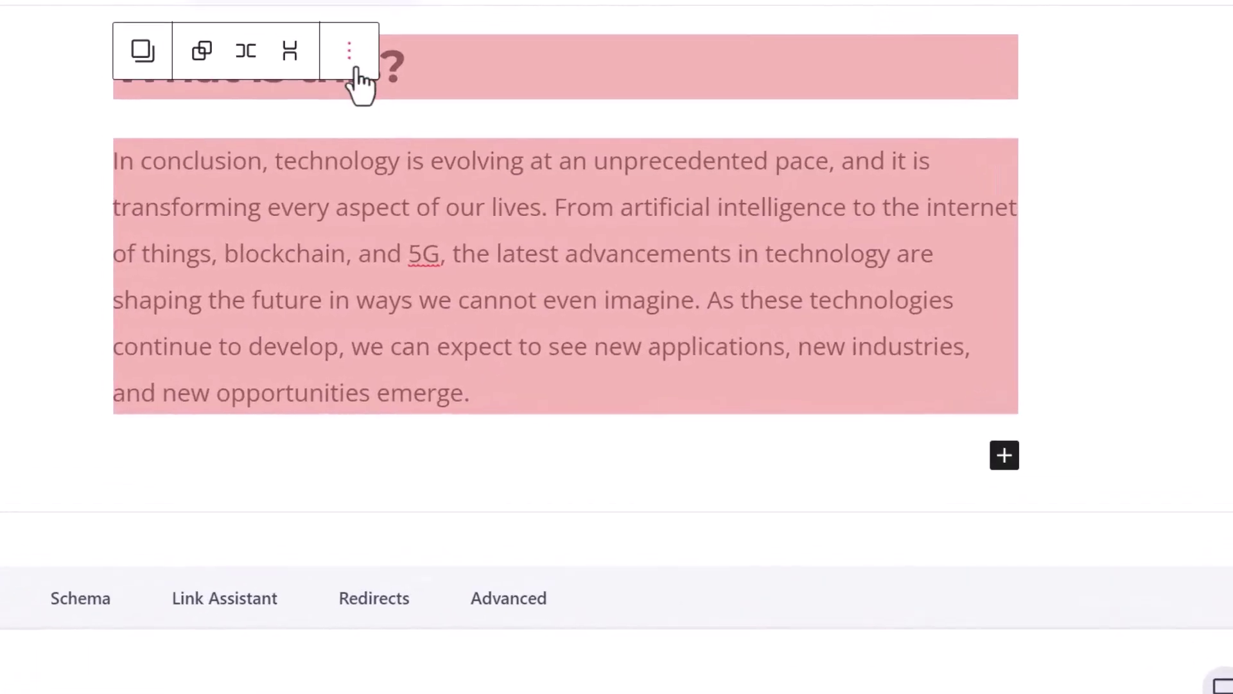
Save the selection as a reusable block named after the author's Top List Template.
left_click(352, 65)
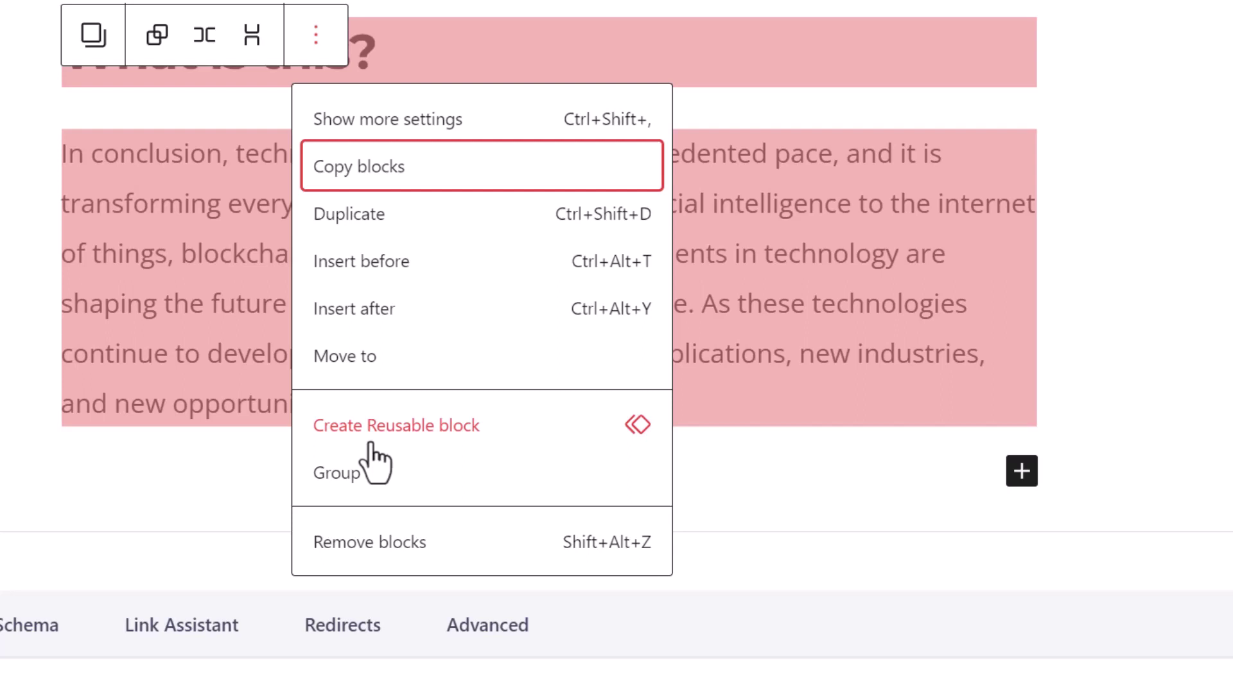
left_click(371, 443)
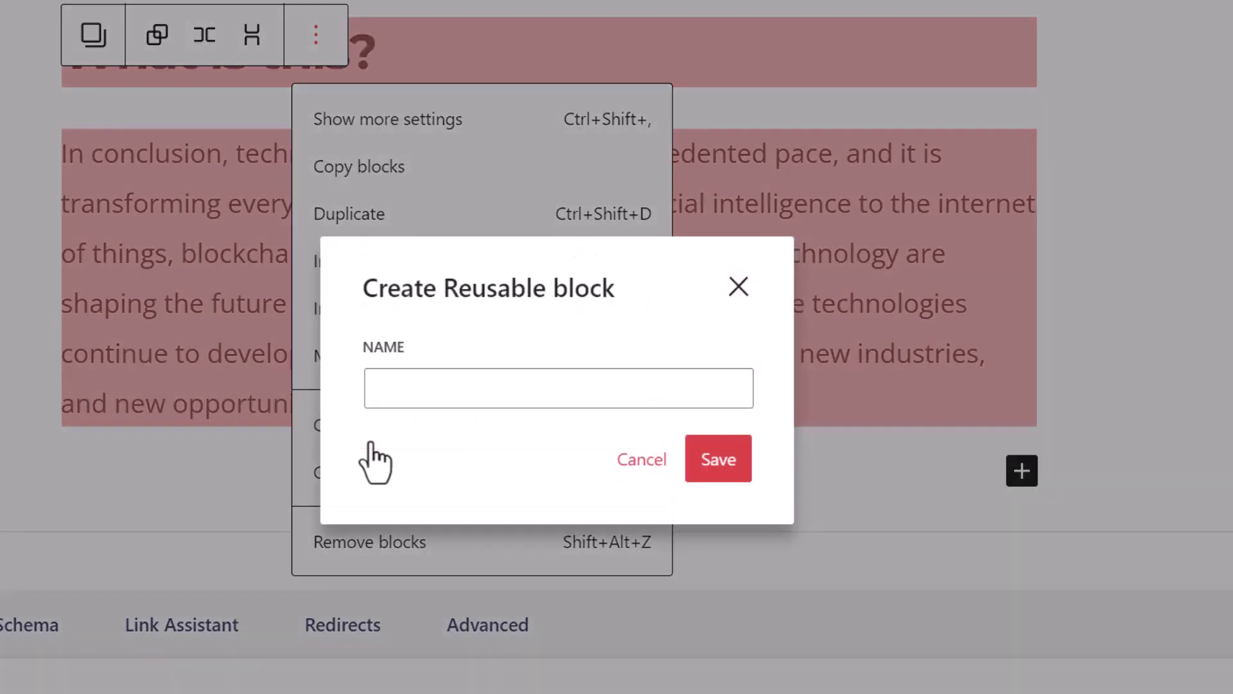
left_click(426, 385)
type("Wade's Top List Template")
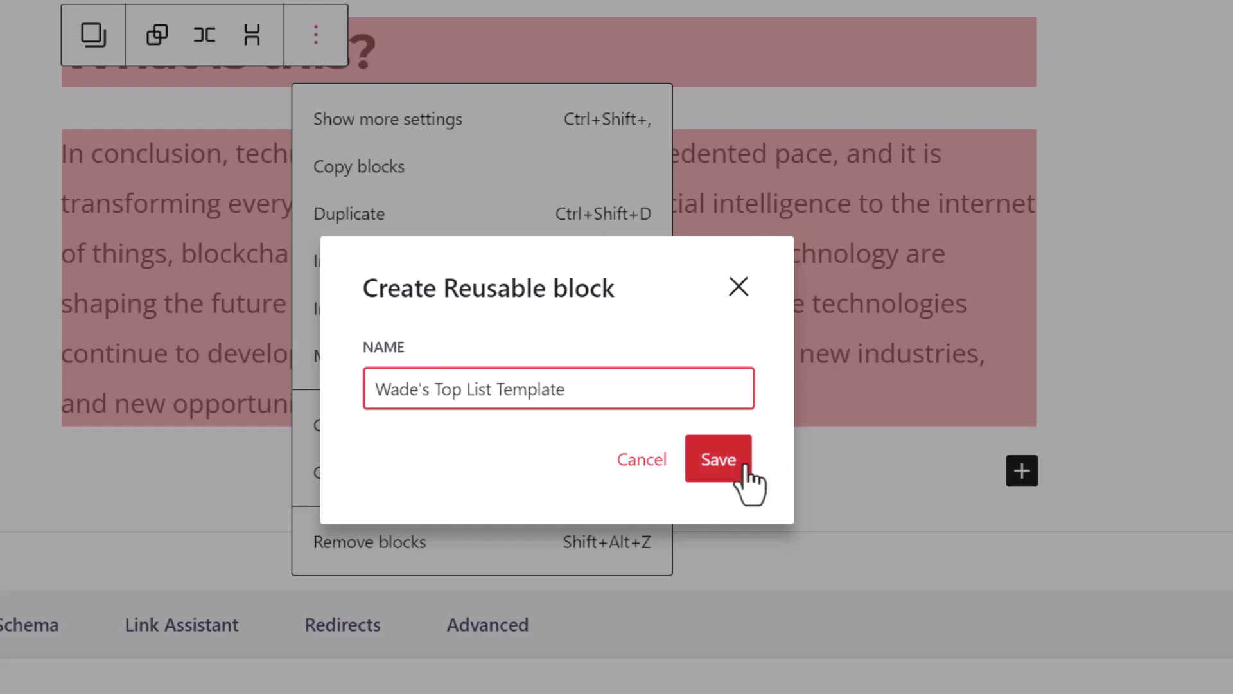
left_click(742, 464)
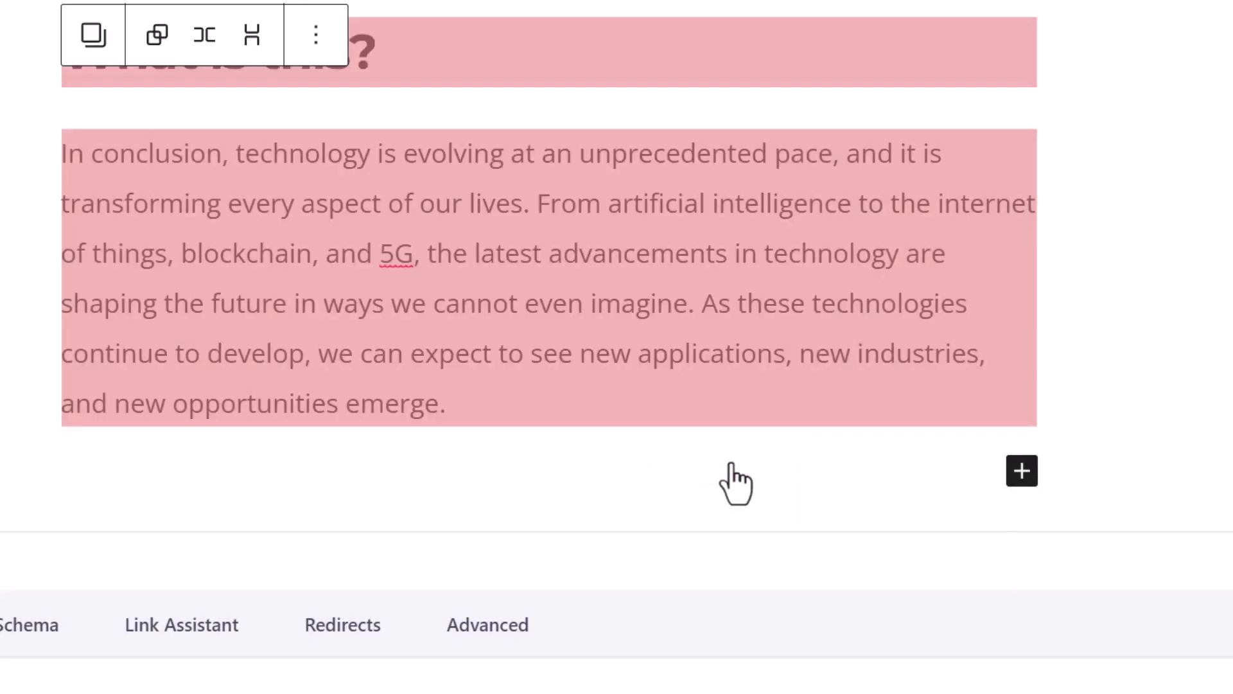
Convert the original reusable block back into regular blocks.
left_click(421, 160)
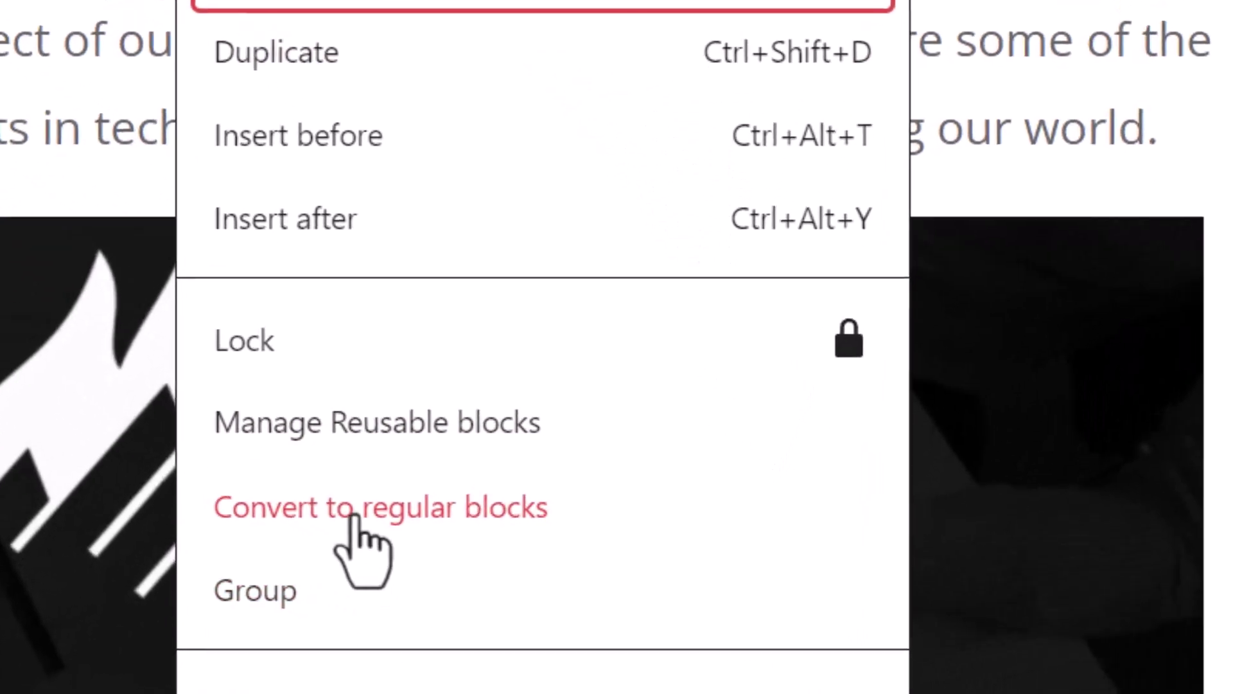
left_click(354, 511)
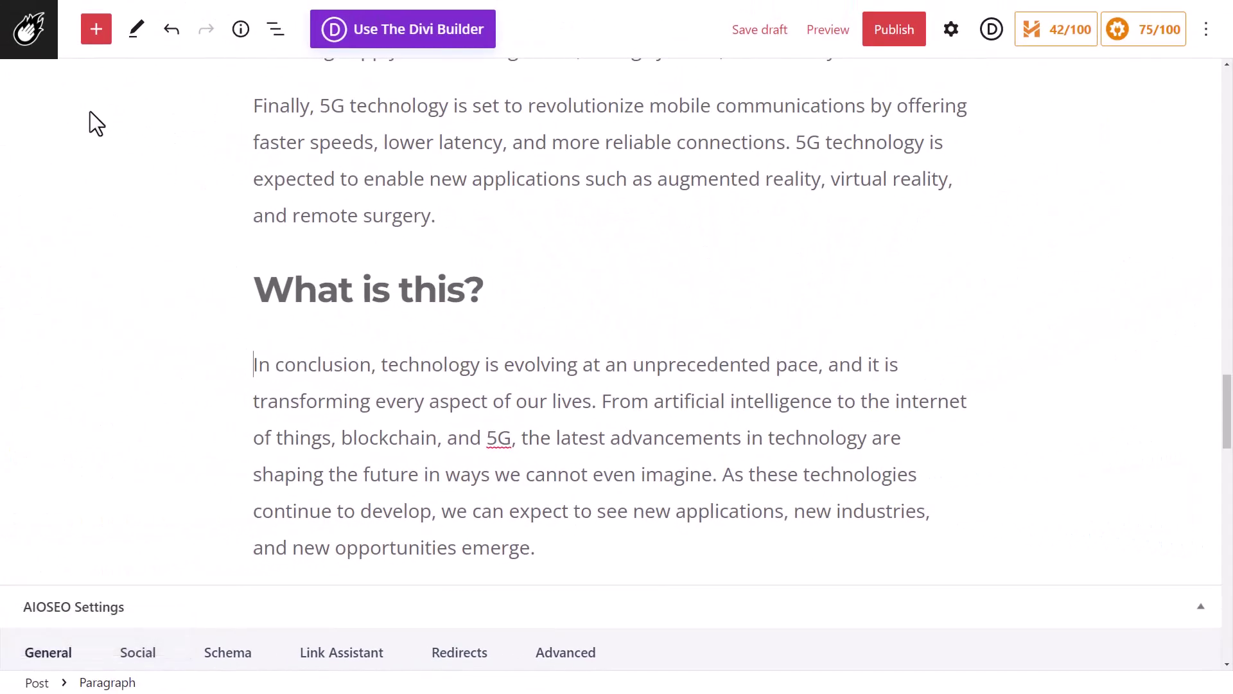
left_click(32, 50)
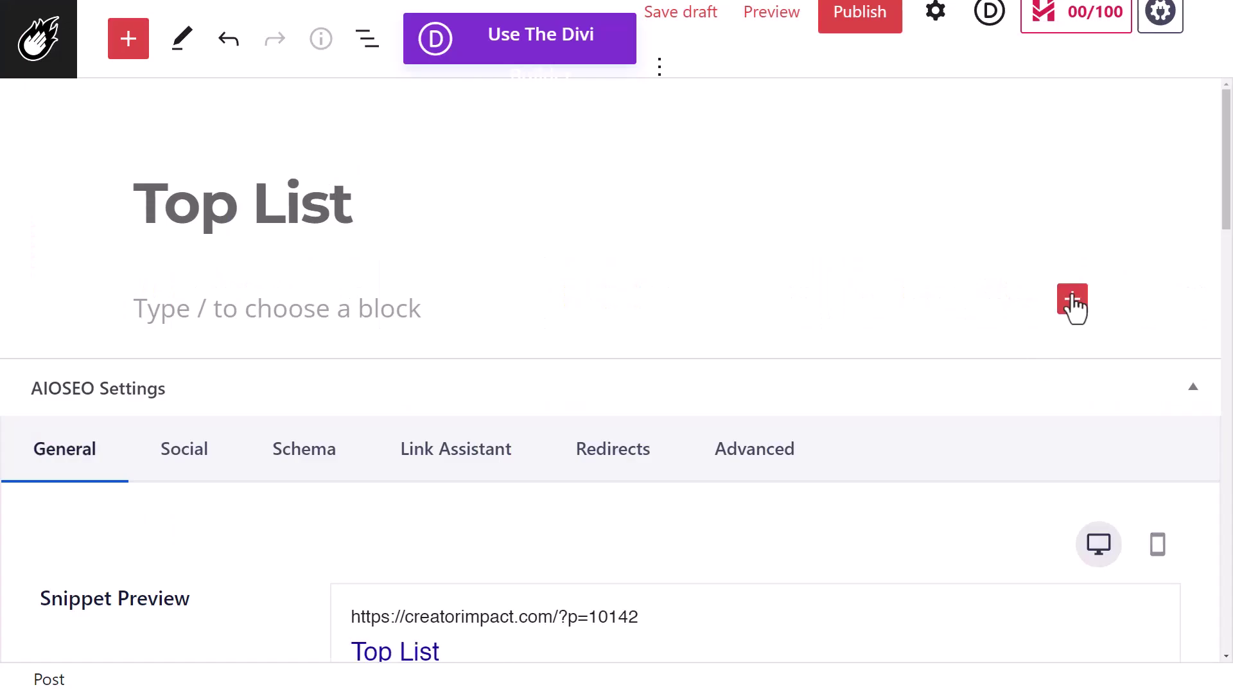
Insert the Top List Template into the empty post and convert it to regular blocks.
left_click(1072, 300)
type("template")
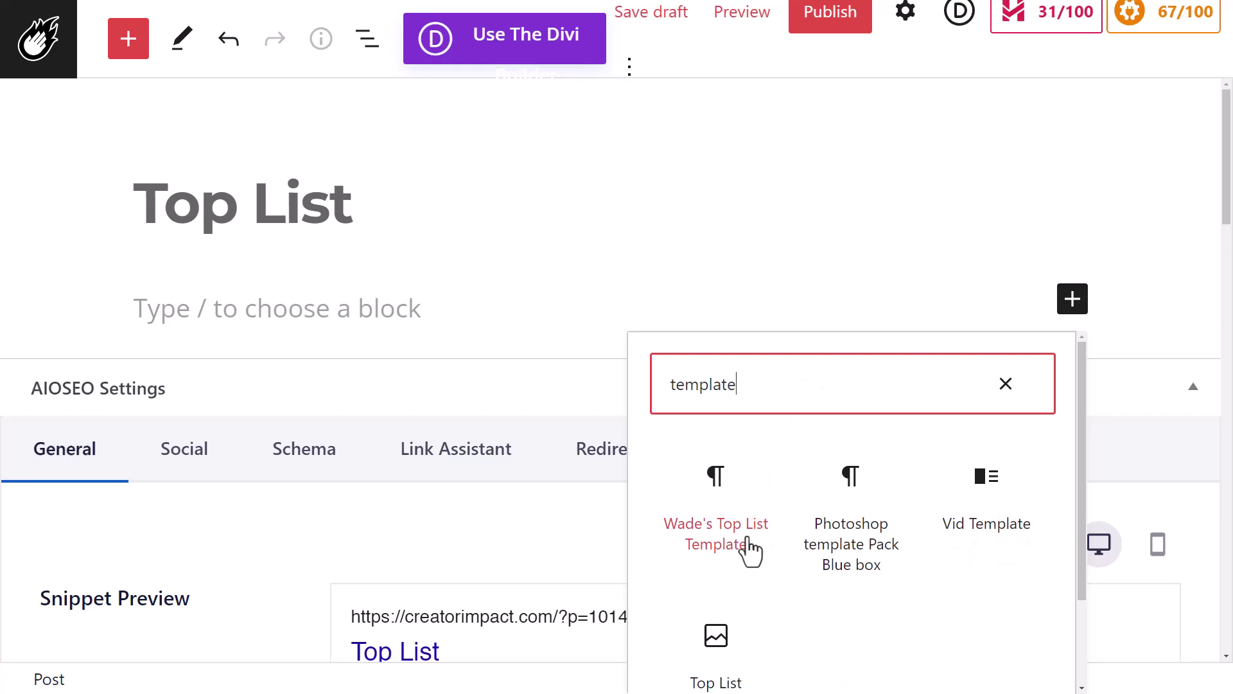
left_click(750, 551)
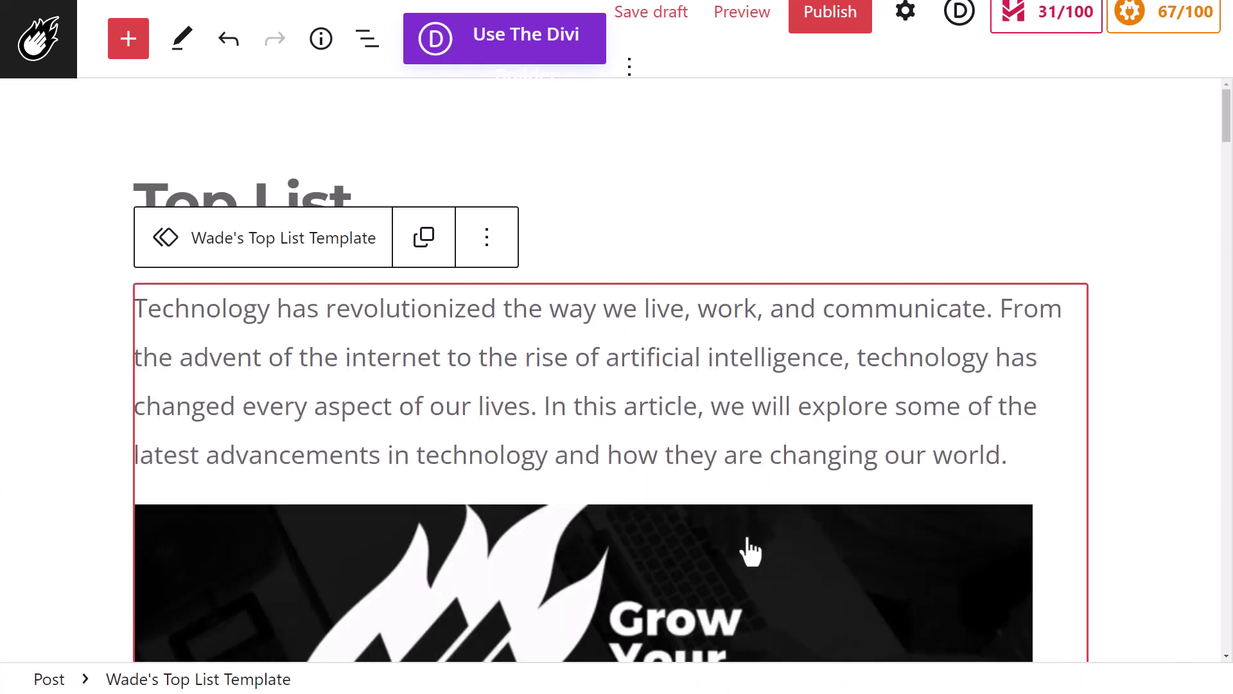
left_click(487, 239)
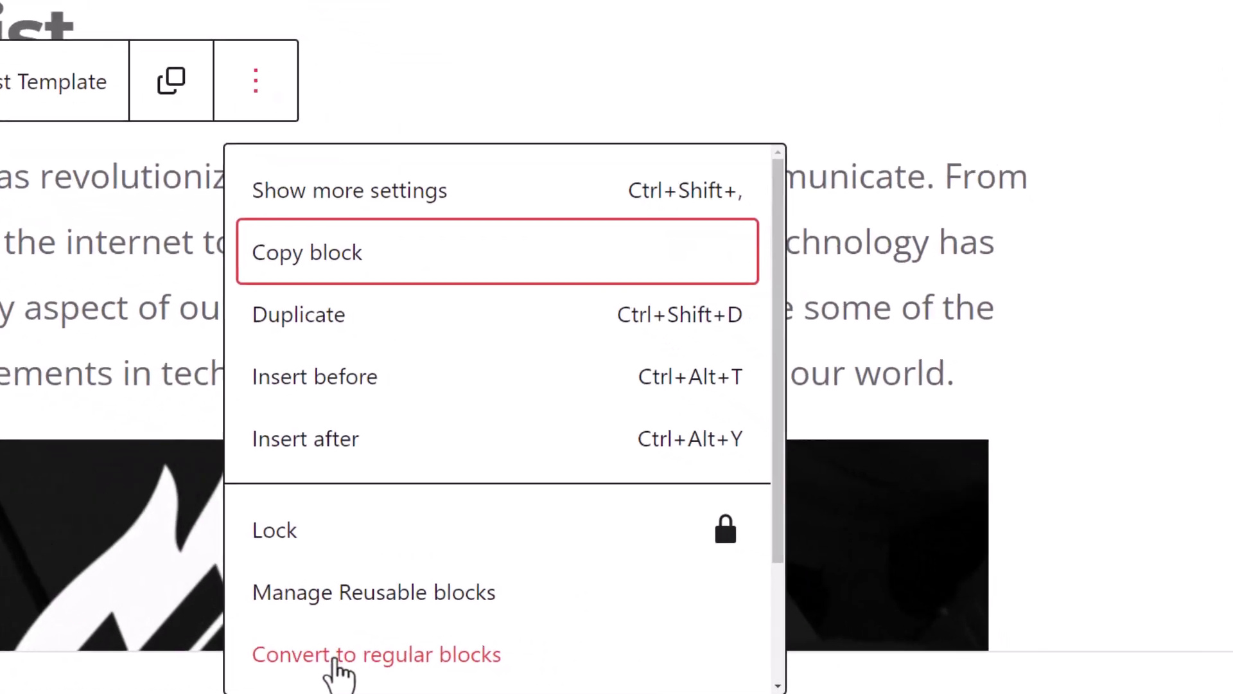
left_click(350, 668)
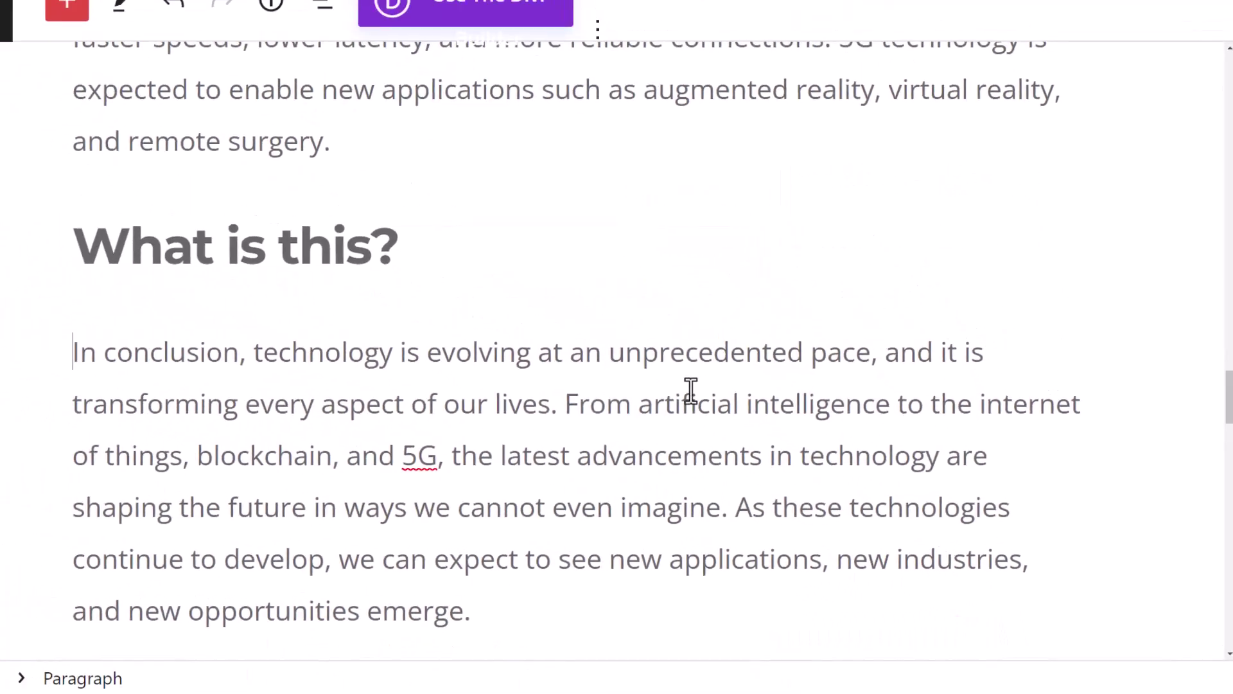
left_click(504, 272)
Rename Subheading 1 to "New Heading" and change the list items to Black, Yellow, Green.
scroll(522, 386, "up", 15)
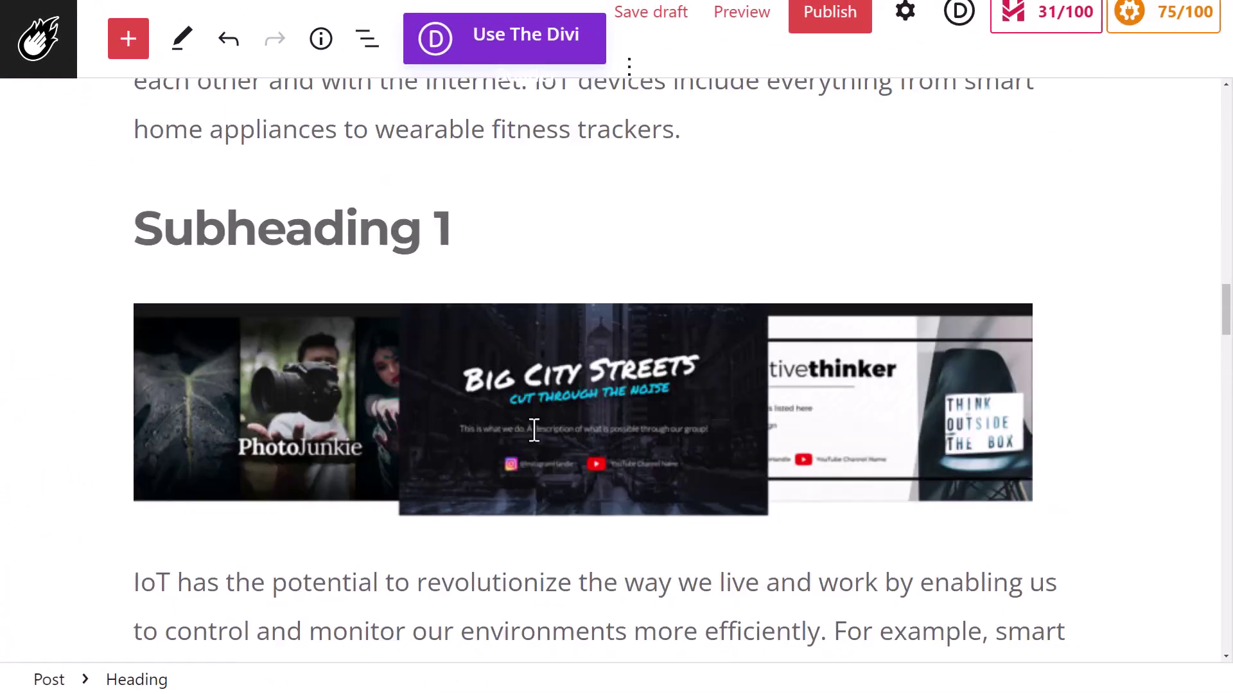
scroll(543, 414, "down", 7)
scroll(532, 435, "up", 4)
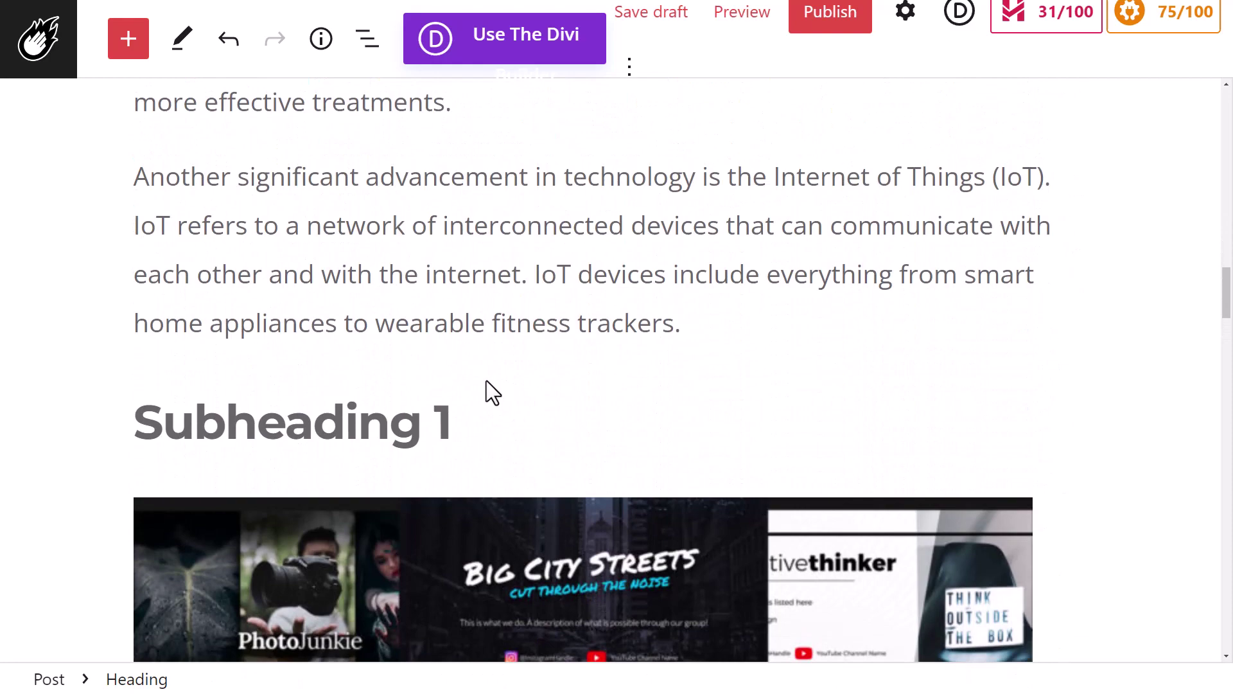
left_click_drag(473, 422, 141, 427)
type("New Heading")
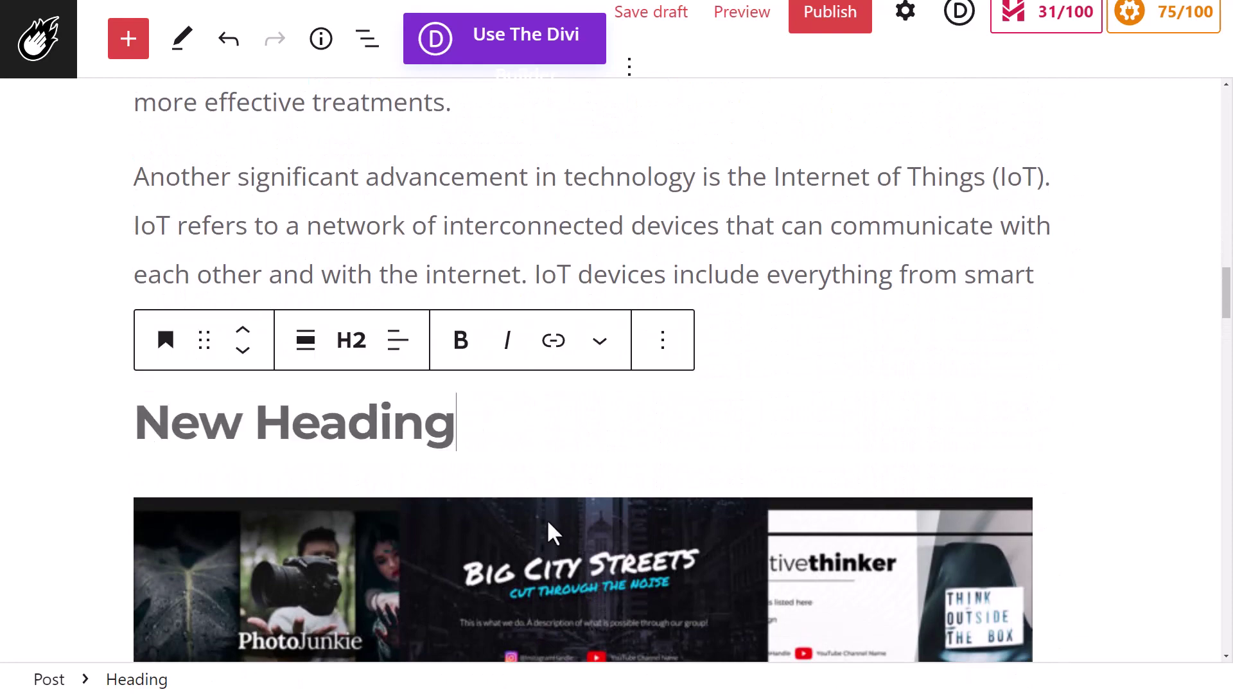
scroll(546, 520, "down", 8)
left_click_drag(276, 483, 190, 486)
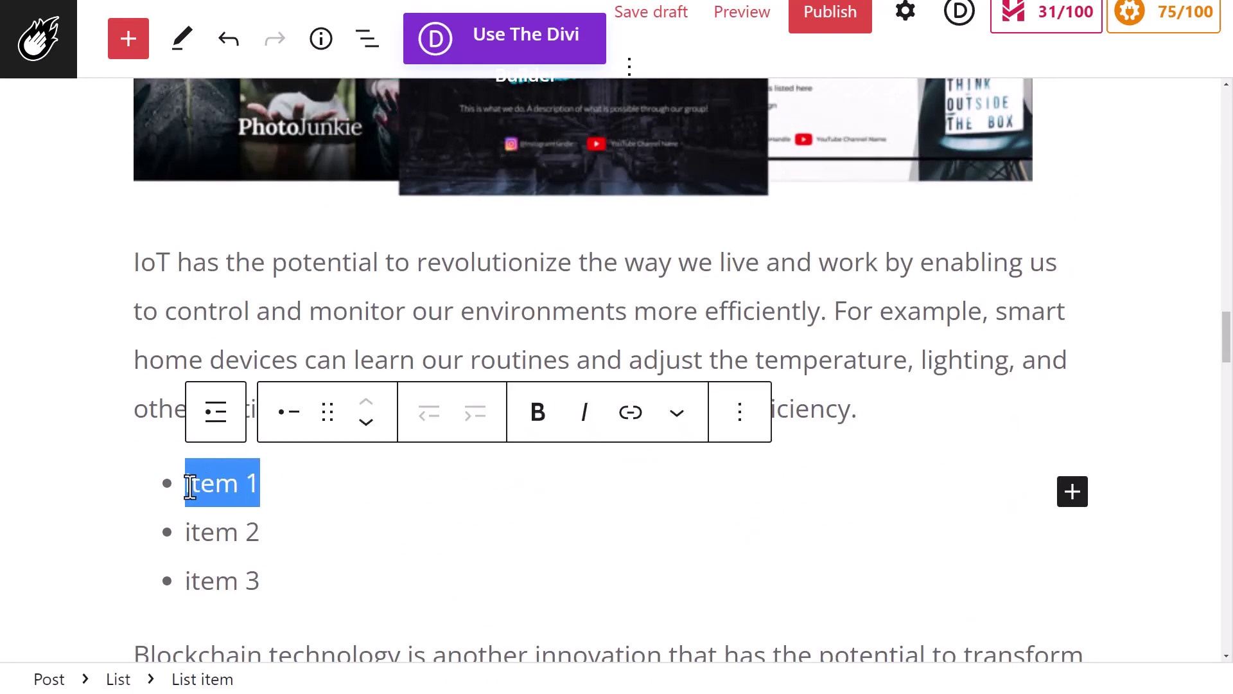
type("Black")
left_click_drag(185, 531, 261, 532)
type("Yellow")
left_click_drag(260, 580, 181, 584)
type("Green")
scroll(718, 277, "up", 4)
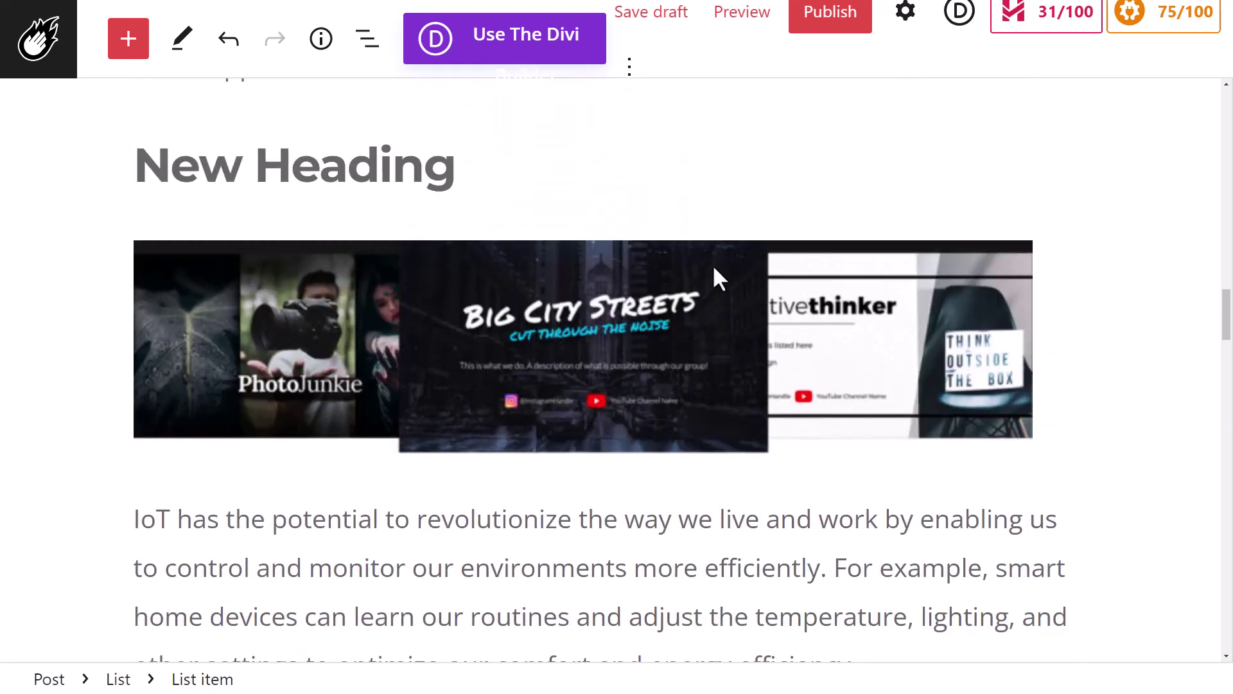
Replace the item's image with Twitter.jpg dropped from the Social Media folder.
left_click_drag(0, 209, 122, 208)
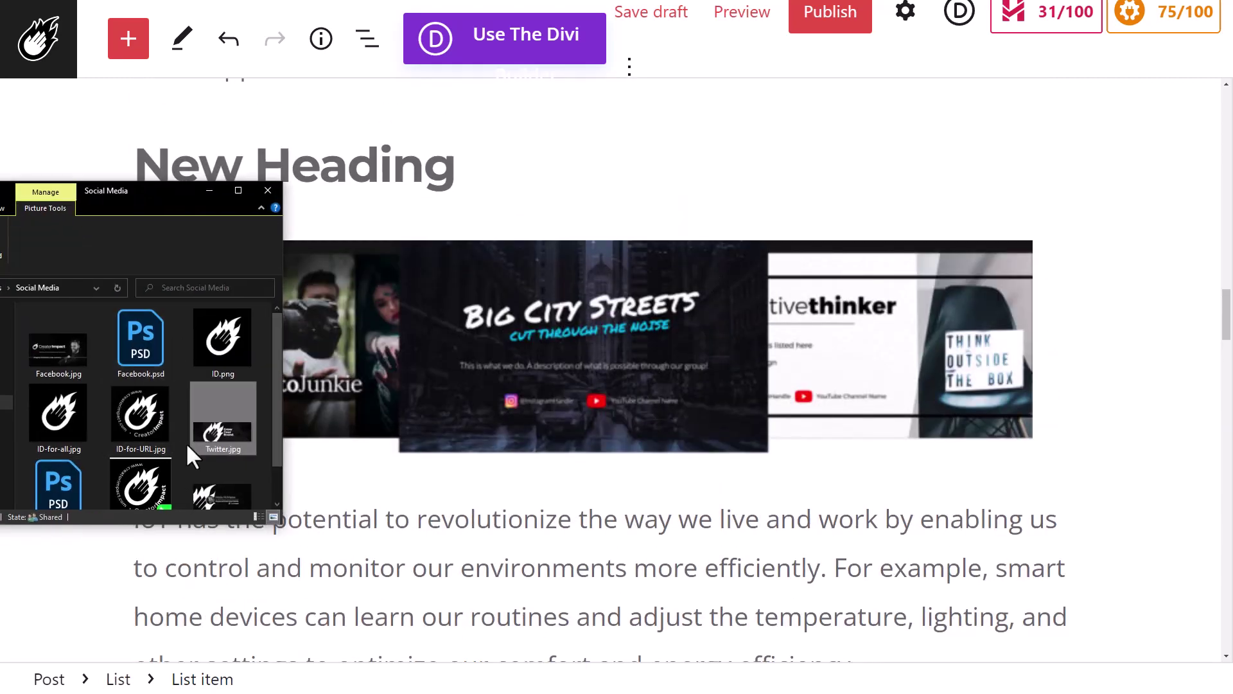
left_click_drag(187, 444, 584, 380)
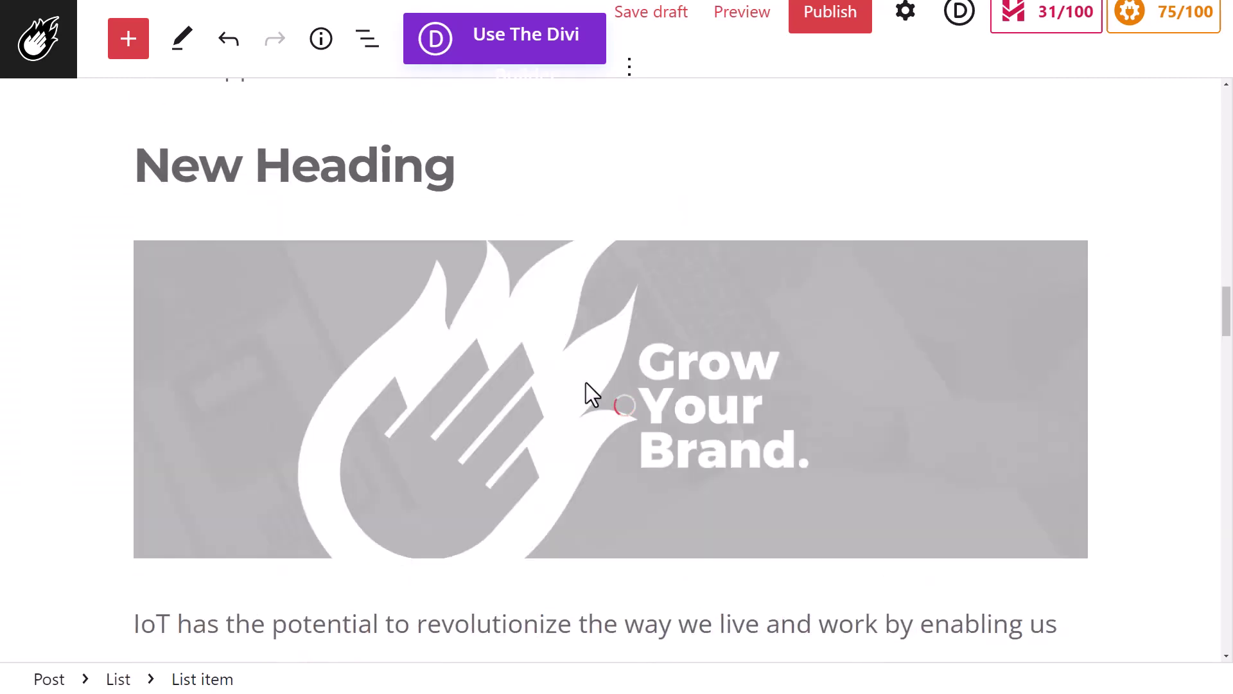
scroll(582, 386, "up", 10)
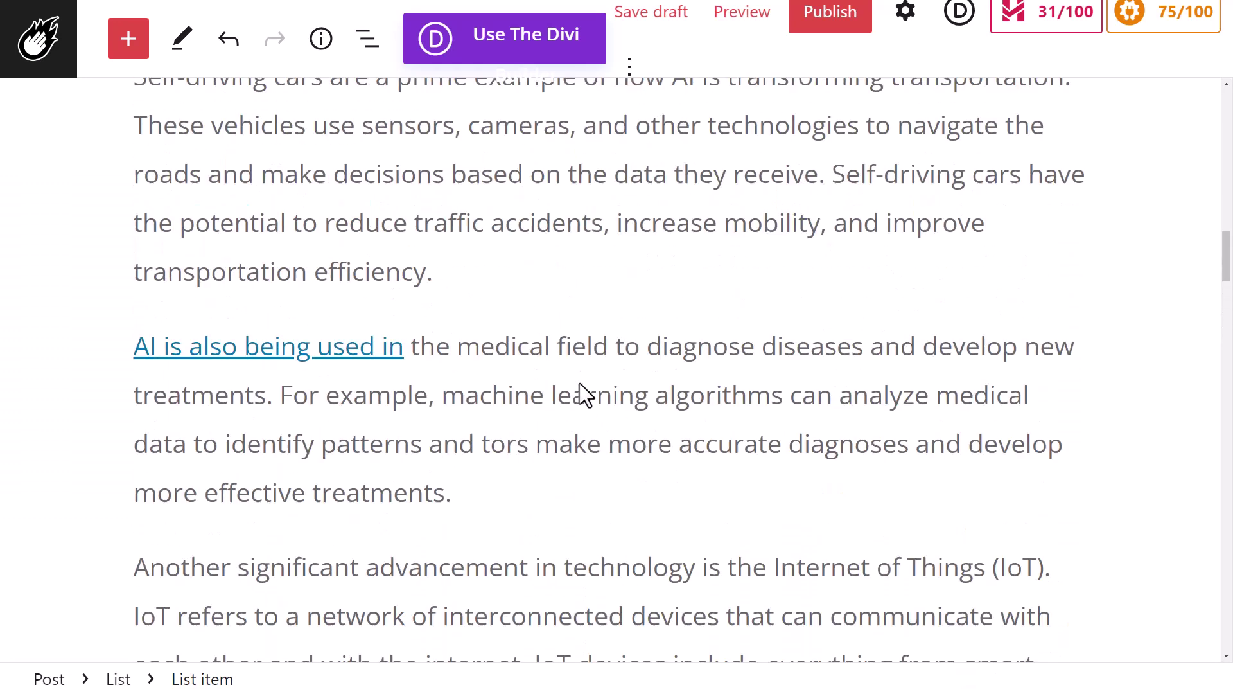
scroll(580, 383, "up", 15)
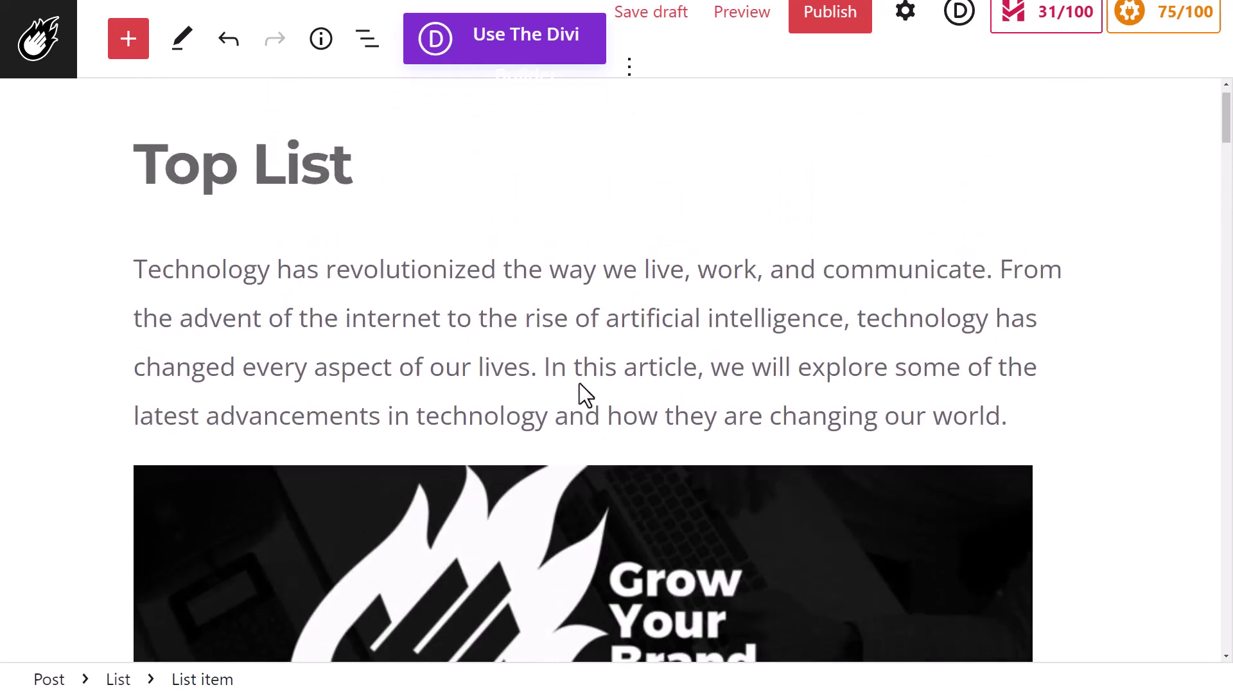
scroll(579, 383, "down", 15)
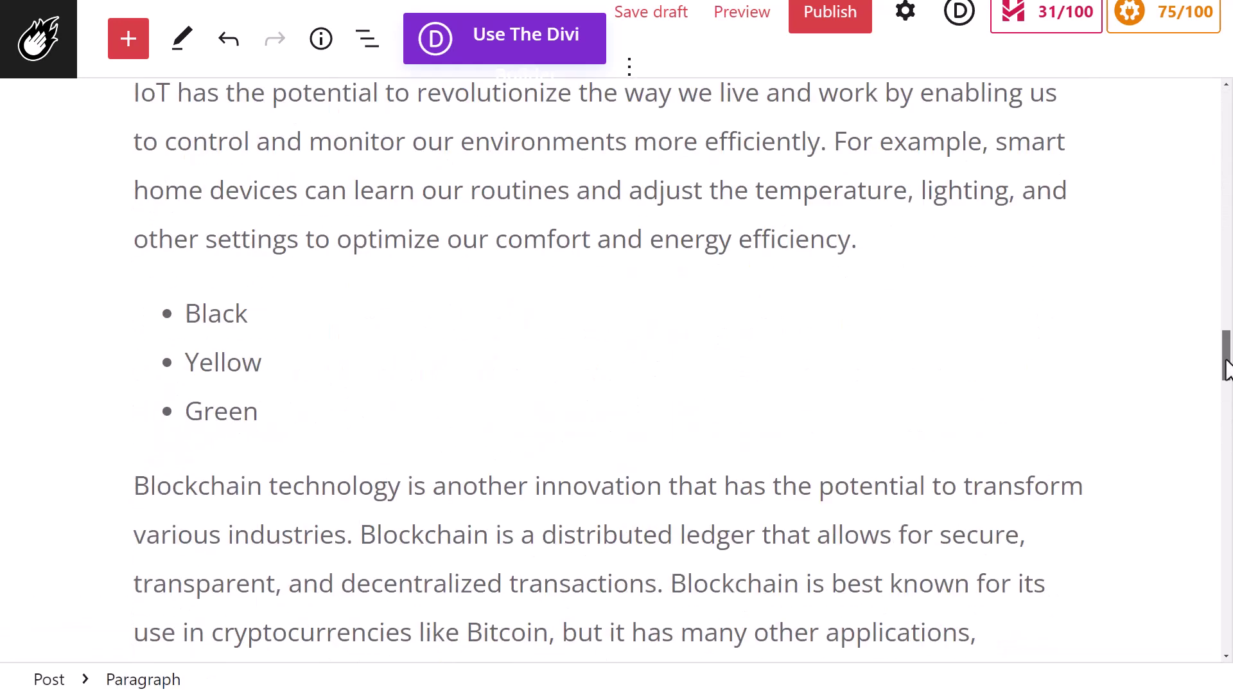
left_click_drag(1226, 358, 1210, 160)
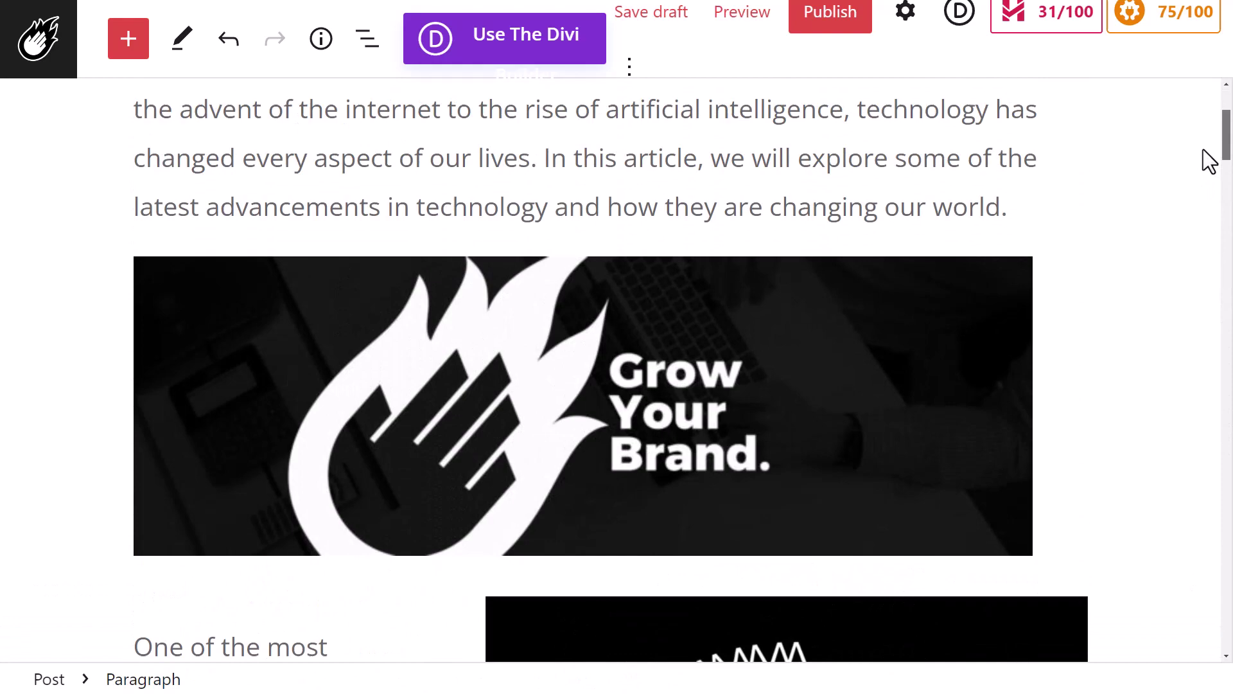
Select and delete all blocks in the post.
scroll(791, 209, "up", 3)
key("ctrl+a")
key("ctrl+a")
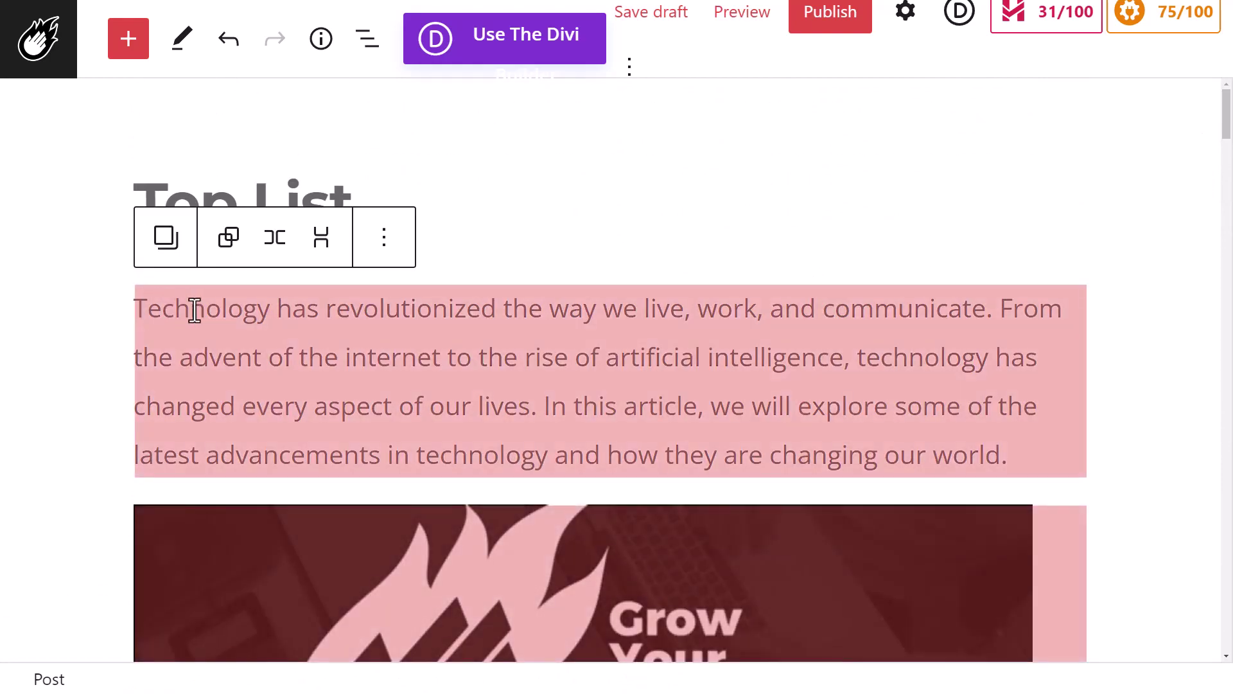
key("Delete")
Insert the Pricing table pattern from the block library's Patterns list.
left_click(816, 280)
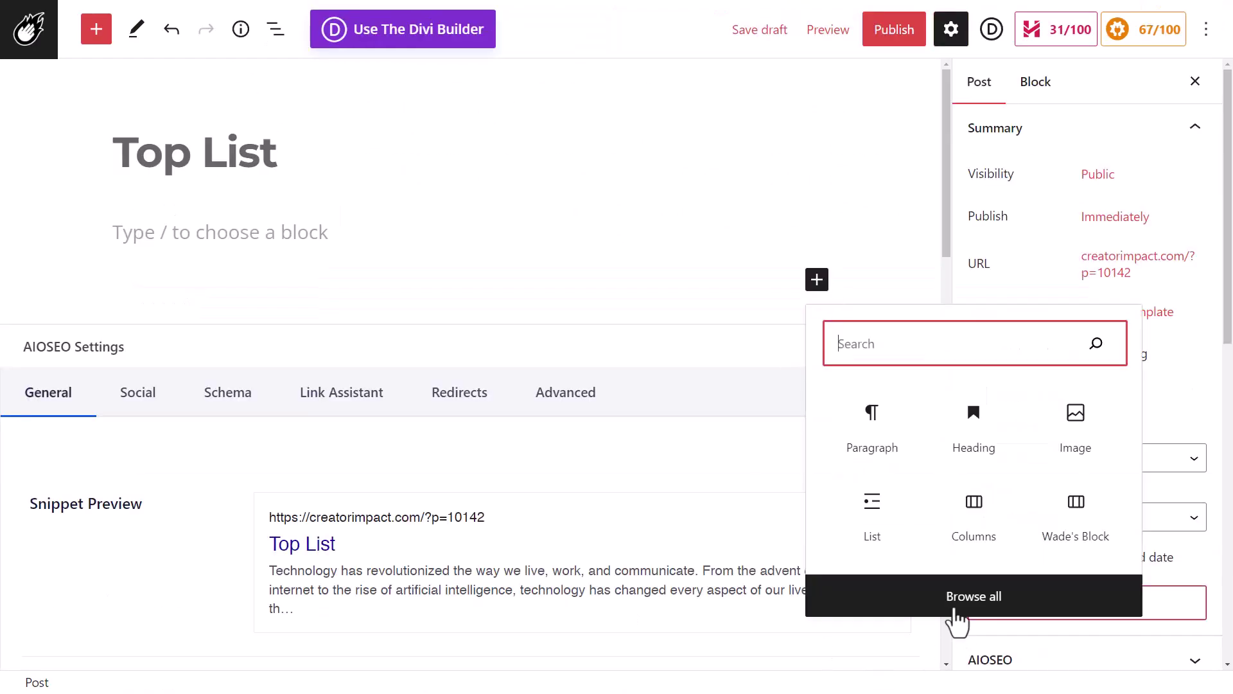
left_click(957, 596)
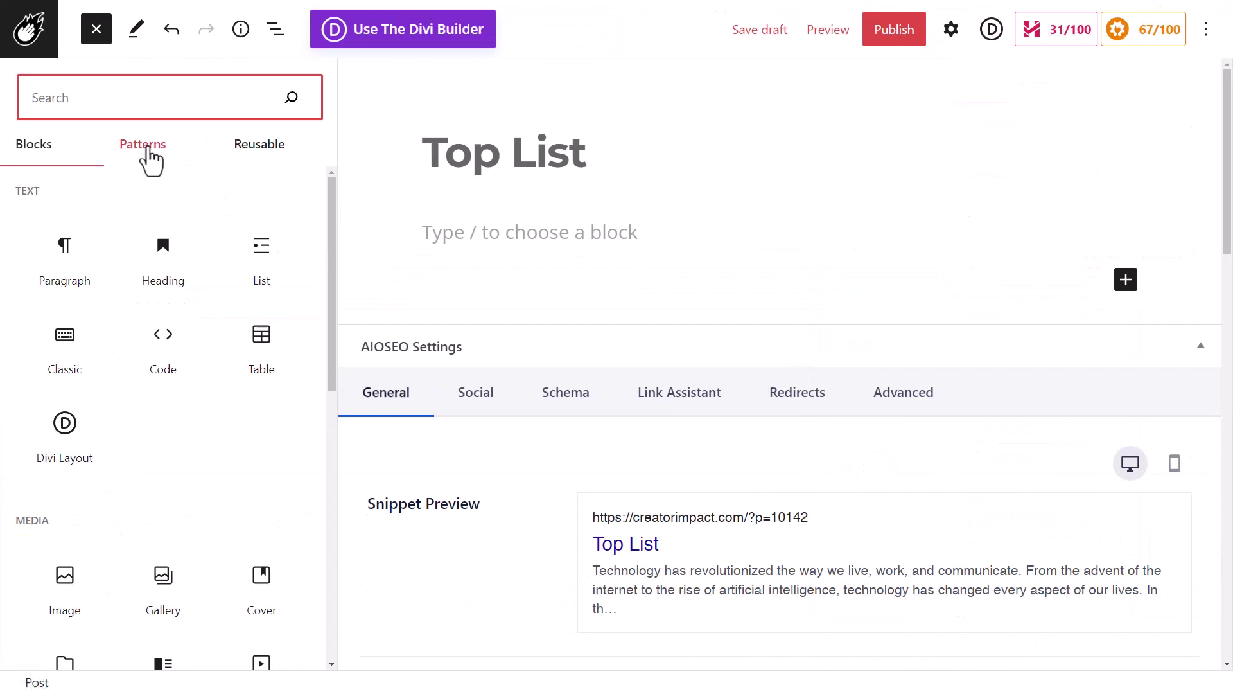
left_click(144, 145)
left_click_drag(334, 251, 350, 468)
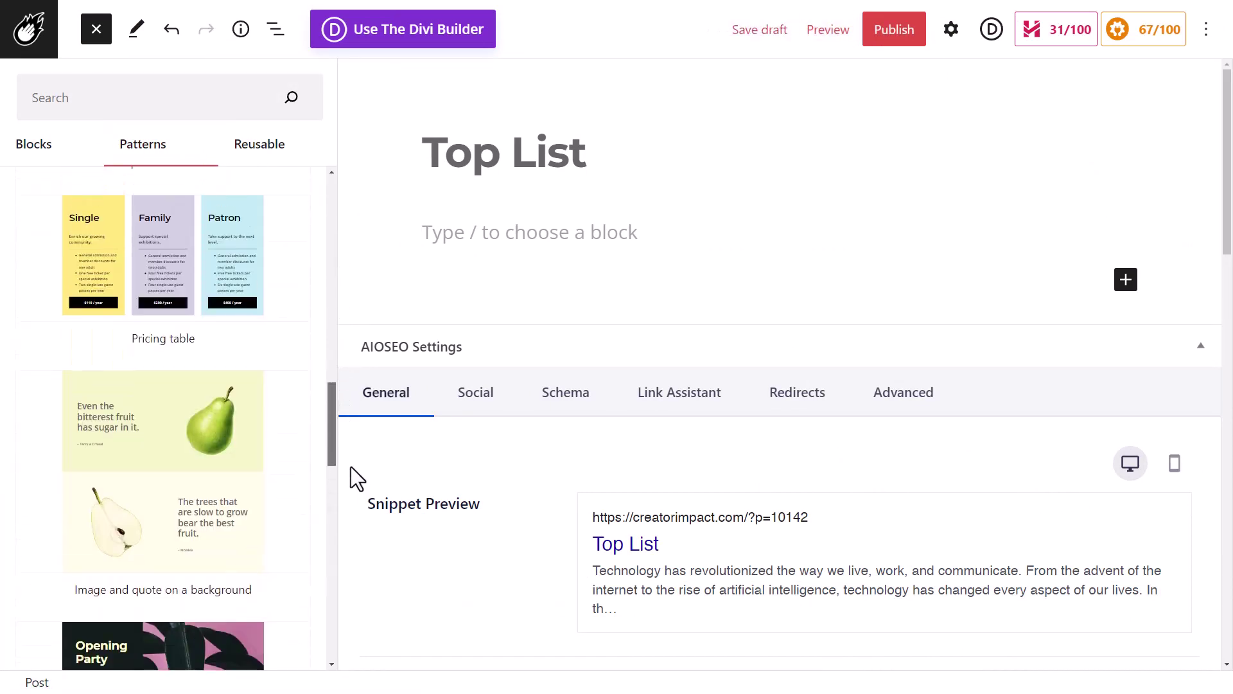
left_click(138, 240)
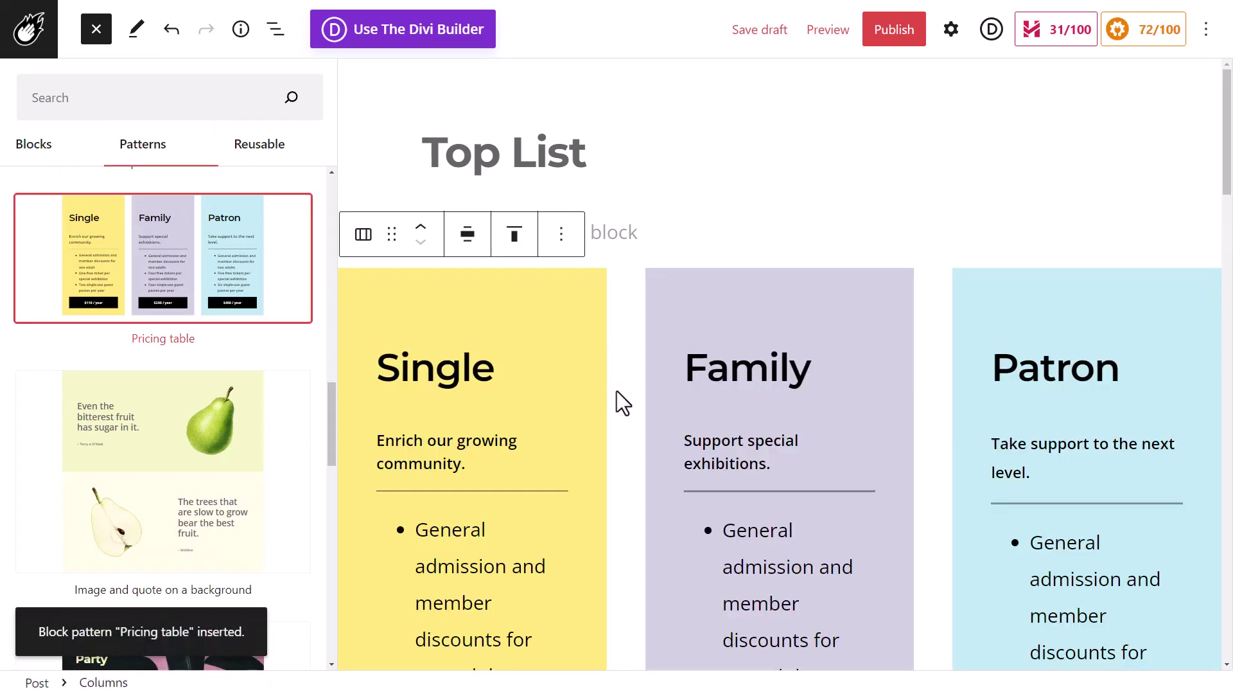
Insert the 'Media and text with image on the left' pattern below the pricing table.
scroll(626, 437, "down", 10)
scroll(634, 466, "down", 4)
key("Escape")
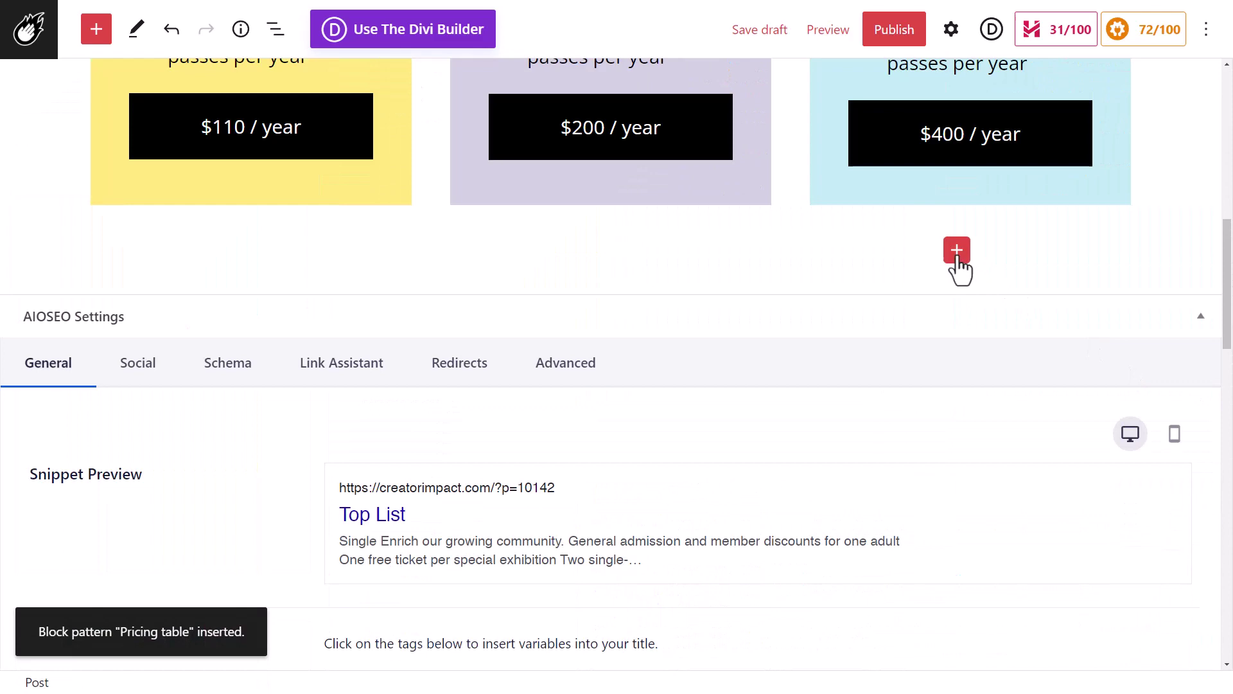
left_click(958, 250)
left_click(816, 591)
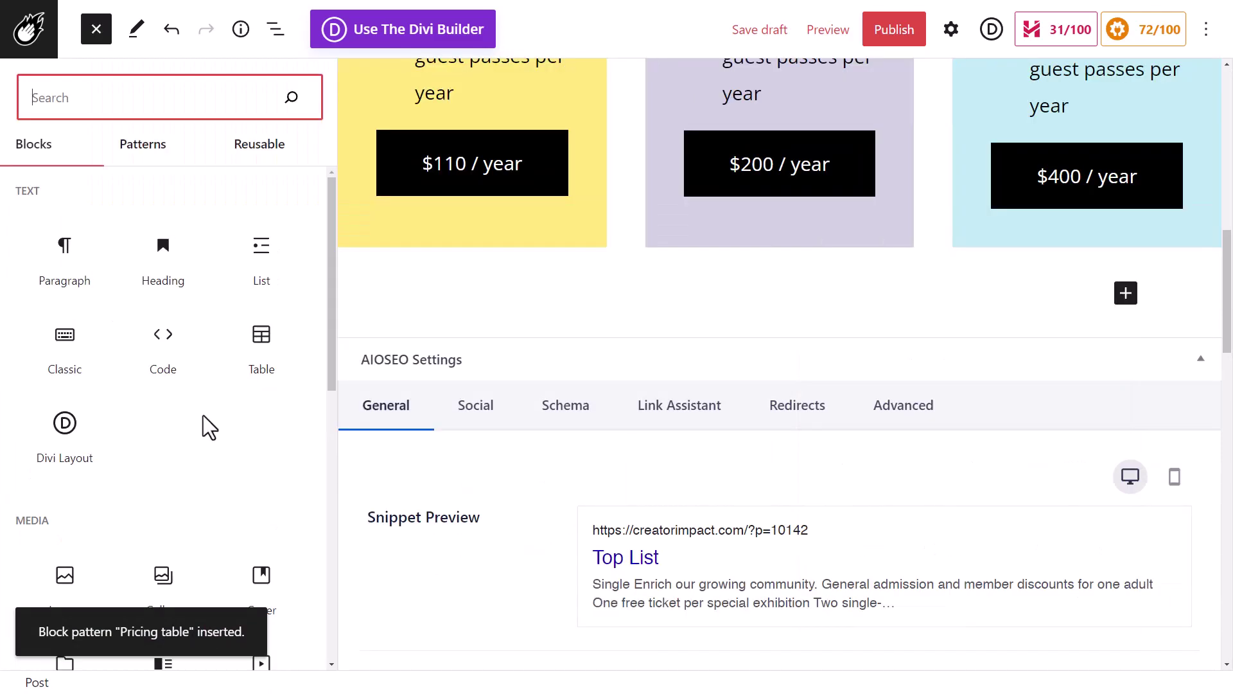
left_click(142, 144)
scroll(206, 349, "down", 5)
left_click(206, 351)
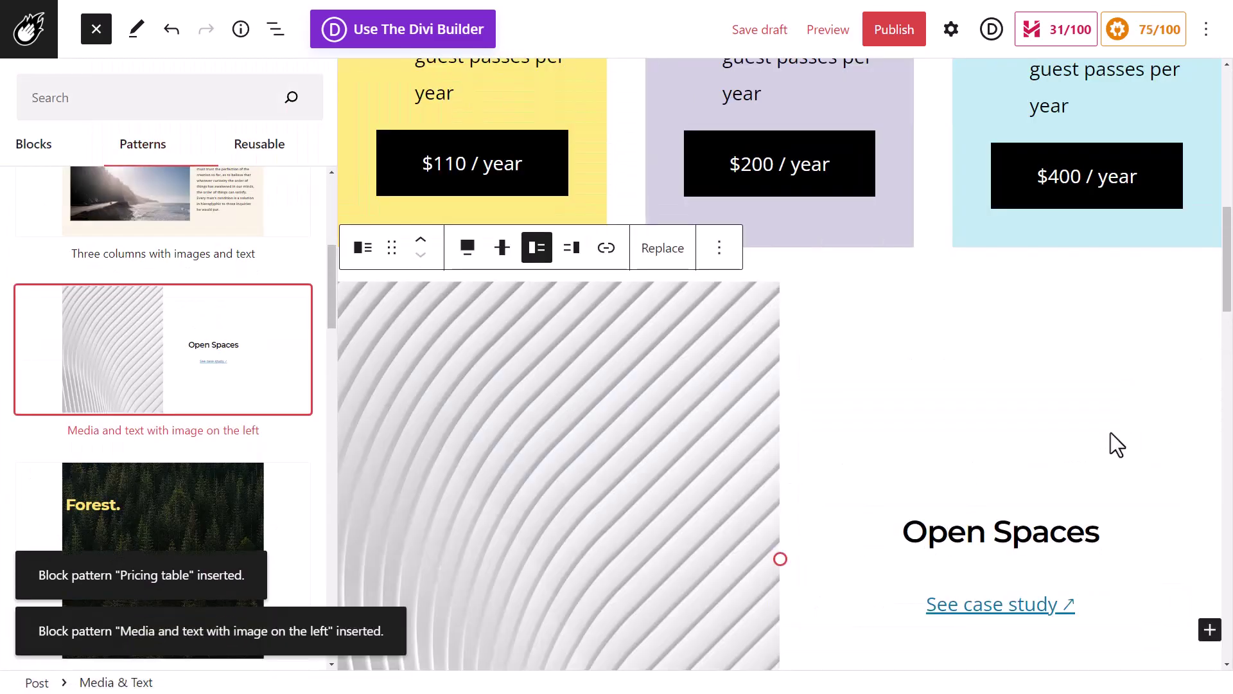
Add the 'Offset images with descriptions' pattern to the post.
scroll(1079, 453, "down", 5)
scroll(899, 411, "up", 6)
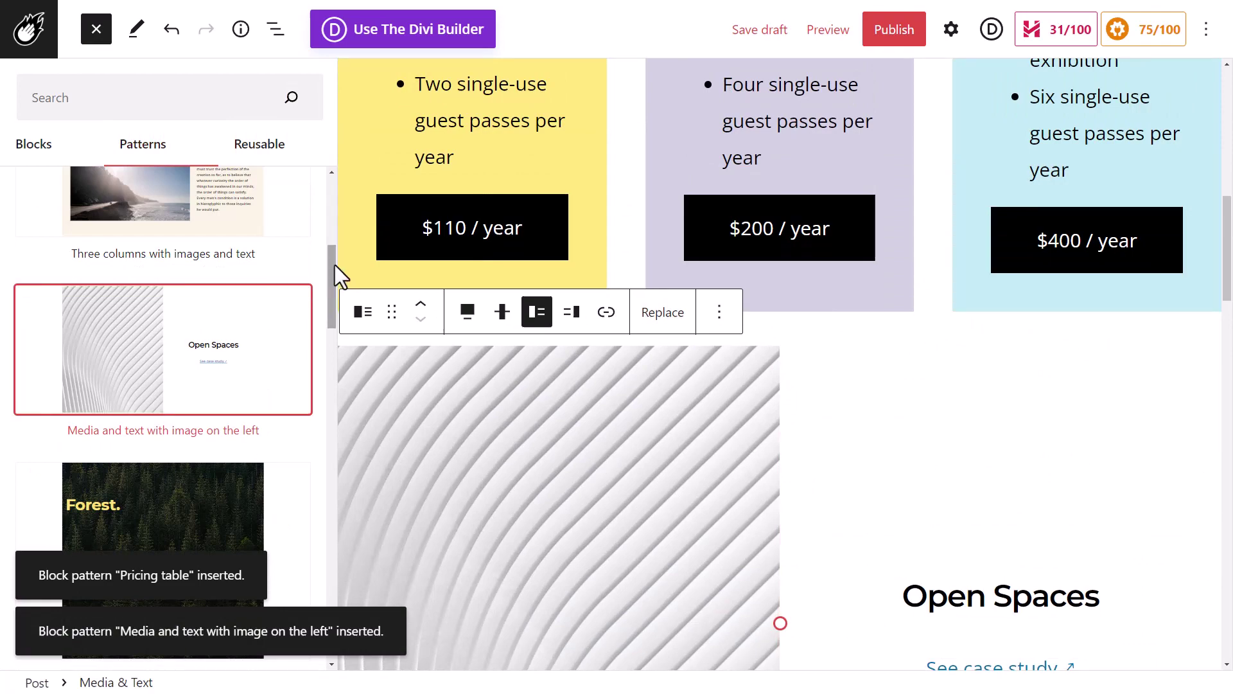
left_click_drag(334, 265, 365, 584)
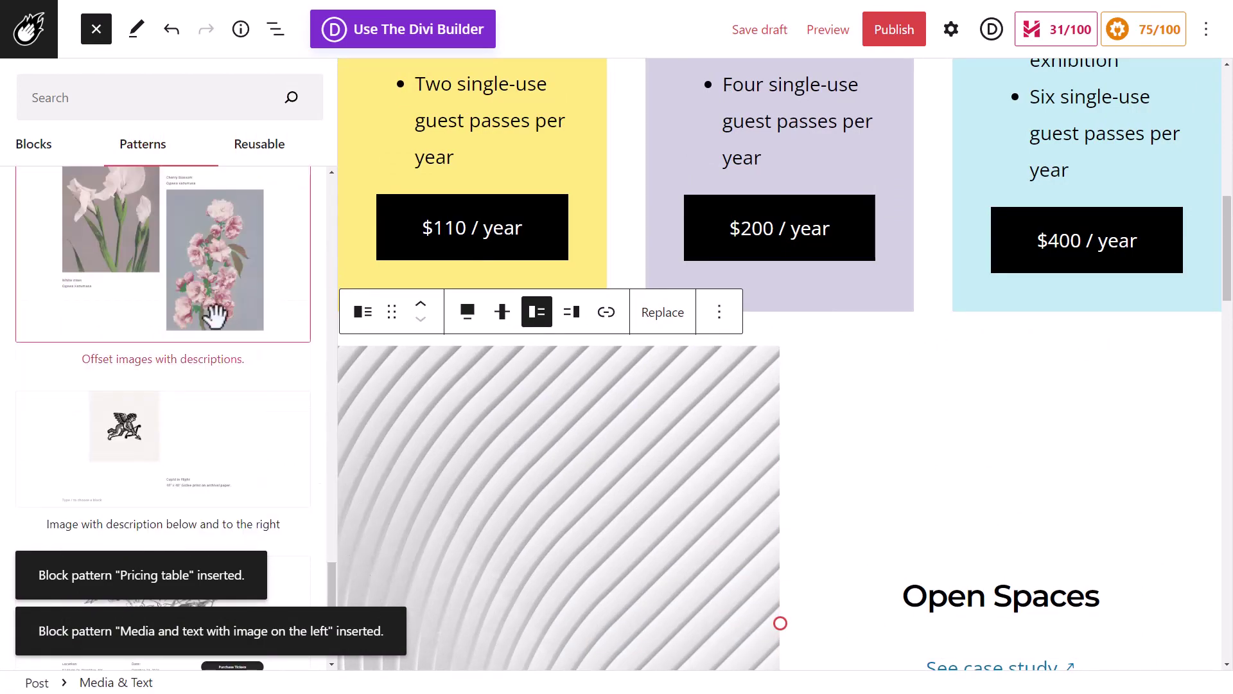
left_click(204, 281)
scroll(713, 276, "up", 10)
Rename the middle pricing column heading from Family to 'A group of 500'.
double_click(713, 275)
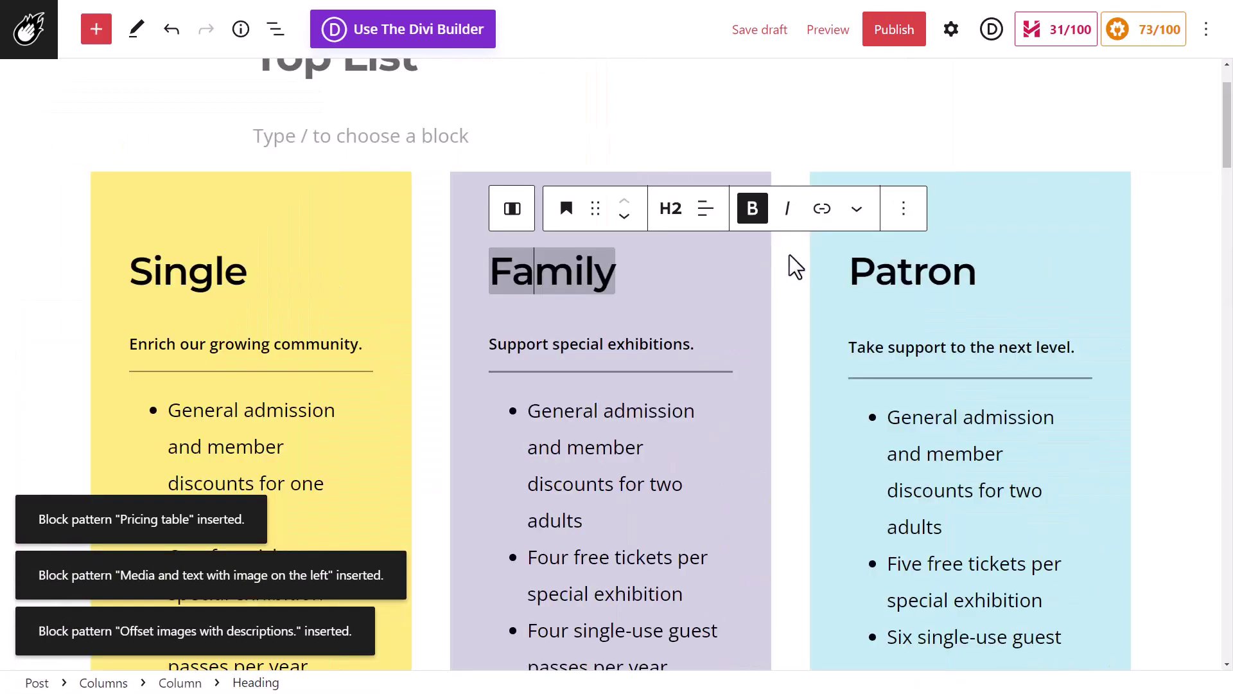
type("A group of 5")
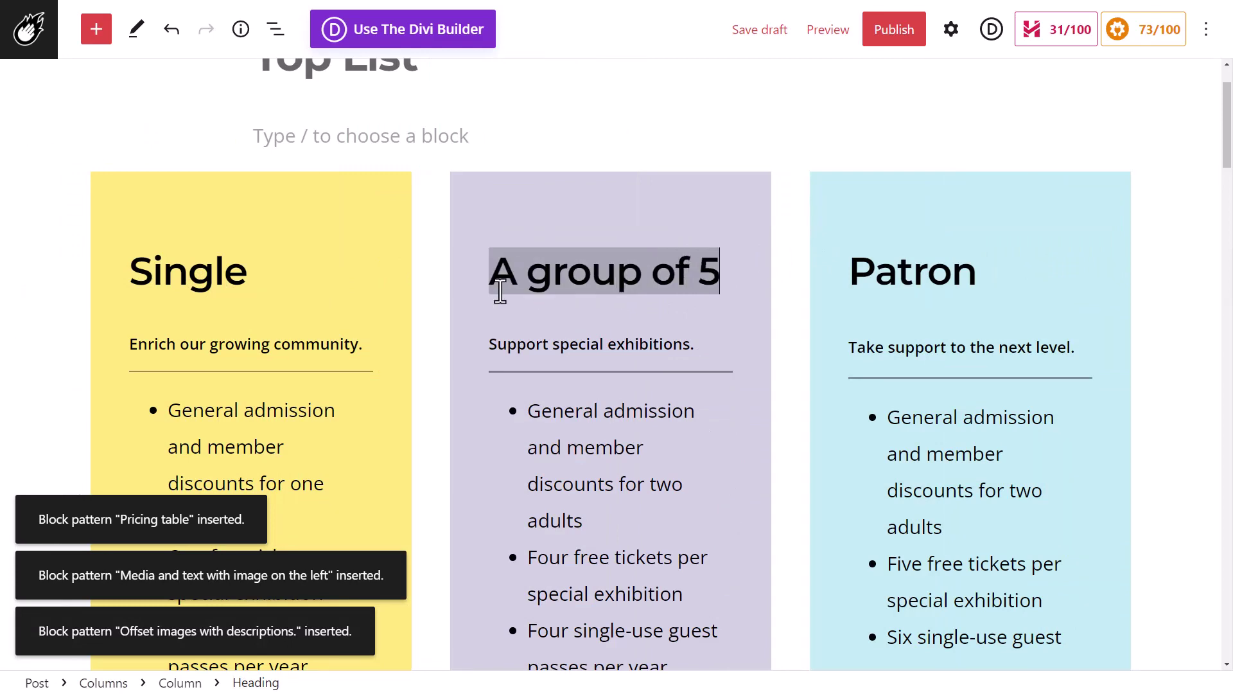
type("00")
scroll(594, 237, "down", 12)
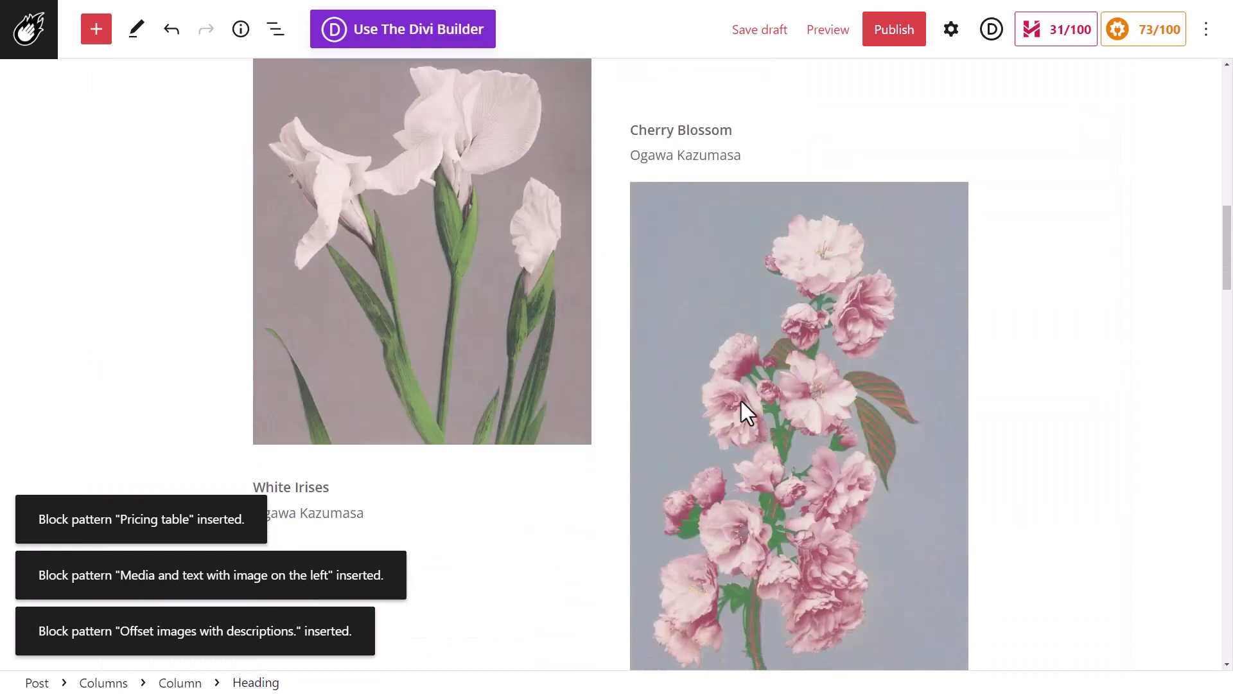
Drag promoteposts.jpg from File Explorer onto the Cherry Blossom image to replace it.
left_click(741, 409)
left_click(422, 308)
scroll(424, 315, "up", 2)
key("alt+Tab")
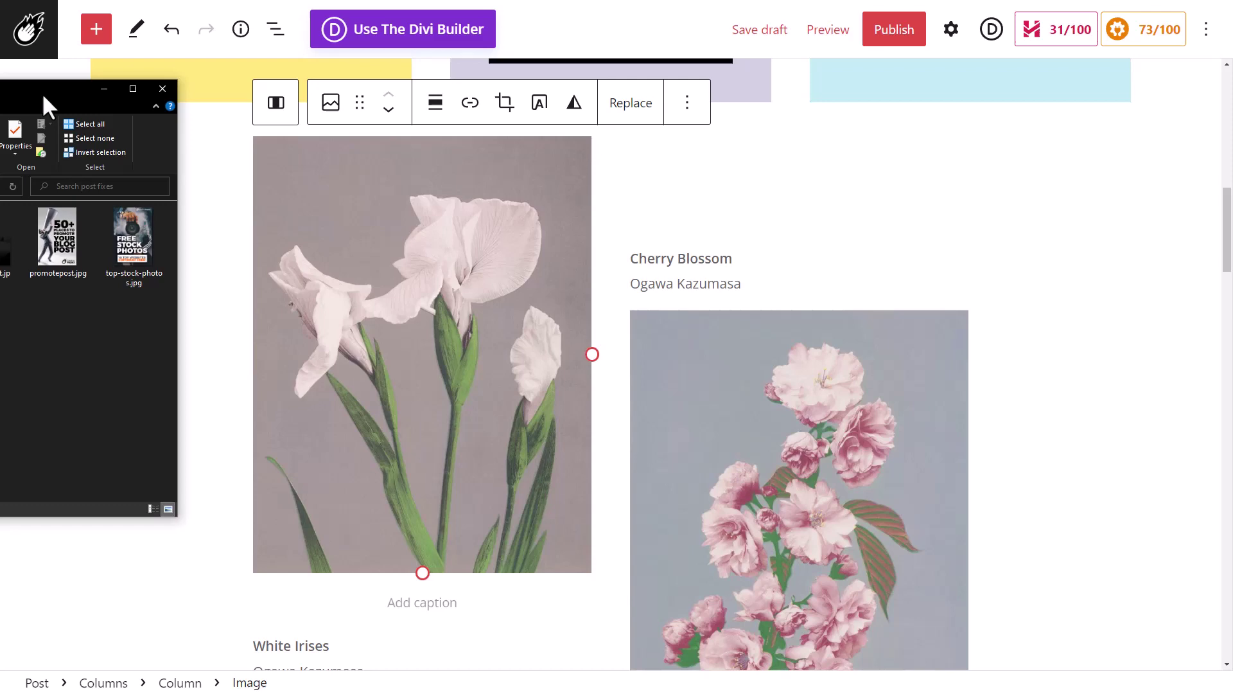
left_click_drag(43, 97, 128, 140)
left_click_drag(149, 284, 720, 475)
scroll(1156, 539, "down", 4)
scroll(981, 454, "up", 8)
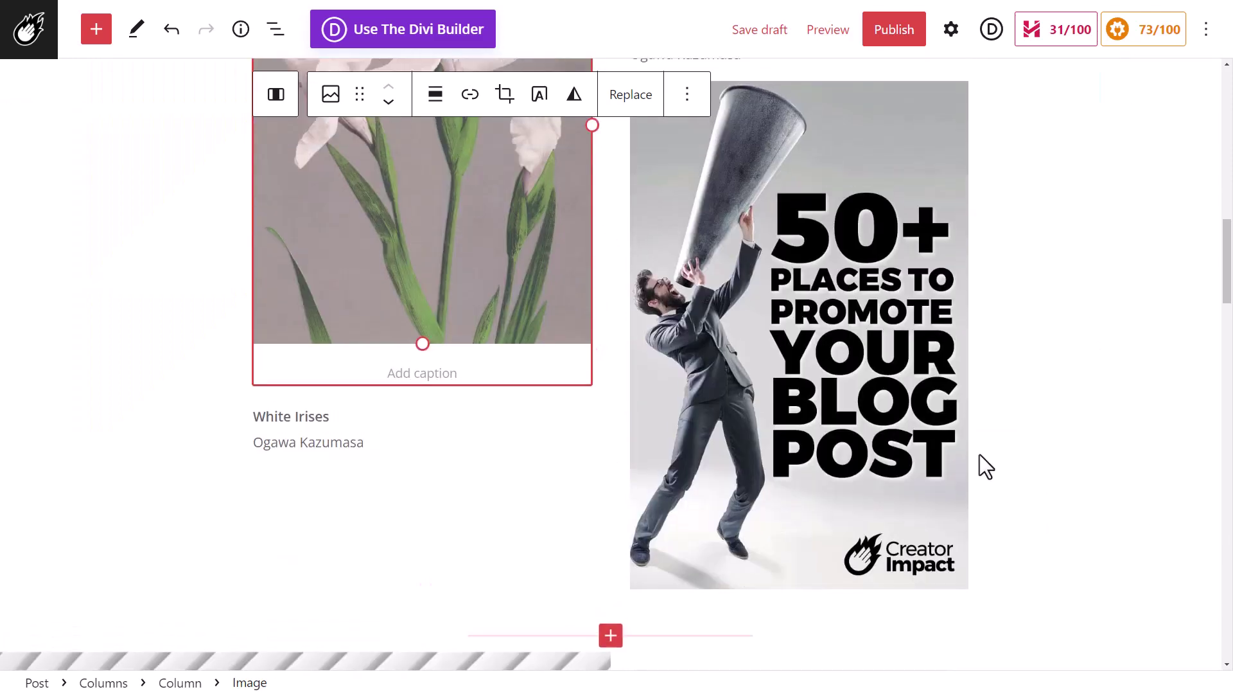
scroll(981, 454, "up", 8)
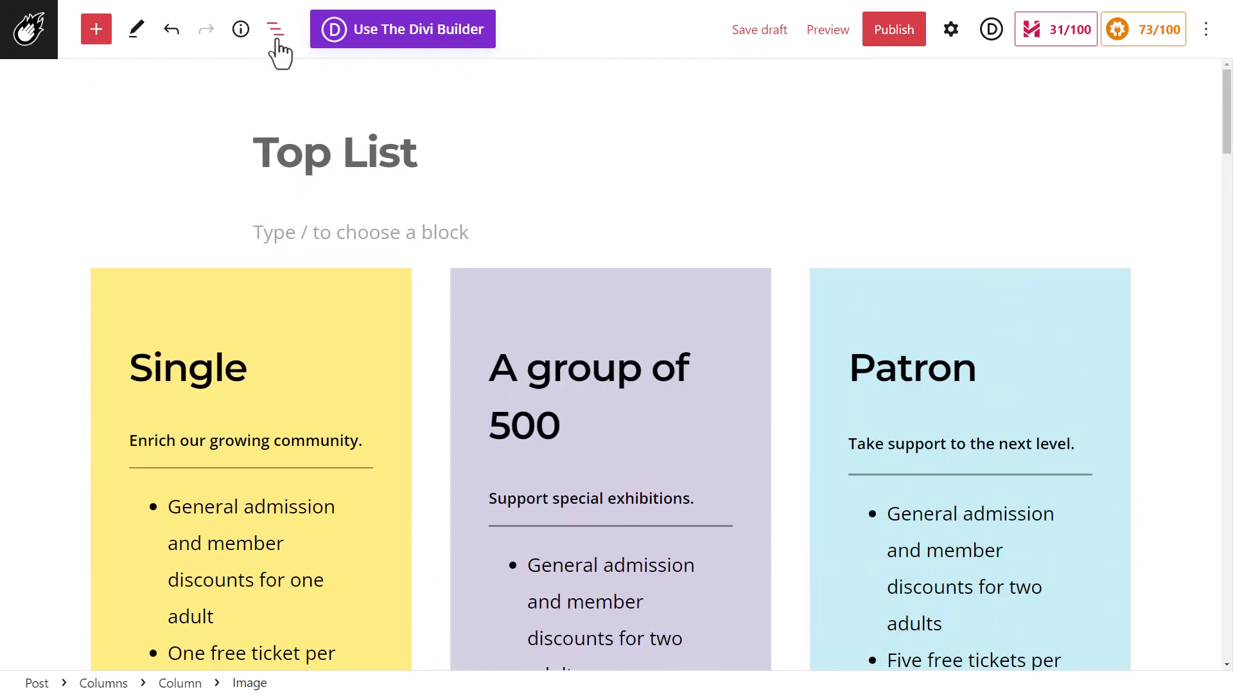
In List View, step through the pricing columns, image columns, White Irises image, caption and Media & Text rows.
left_click(277, 42)
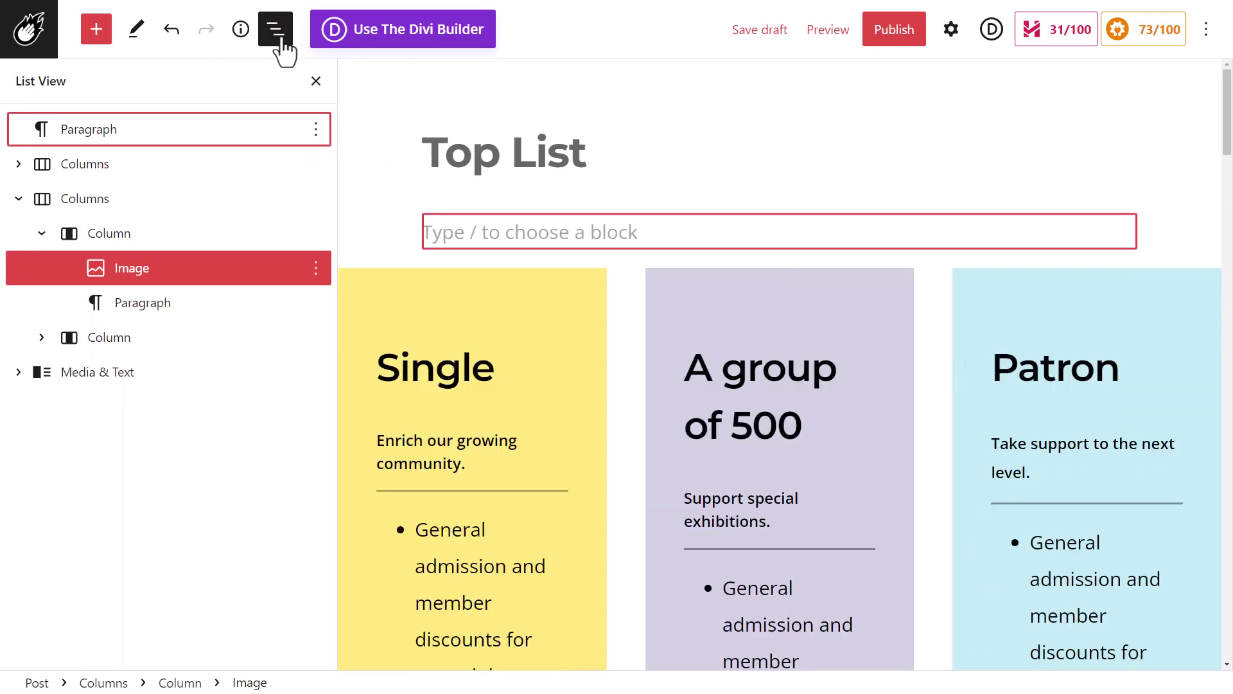
left_click(126, 167)
left_click(126, 210)
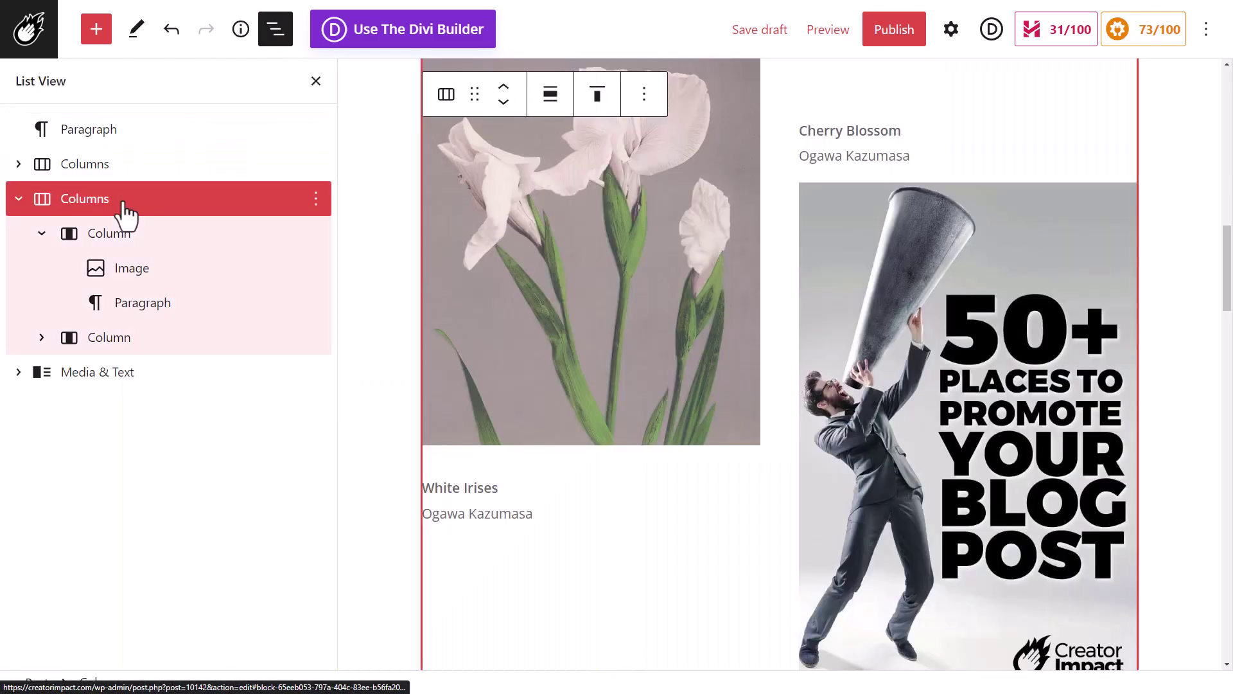
left_click(129, 239)
left_click(133, 270)
left_click(140, 307)
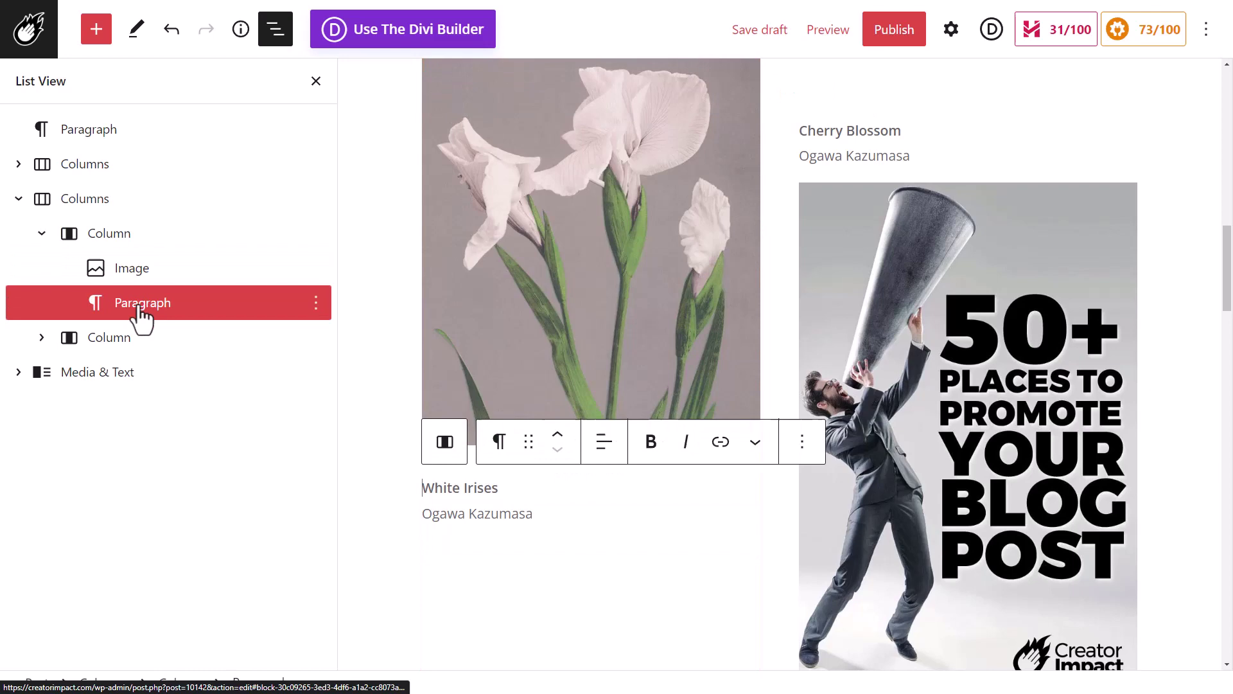
left_click(126, 347)
left_click(122, 378)
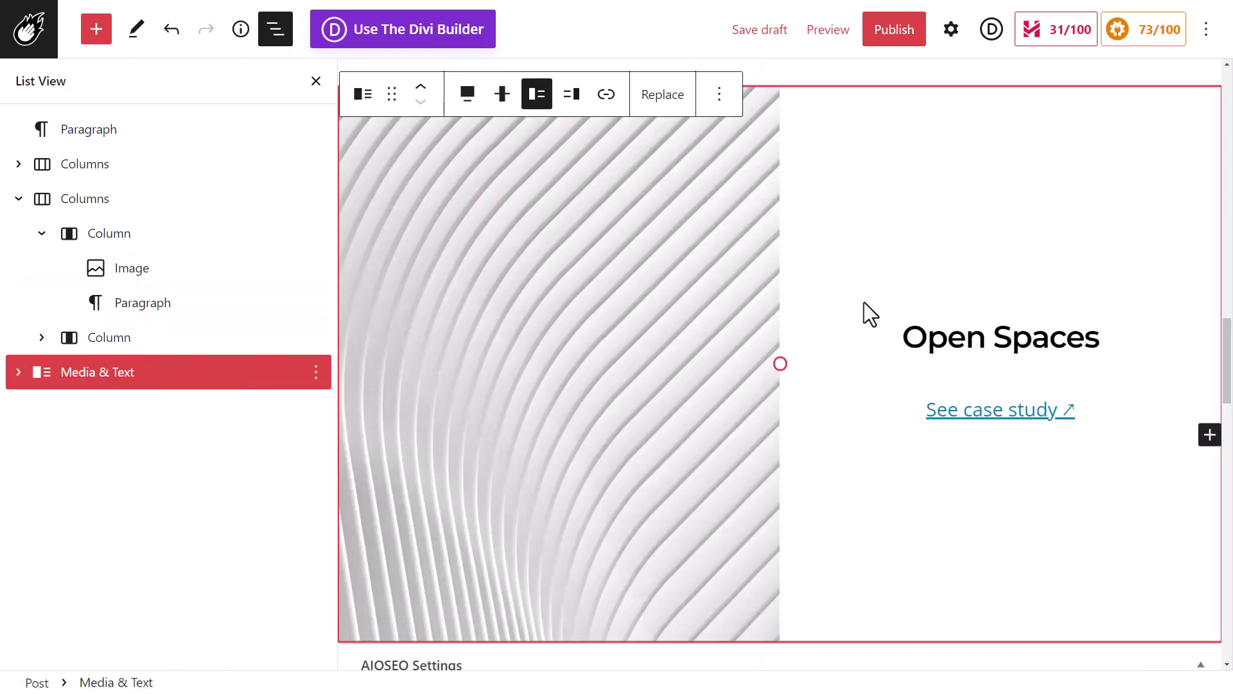
Move back up the outline through the image columns and pricing columns to the empty top paragraph.
left_click(145, 331)
left_click(138, 307)
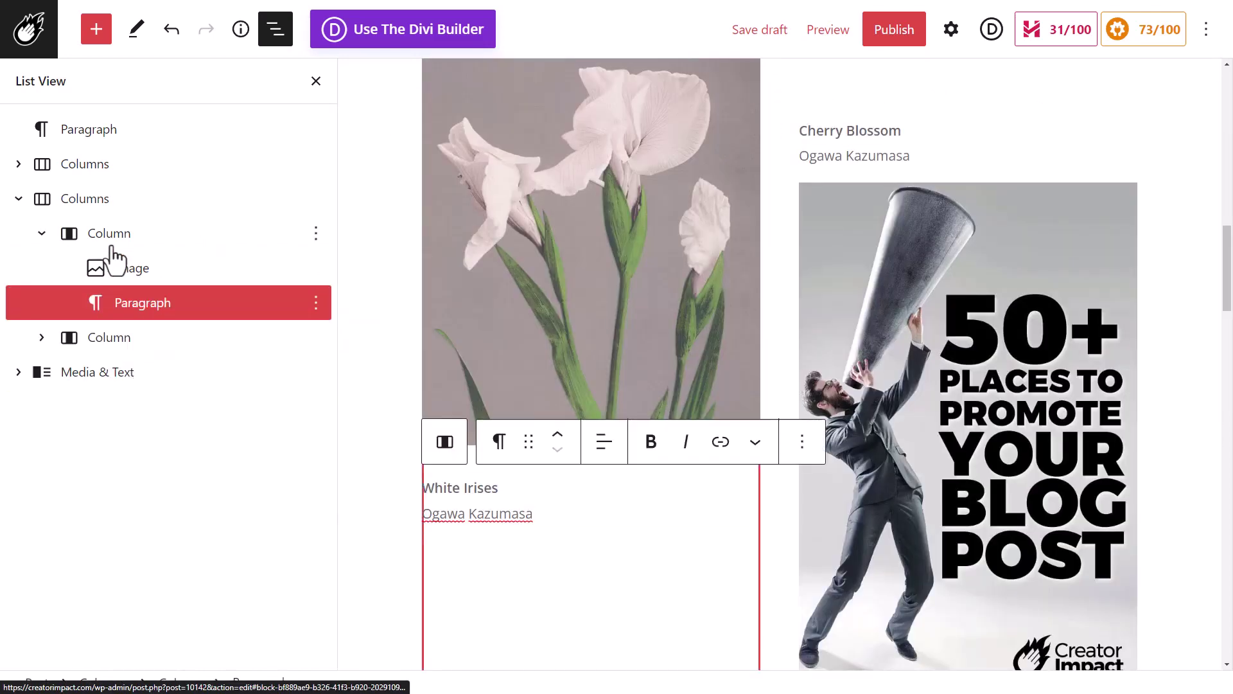
left_click(108, 235)
left_click(100, 168)
left_click(96, 137)
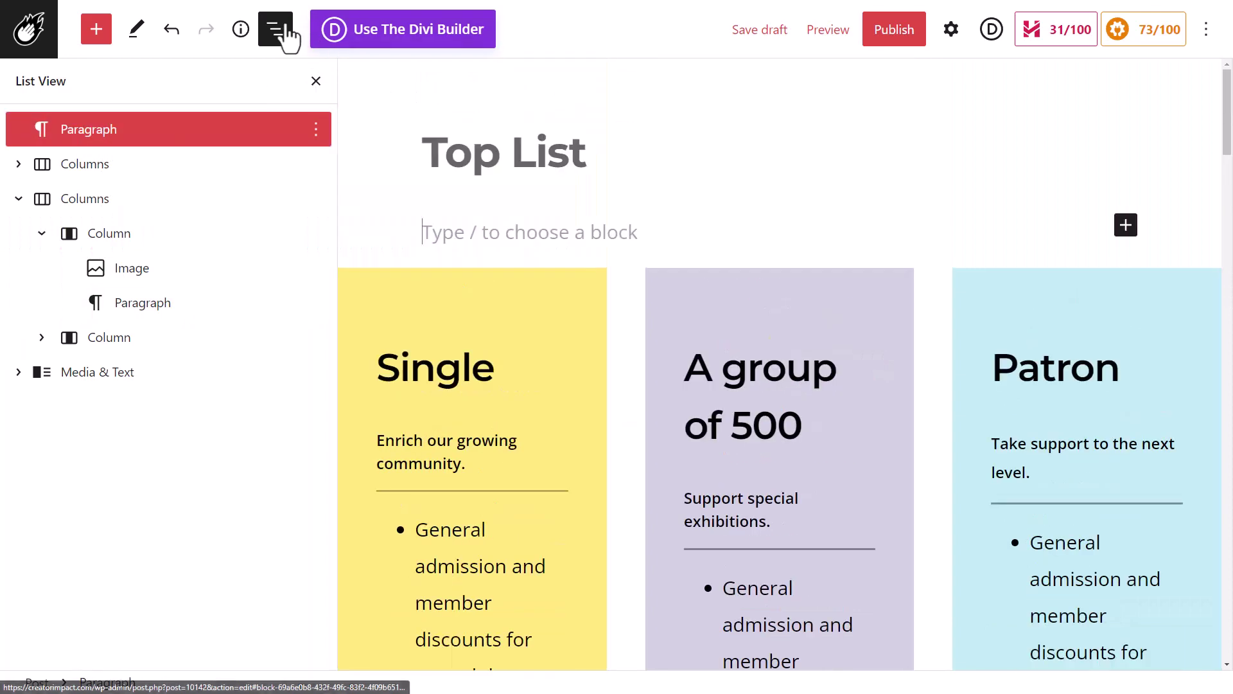
Close List View, switch Tools to Select, and select the pricing columns and middle column.
left_click(279, 34)
left_click(137, 33)
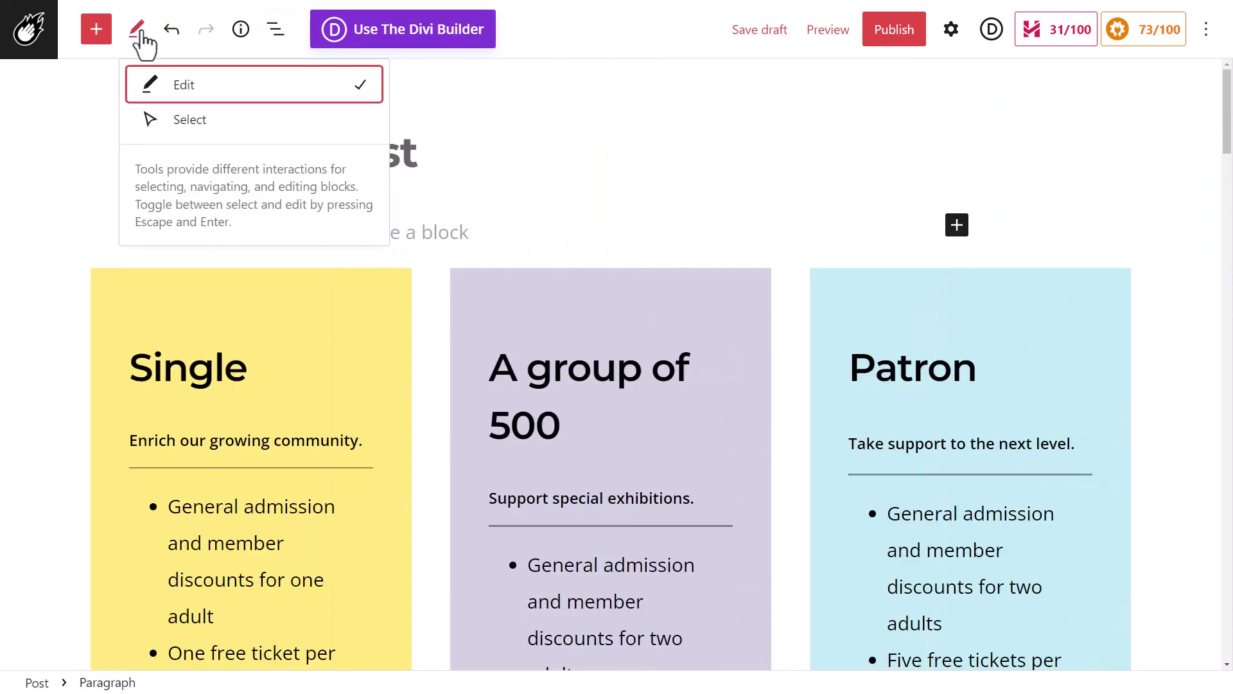
left_click(191, 123)
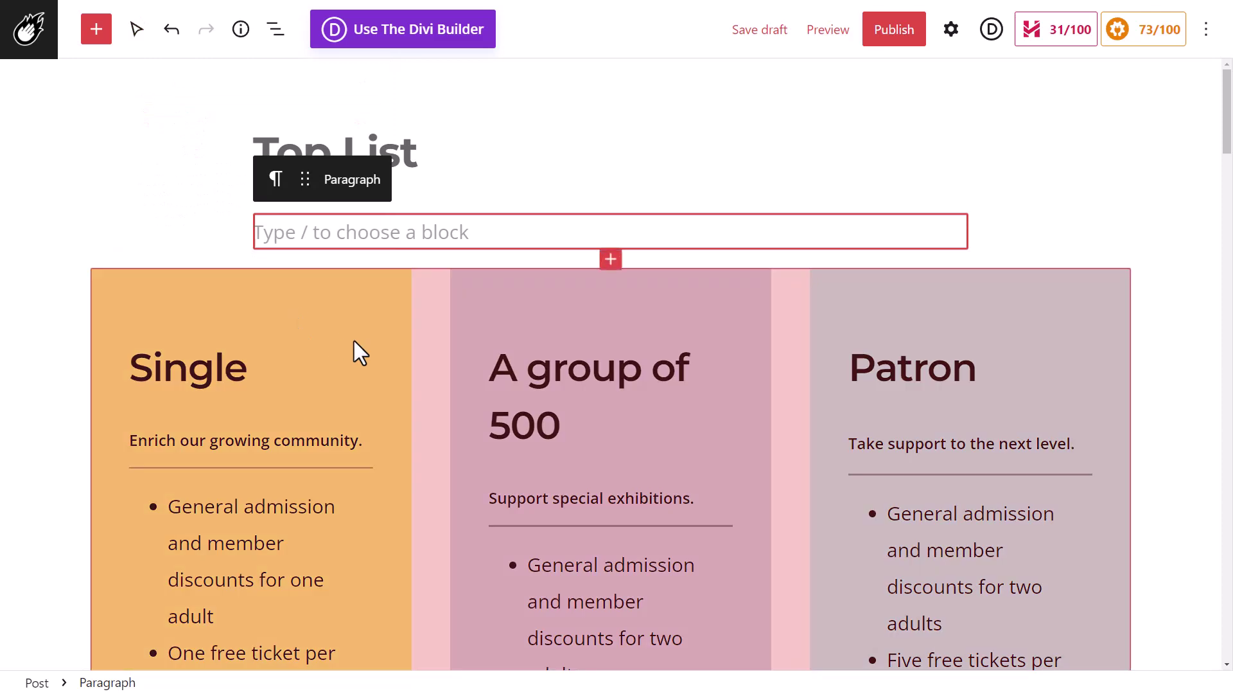
left_click(353, 342)
left_click(556, 364)
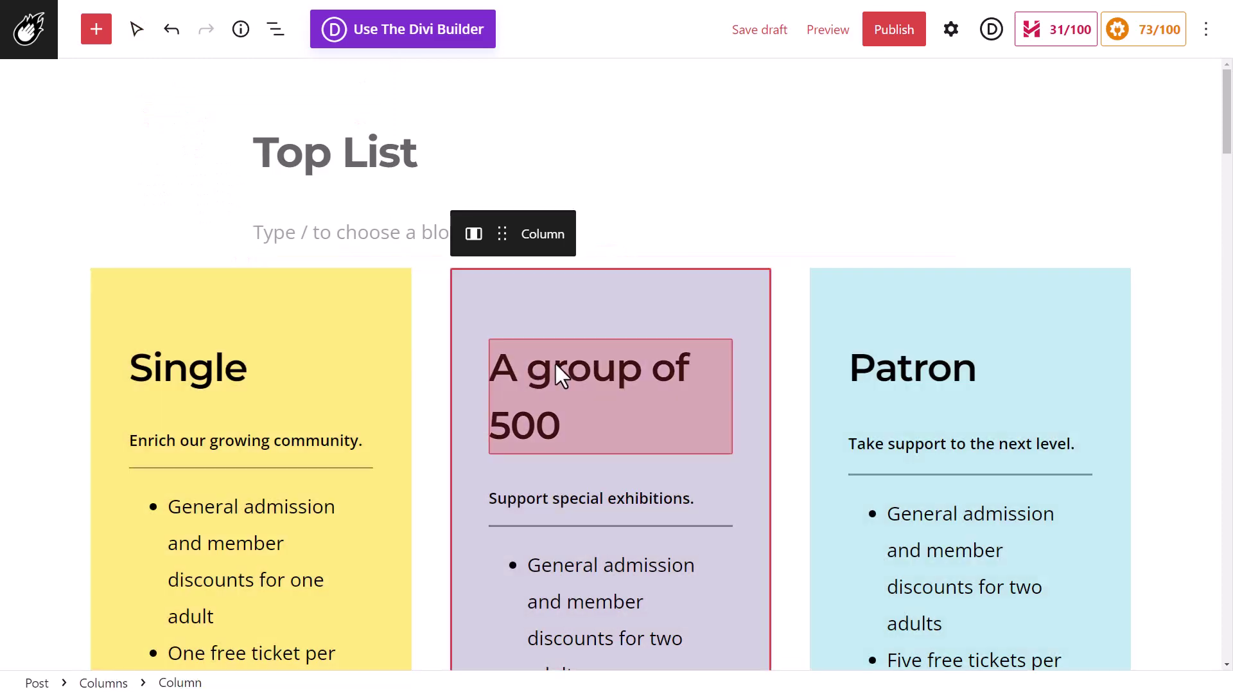
scroll(556, 363, "down", 5)
scroll(488, 450, "down", 3)
Select the image columns block and right column, then return Tools to Edit.
left_click(765, 558)
left_click(765, 559)
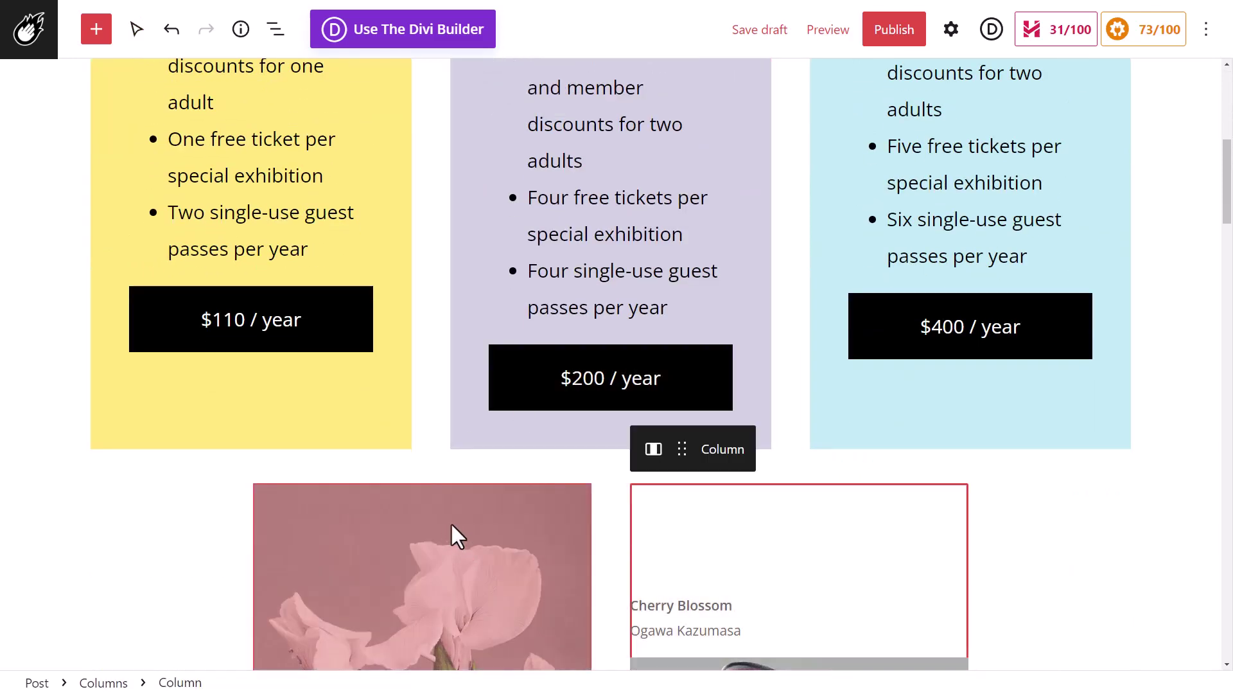
scroll(424, 488, "up", 5)
scroll(414, 464, "up", 3)
left_click(137, 32)
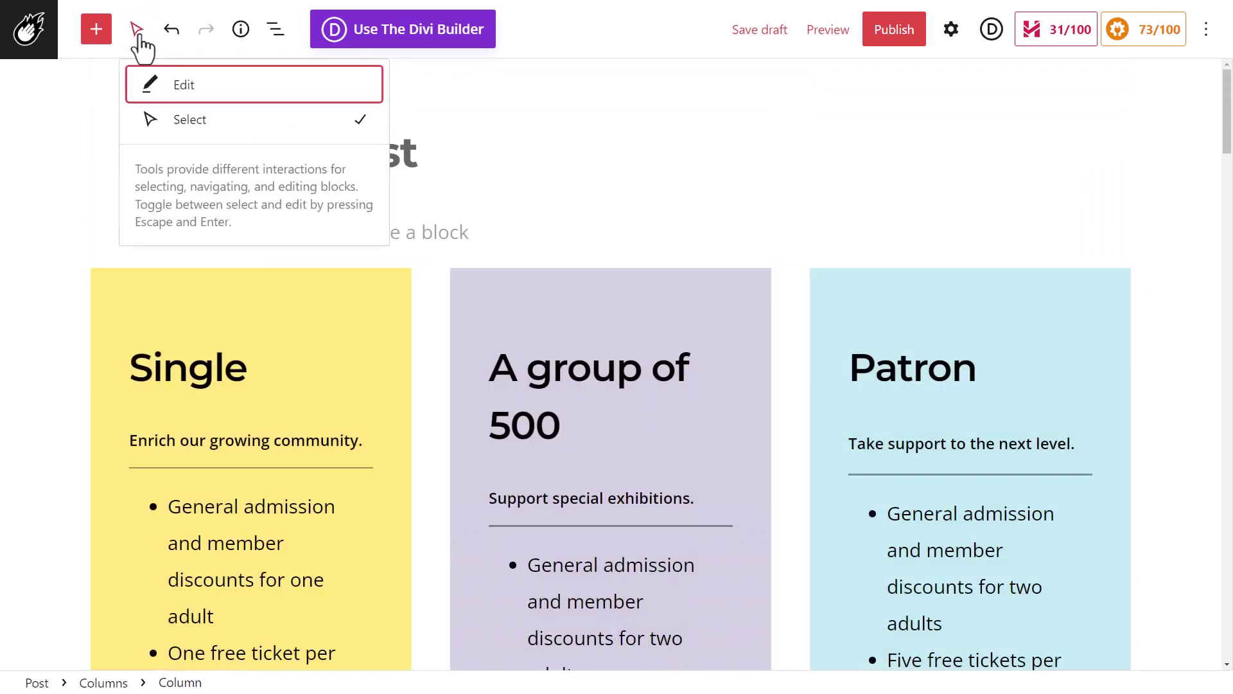
left_click(160, 90)
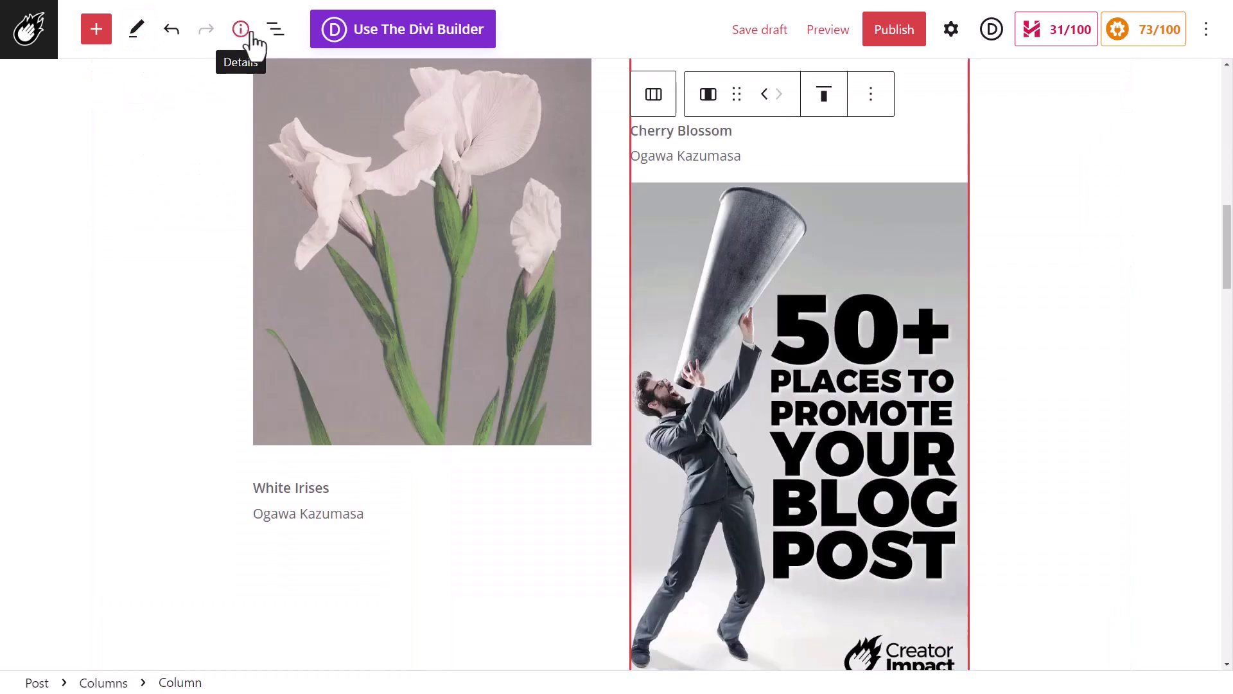
Check the Details word count and outline, jumping to the 'A group of 500' and 'Open Spaces' headings.
left_click(250, 37)
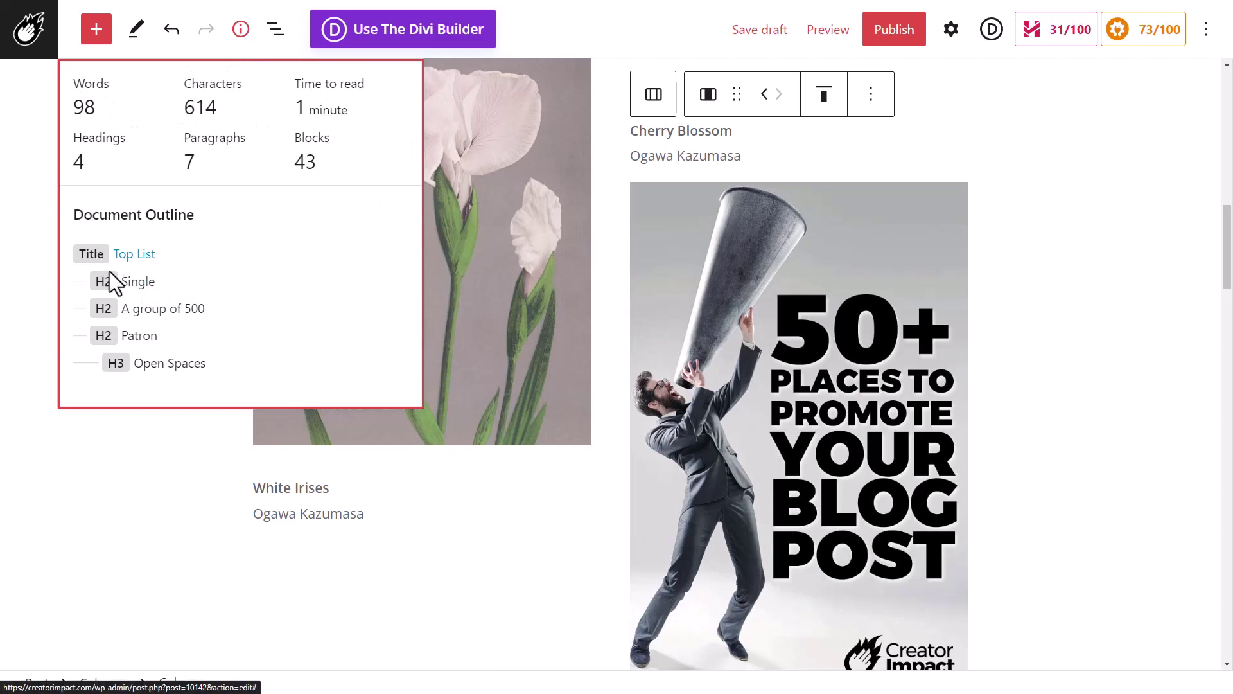
left_click(155, 310)
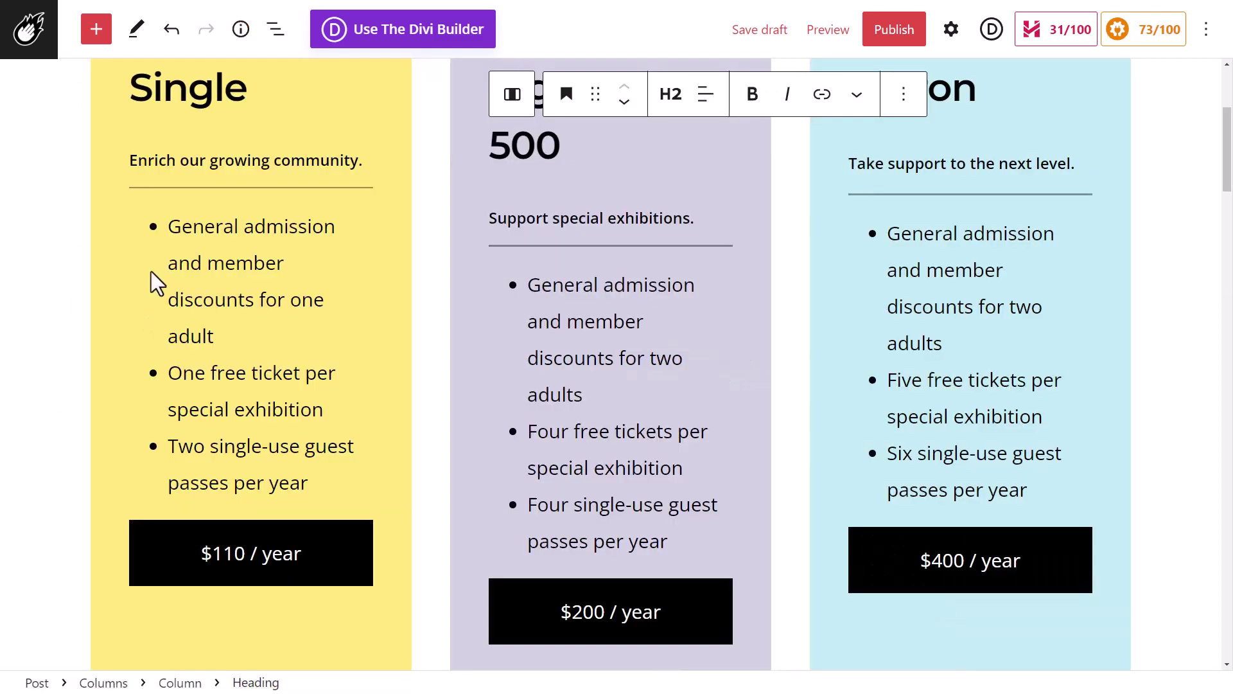
left_click(137, 32)
left_click(239, 31)
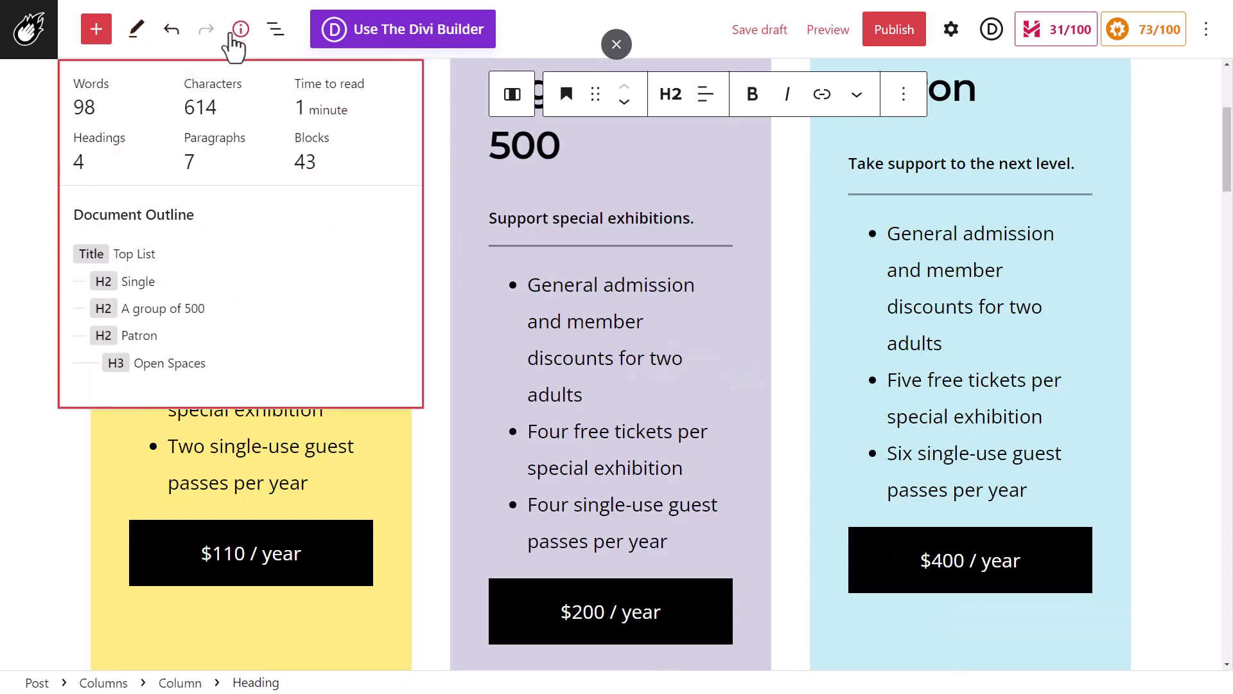
left_click(153, 363)
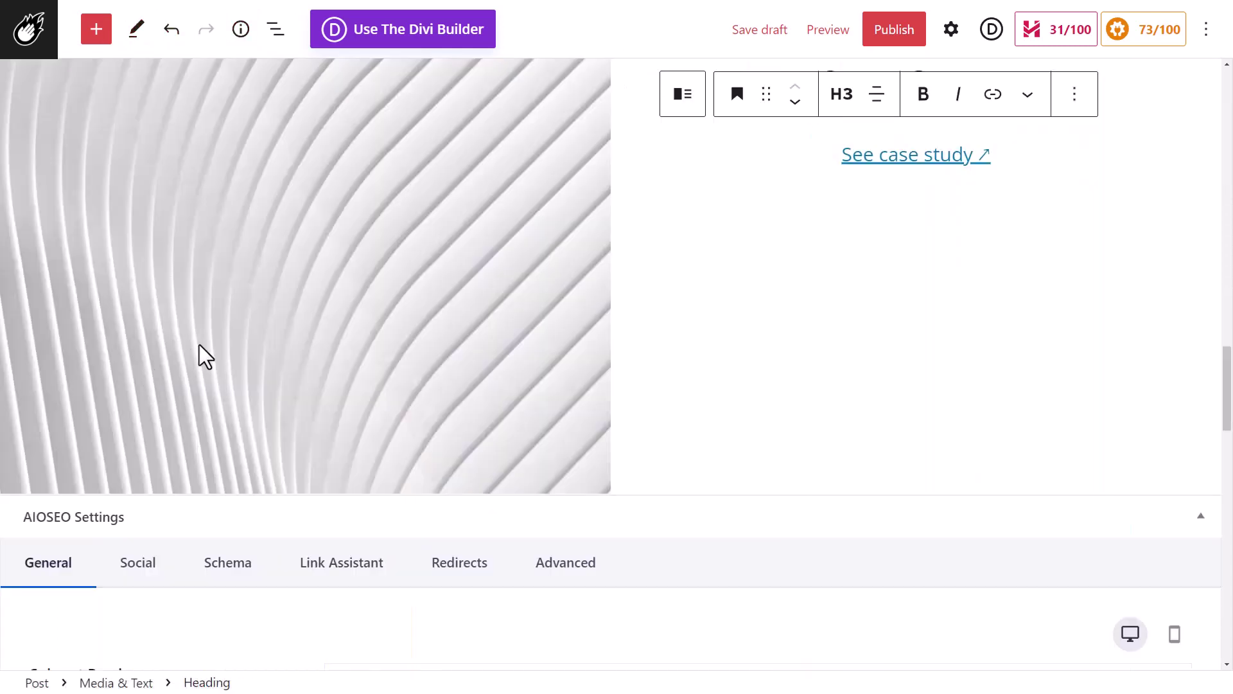
scroll(397, 360, "up", 4)
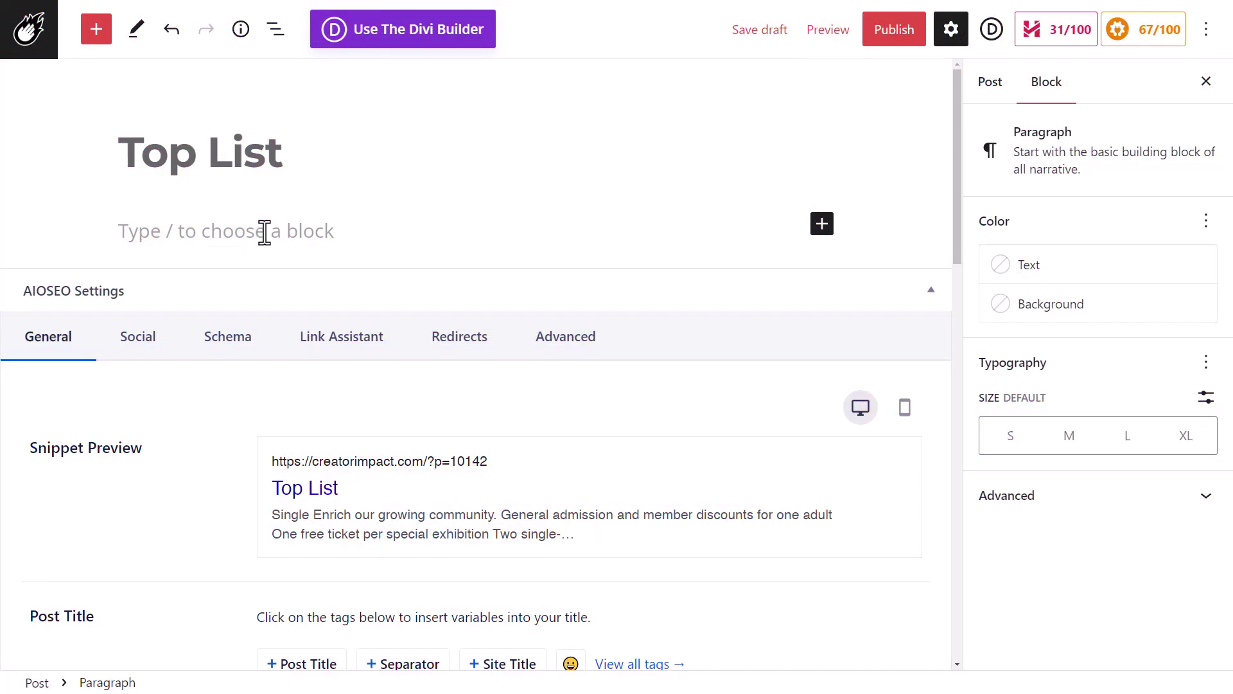
Write Intro, First Item and description paragraphs, converting First Item into a heading.
type("Intro")
key("Return")
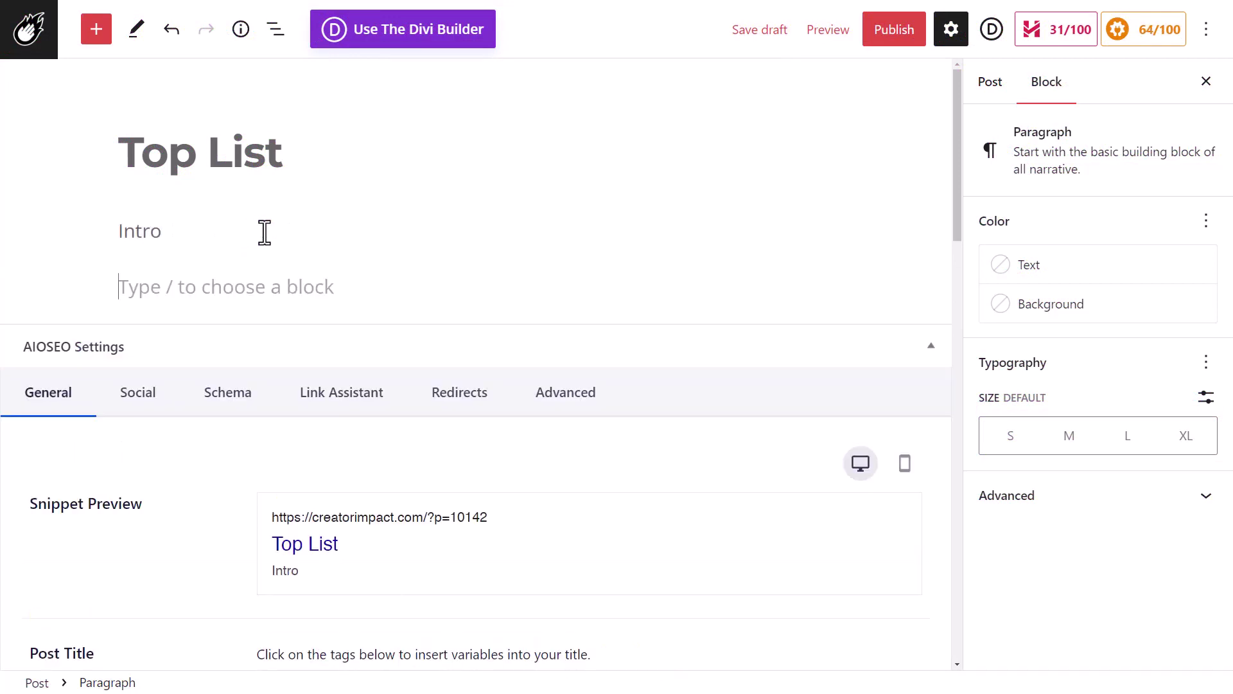
type("First Item")
type("description")
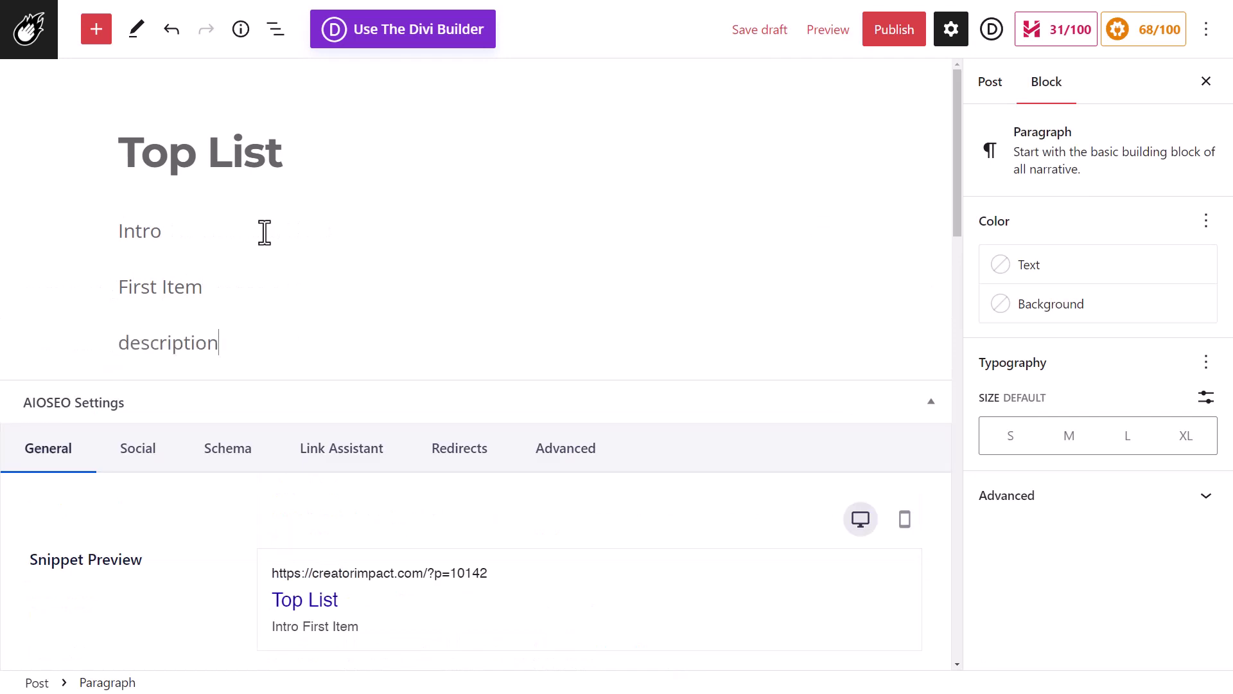
left_click(411, 192)
left_click_drag(199, 289, 121, 286)
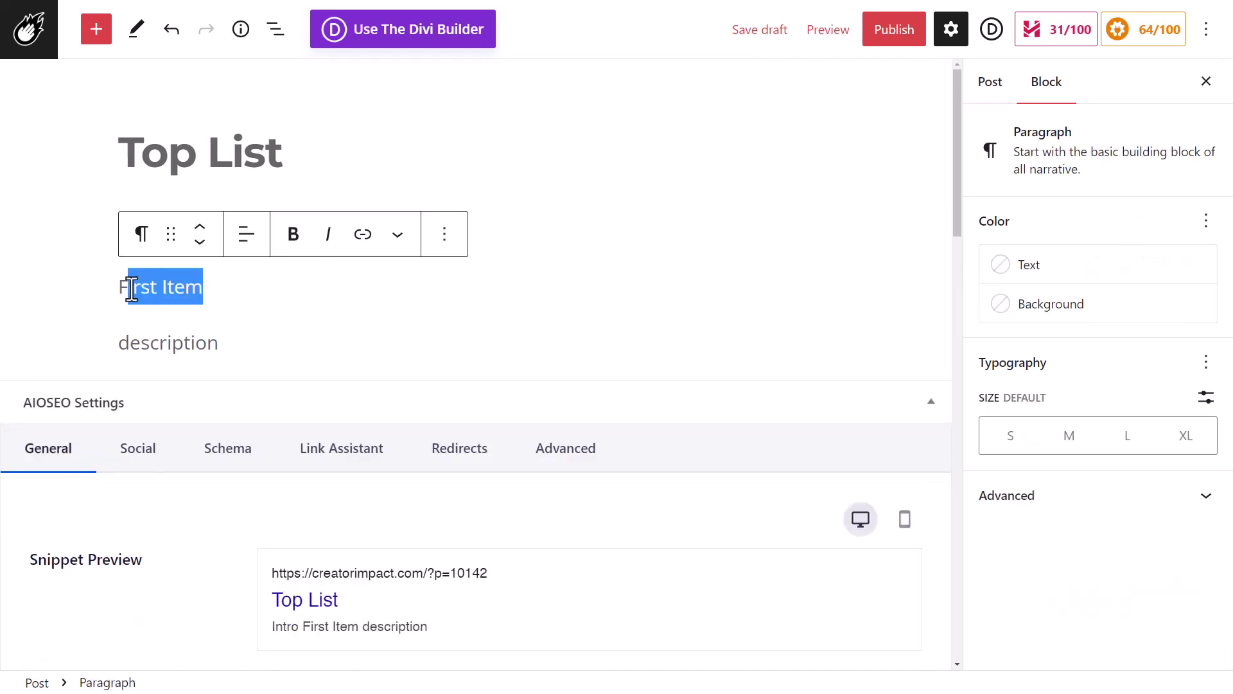
left_click(140, 235)
left_click(193, 327)
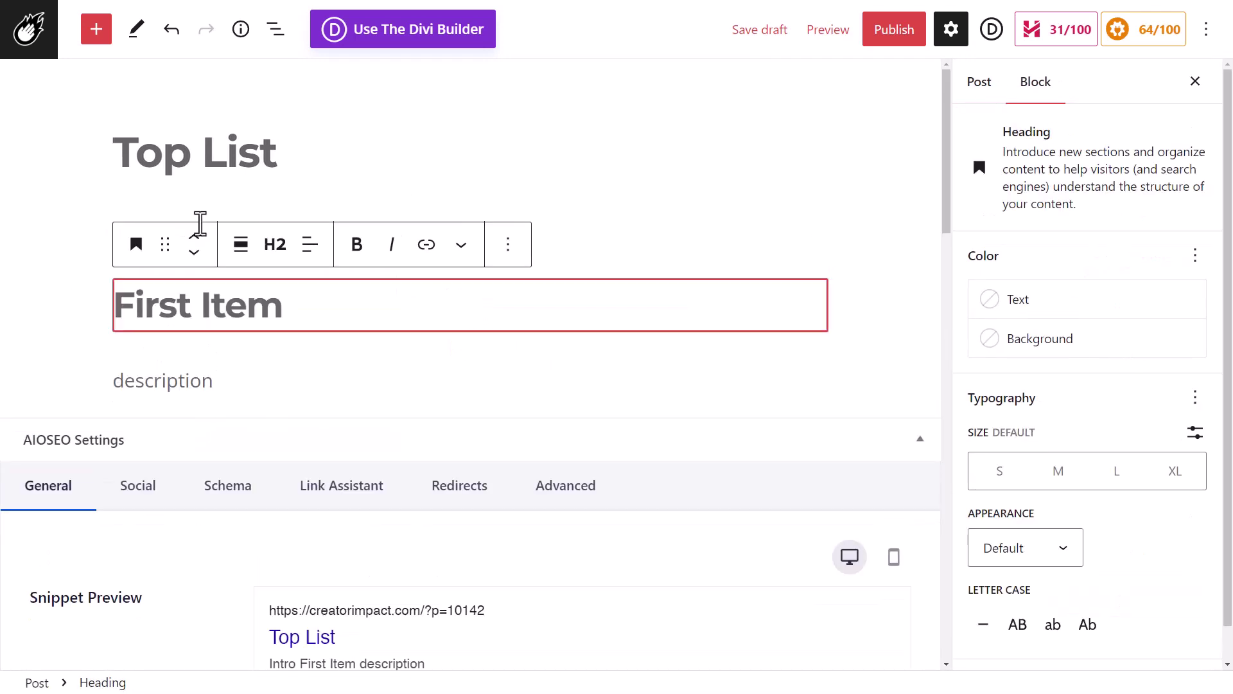
Drop an image below the First Item heading and select heading, image and description together.
key("Return")
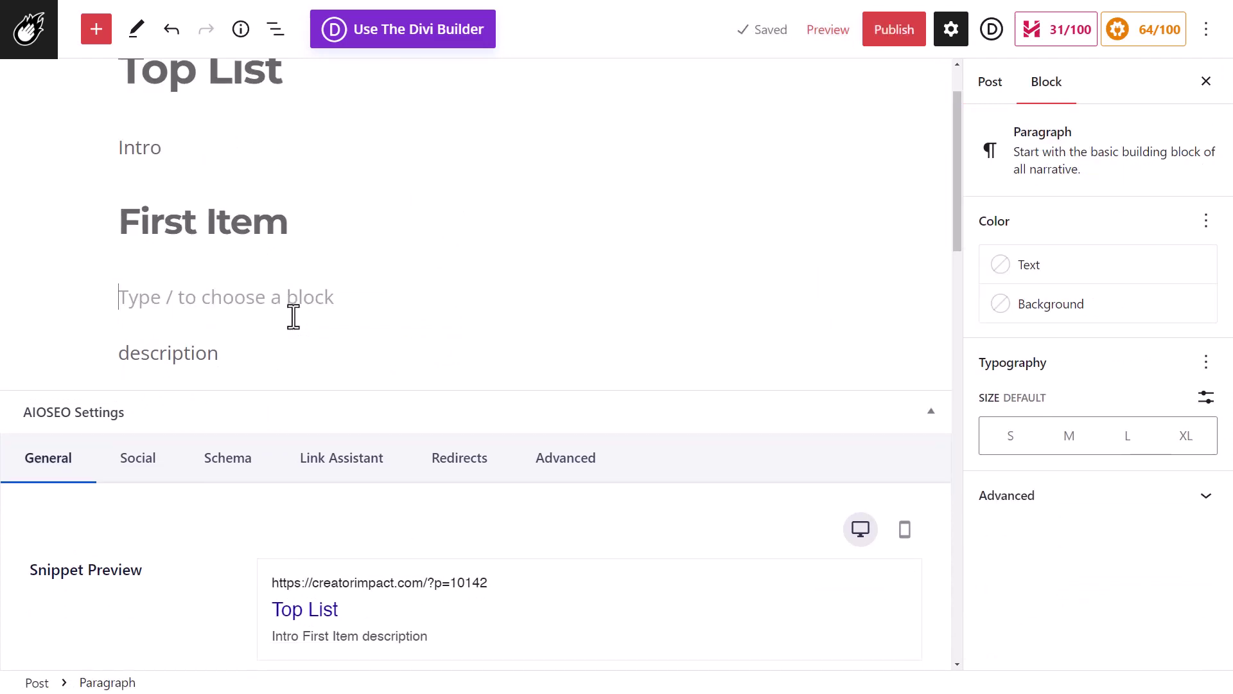
left_click_drag(136, 308, 263, 309)
left_click(277, 229)
left_click(358, 499)
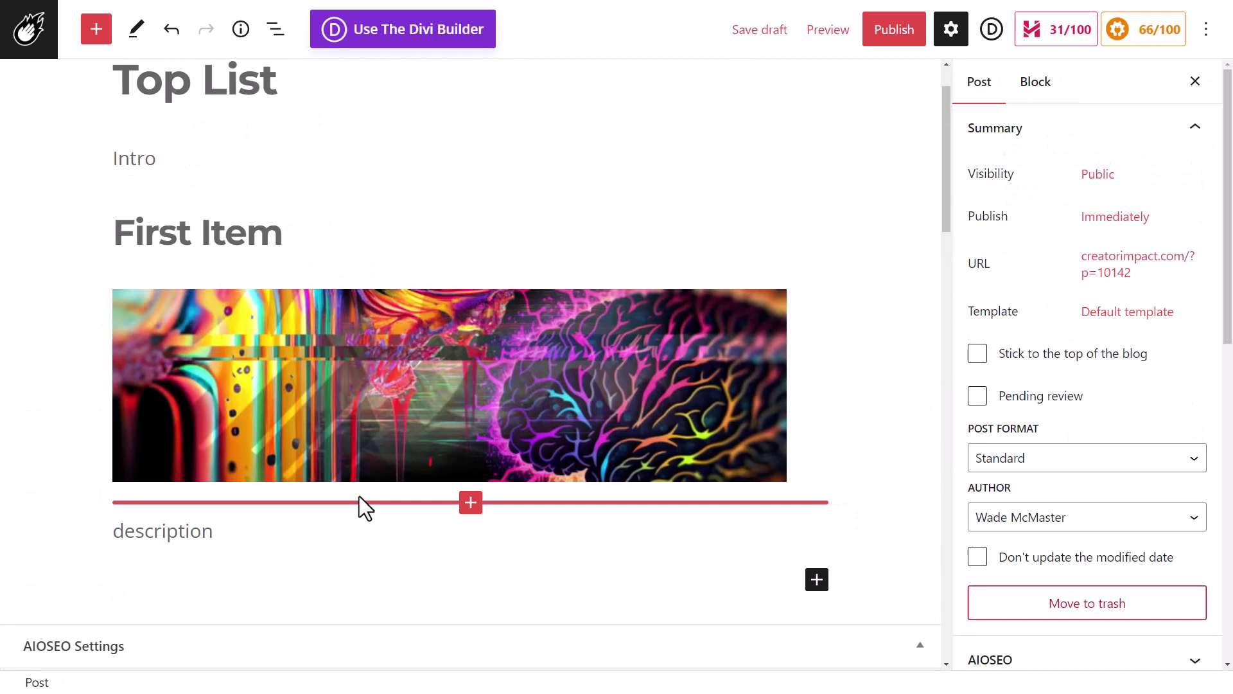
left_click(120, 234)
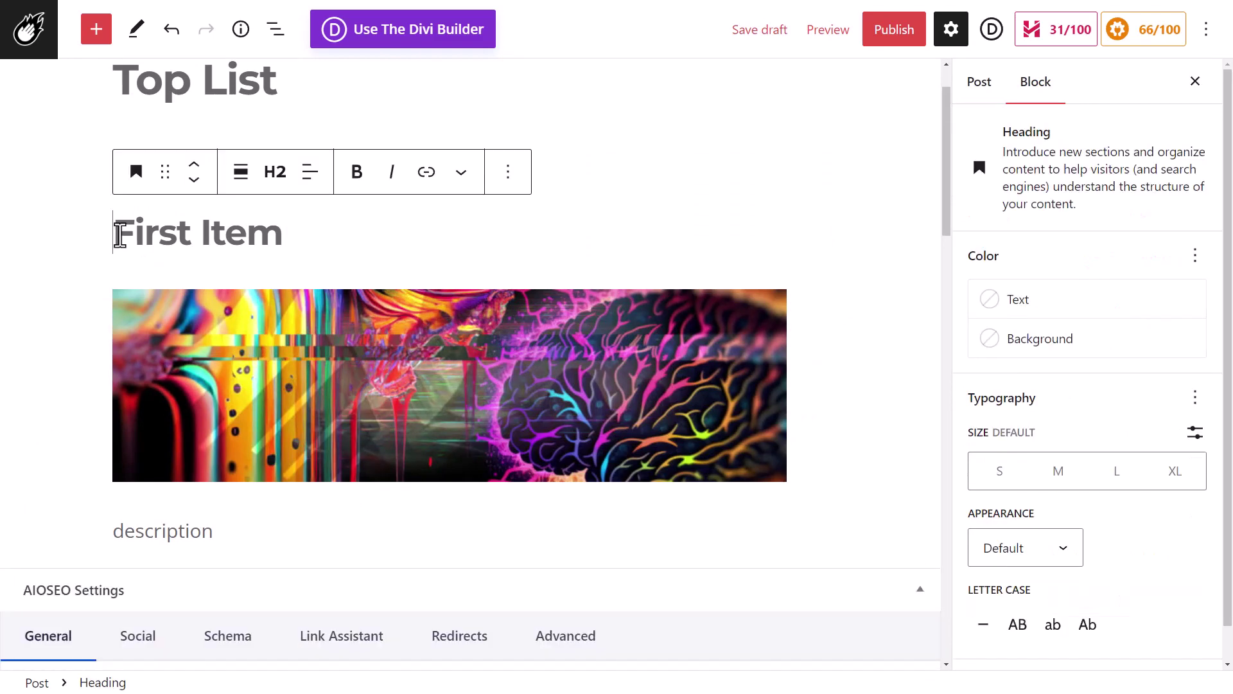
left_click(215, 536, "shift")
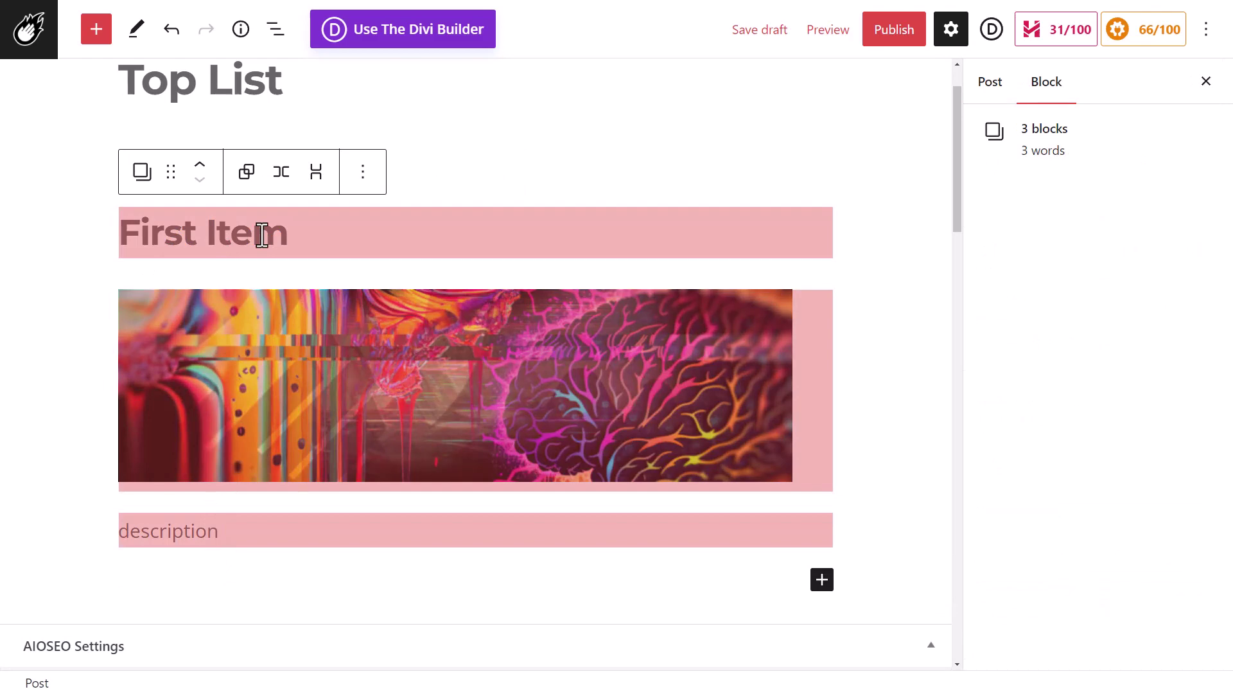
Duplicate the selected First Item heading, image and description group twice.
left_click(362, 172)
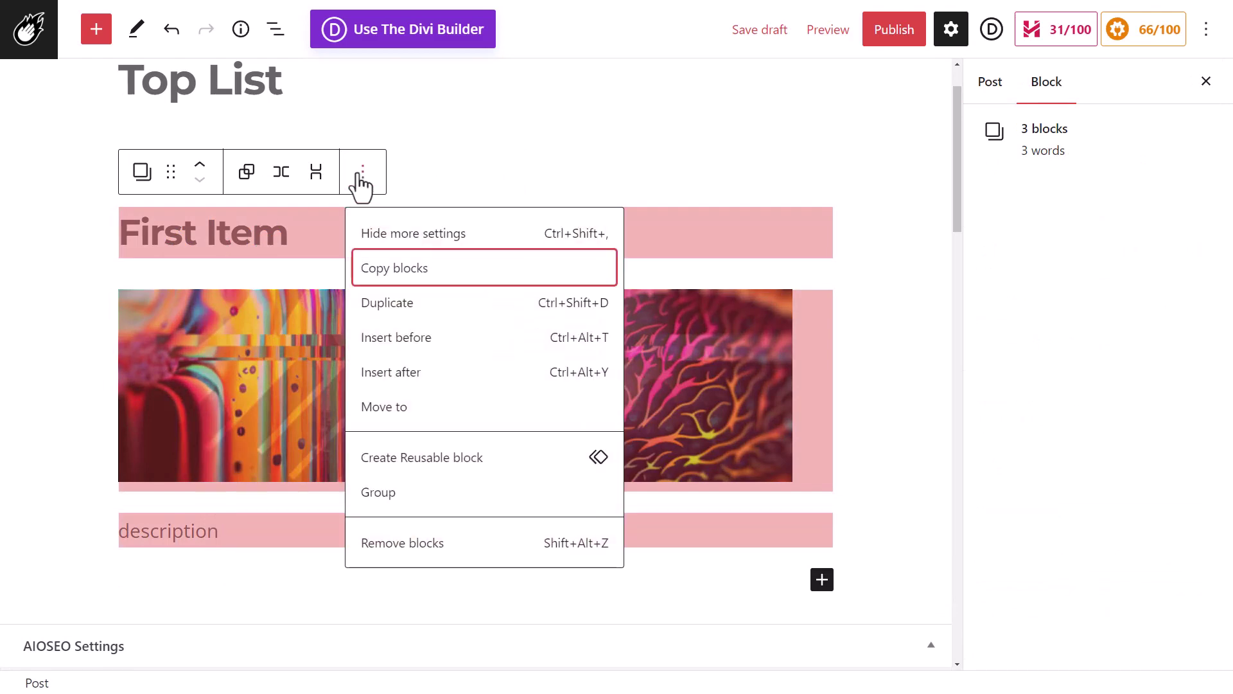
left_click(388, 305)
scroll(383, 399, "down", 5)
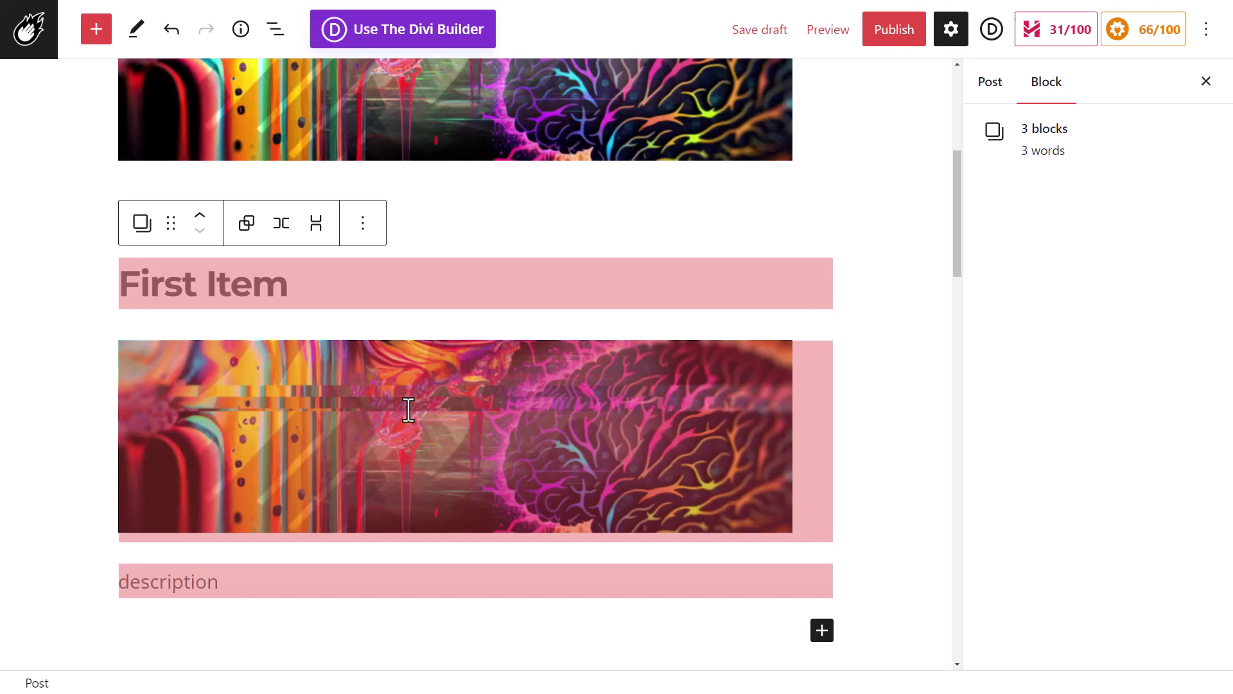
key("ctrl+shift+d")
Duplicate the last item group once more at the end, then place the caret after the final description.
scroll(375, 470, "up", 1)
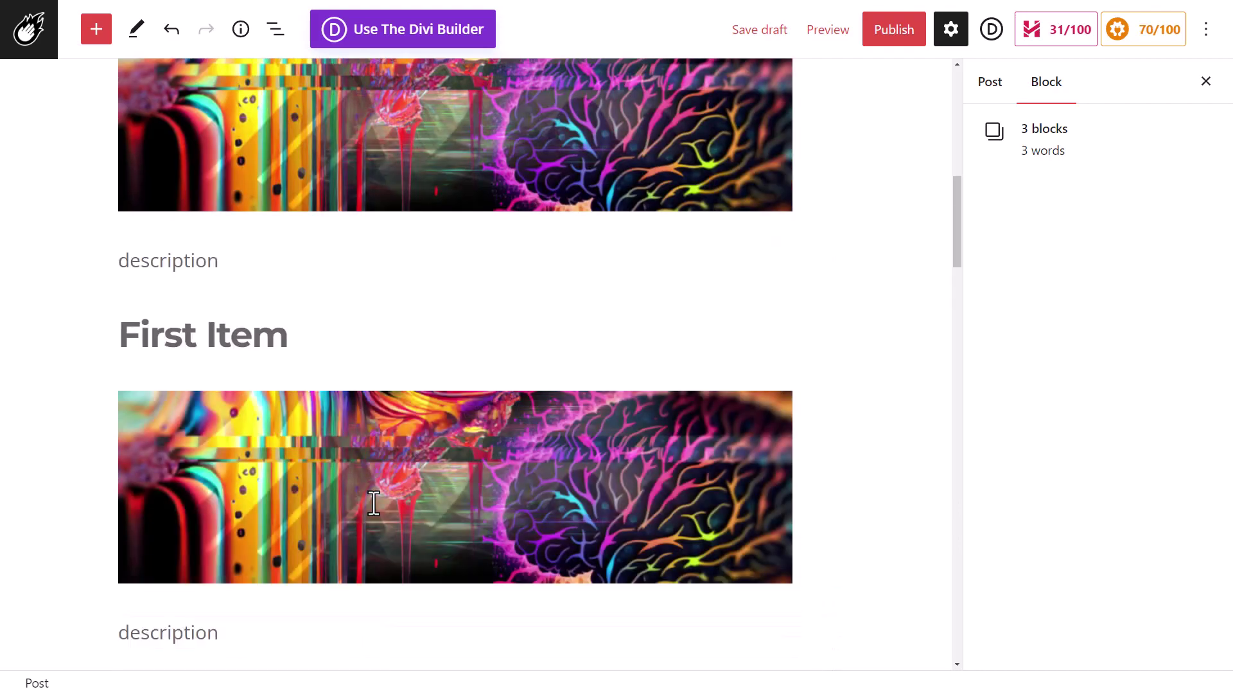
scroll(374, 503, "up", 5)
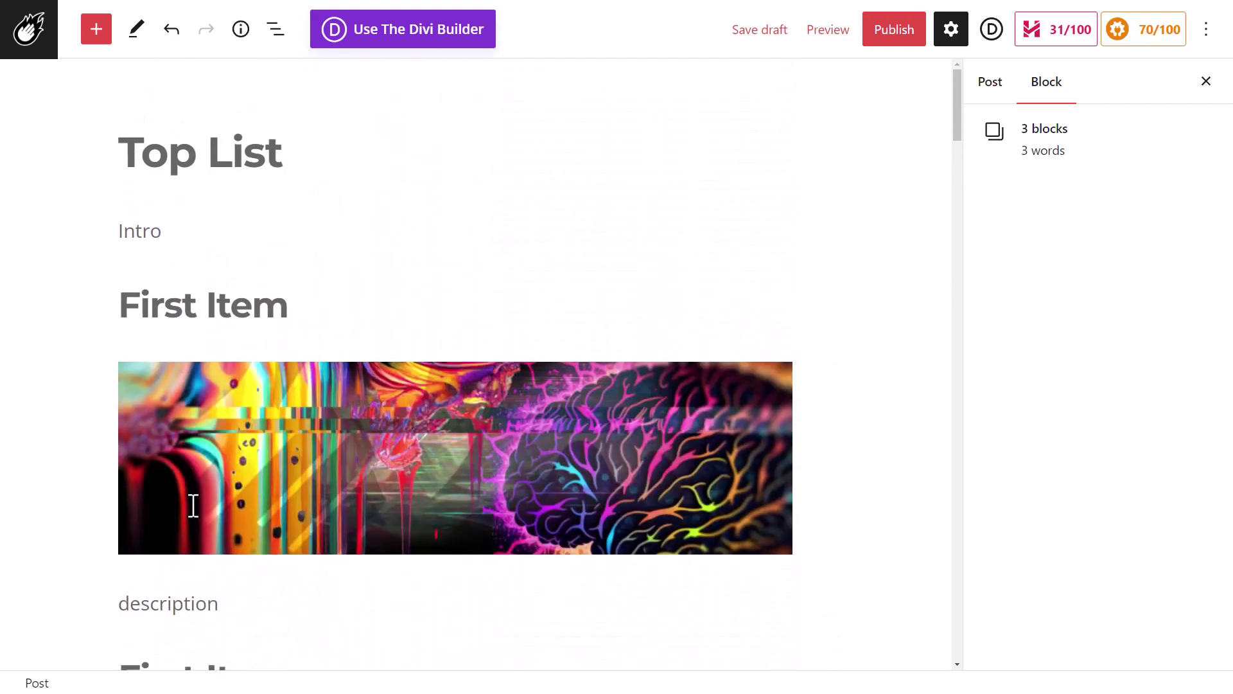
scroll(193, 503, "down", 6)
scroll(224, 445, "down", 1)
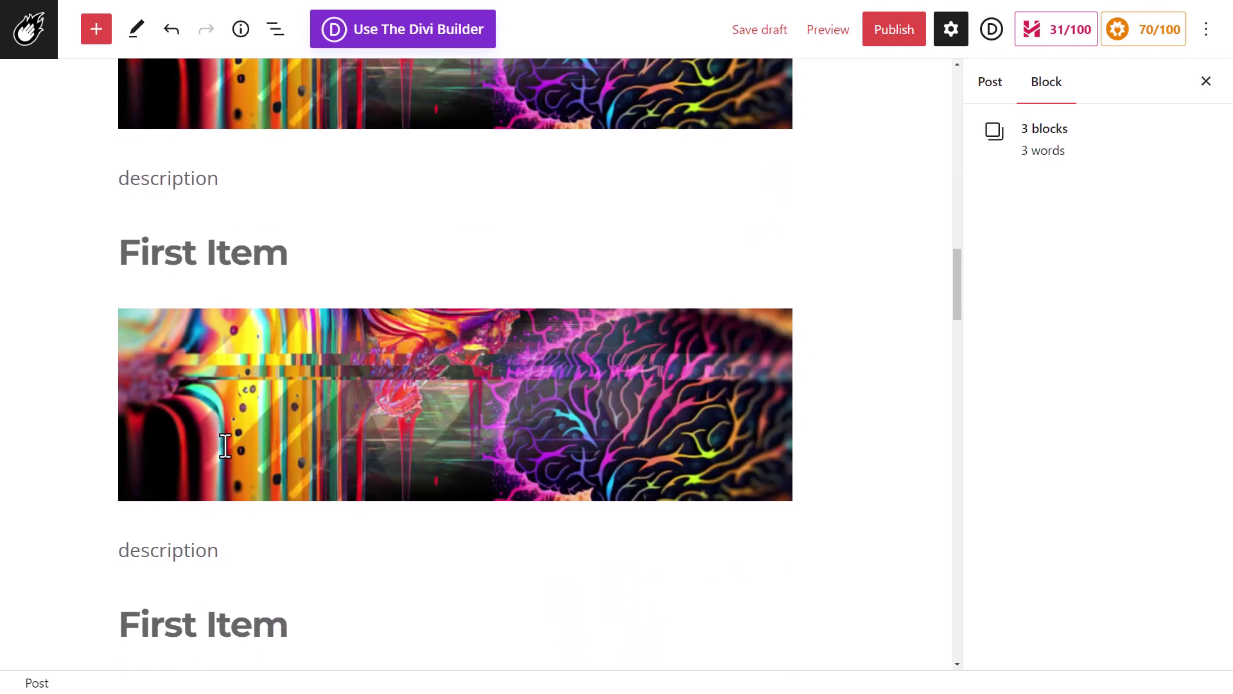
scroll(226, 446, "down", 6)
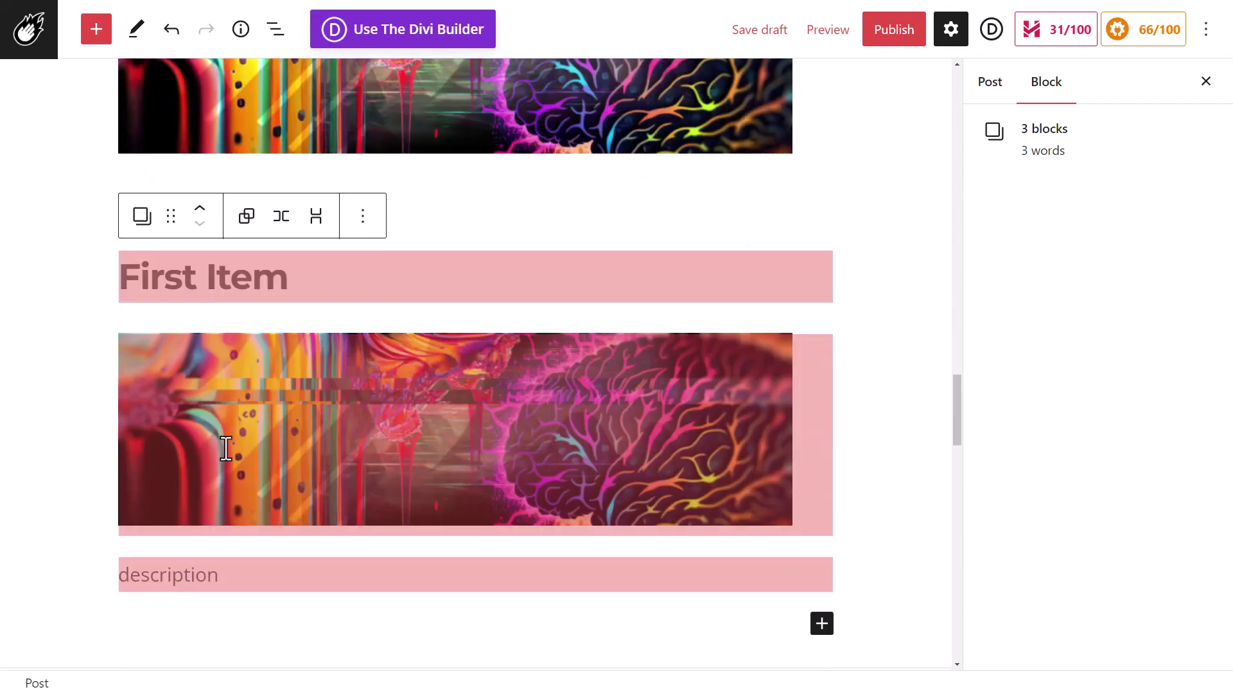
key("ctrl+shift+d")
scroll(333, 440, "down", 8)
left_click(333, 441)
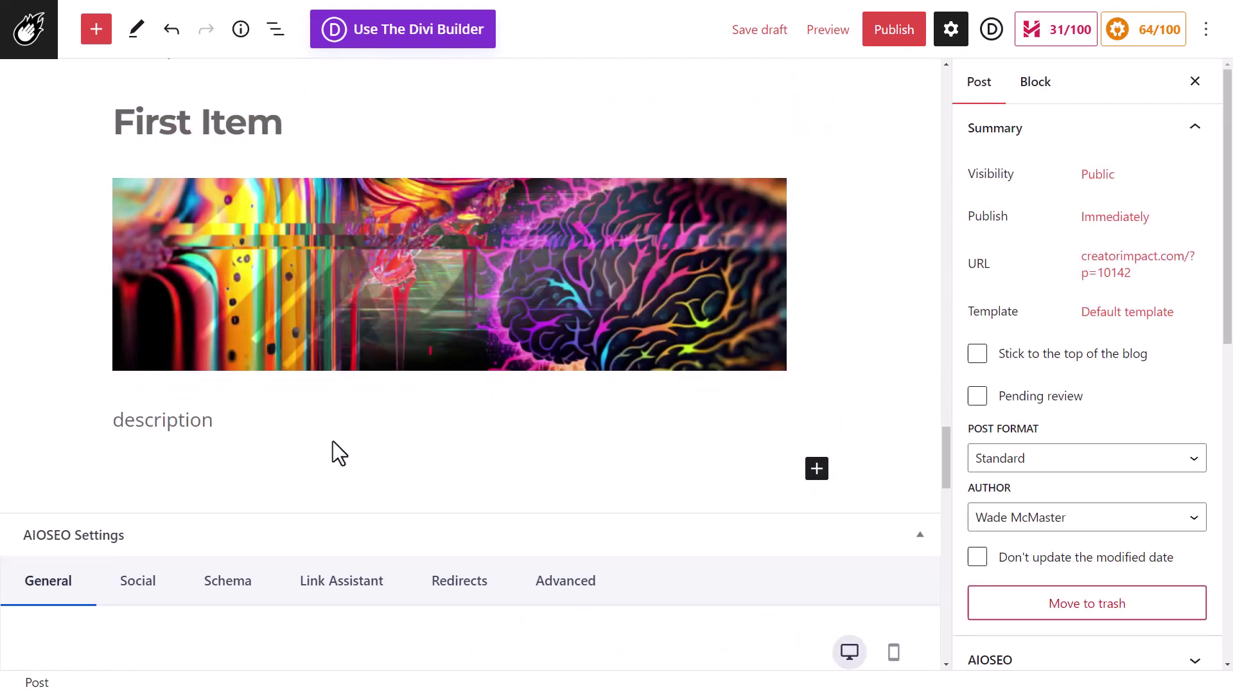
left_click(296, 421)
Add a Conclusion paragraph after the last description and convert it to a heading.
key("Return")
type("Conclusion")
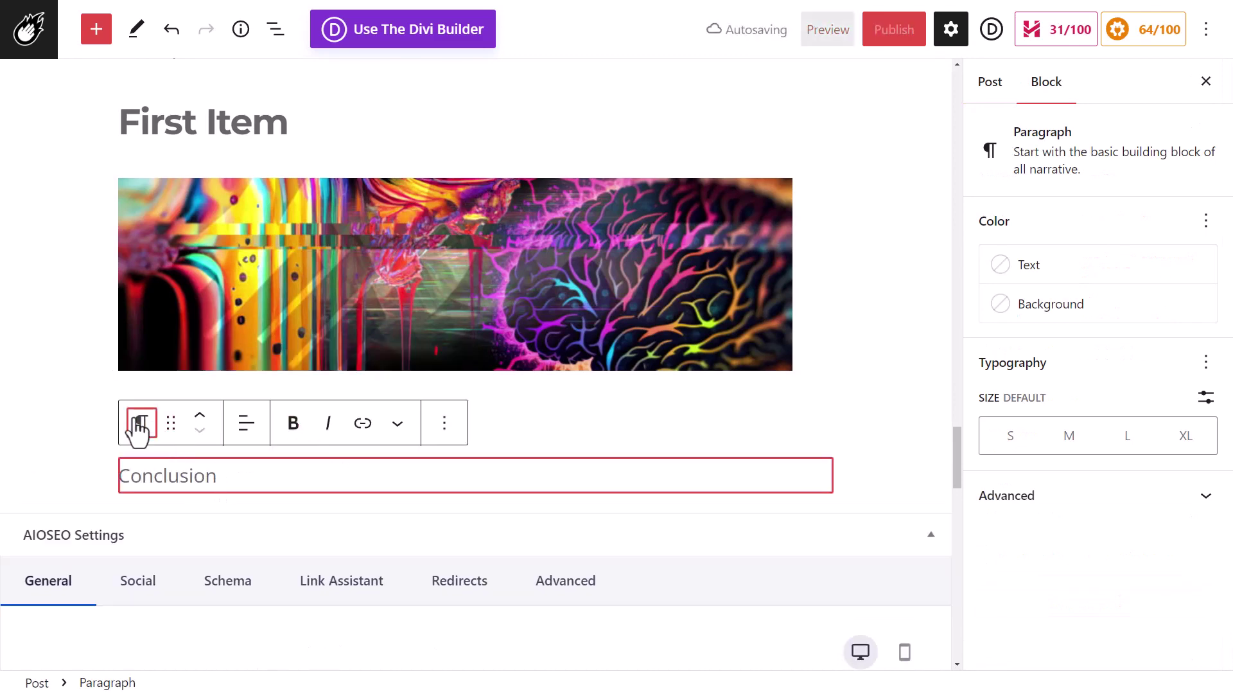
left_click(138, 424)
left_click(226, 176)
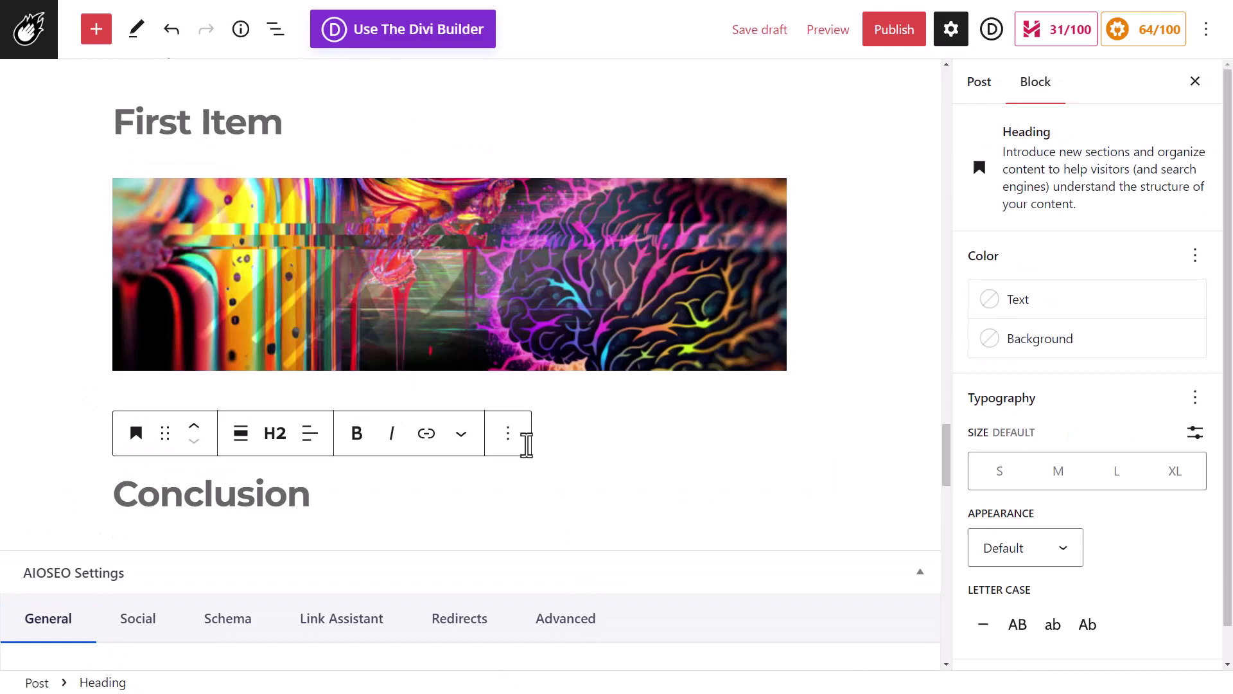
Review the post from Intro down through the item headings and brain-collage images.
scroll(527, 443, "up", 15)
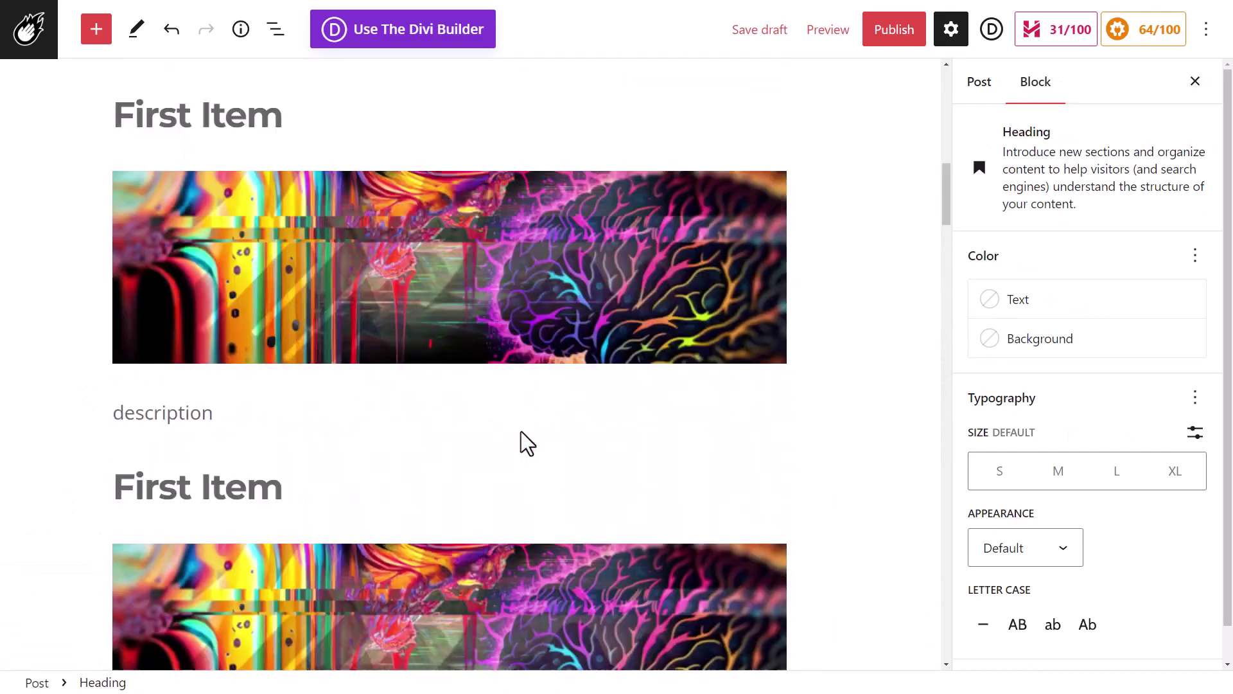
scroll(527, 443, "up", 5)
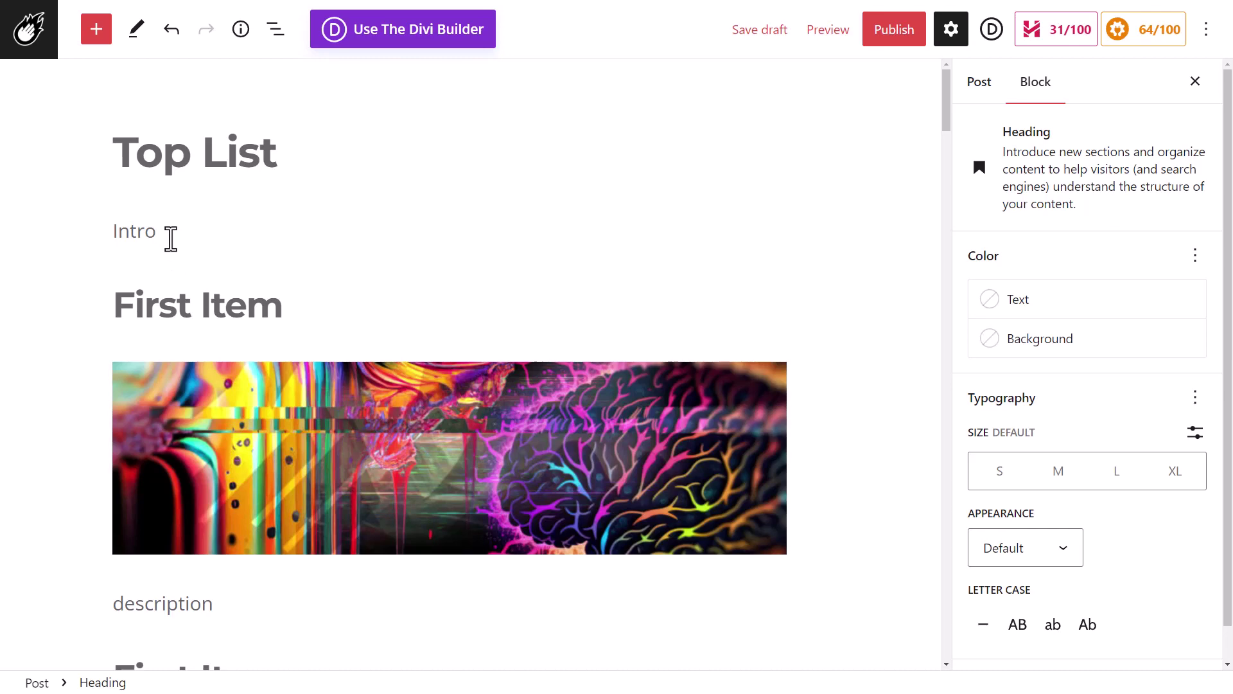
left_click(138, 232)
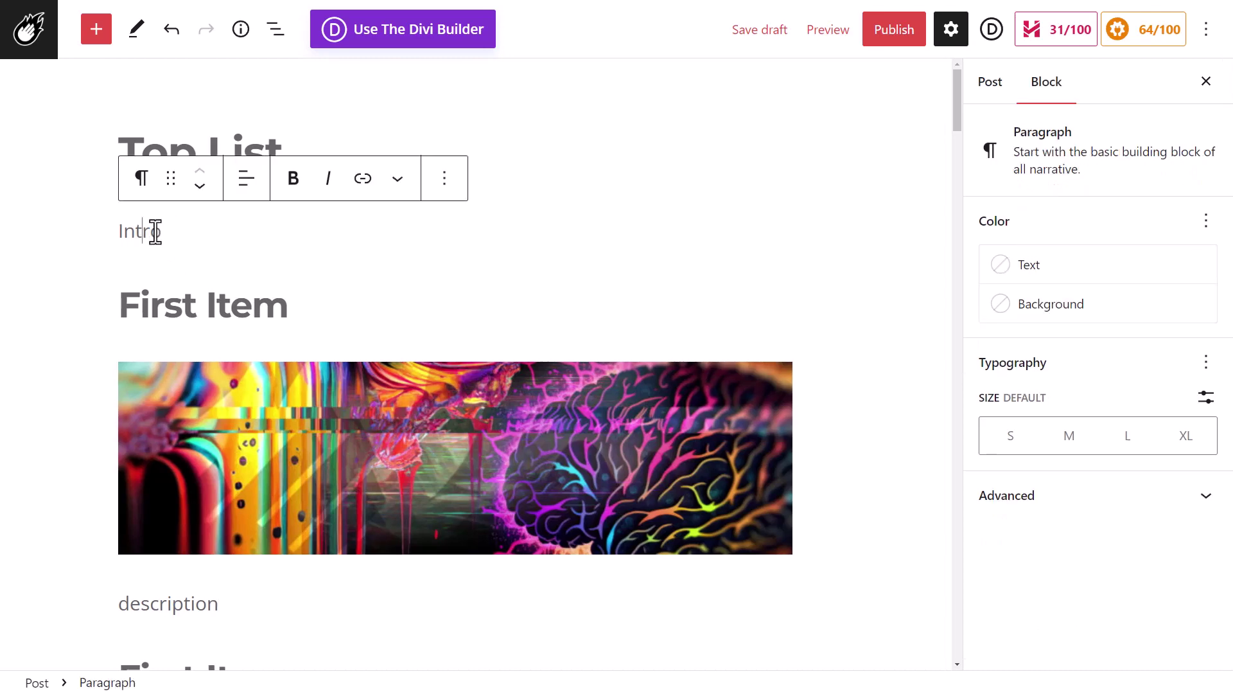
scroll(170, 321, "down", 3)
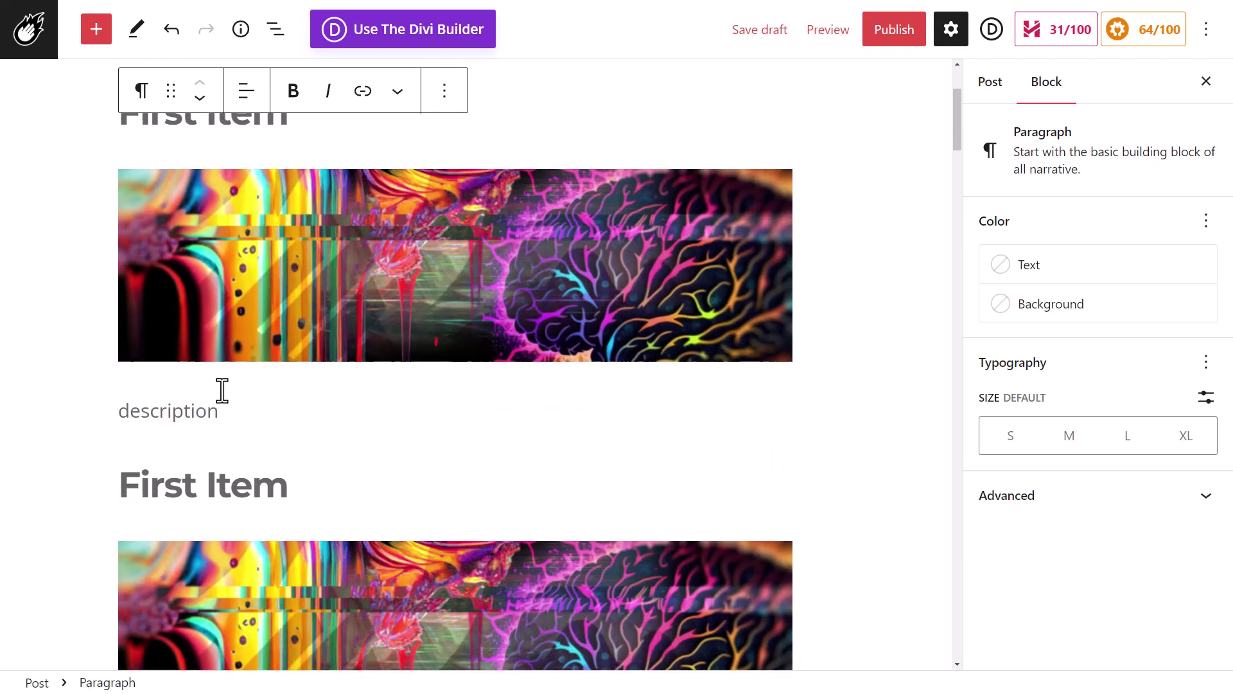
scroll(246, 375, "down", 10)
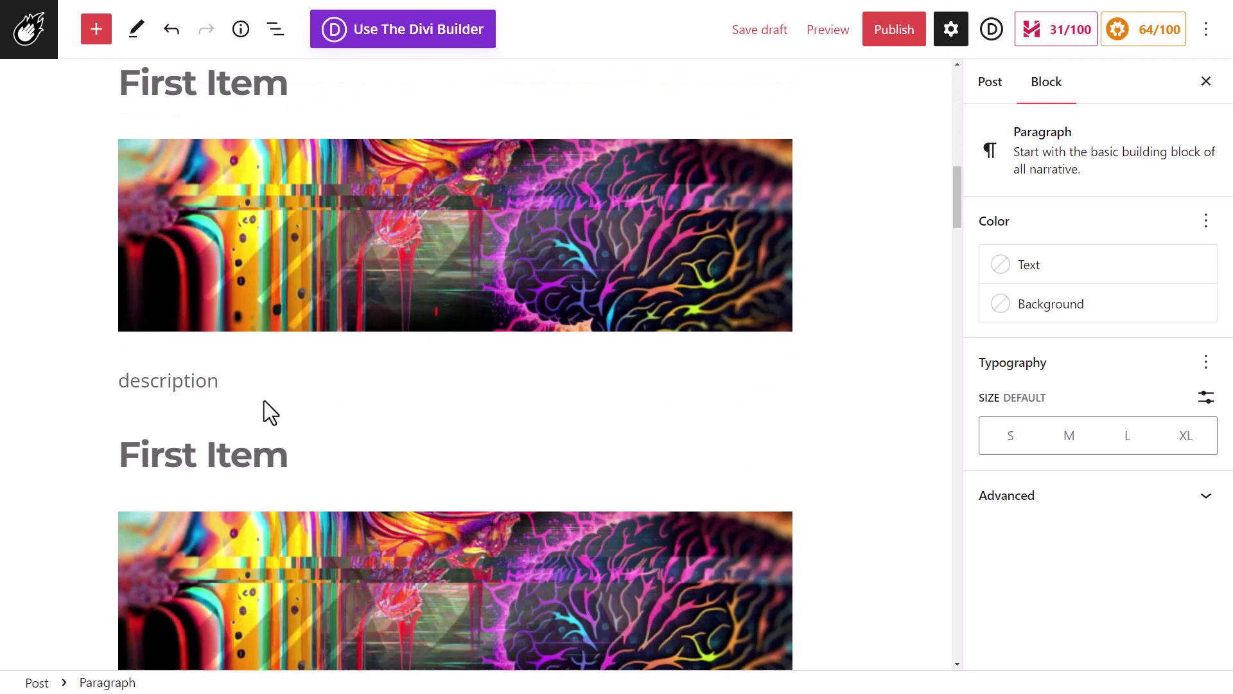
scroll(265, 402, "down", 3)
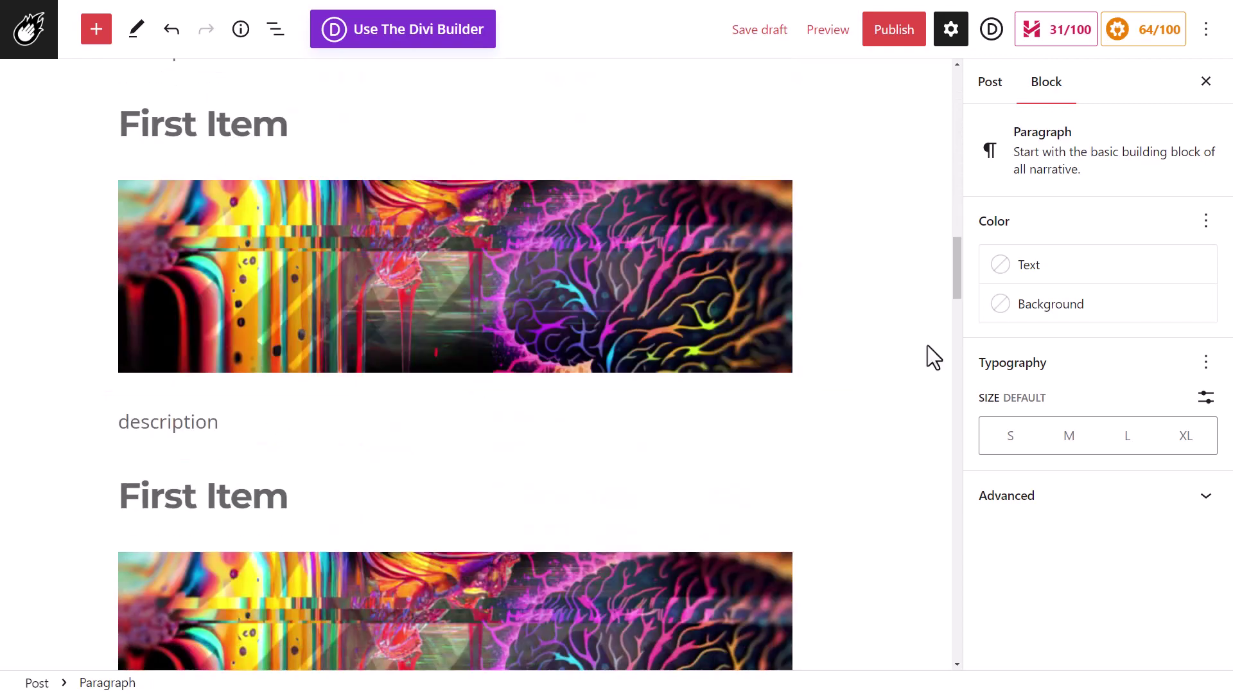
left_click_drag(961, 276, 946, 162)
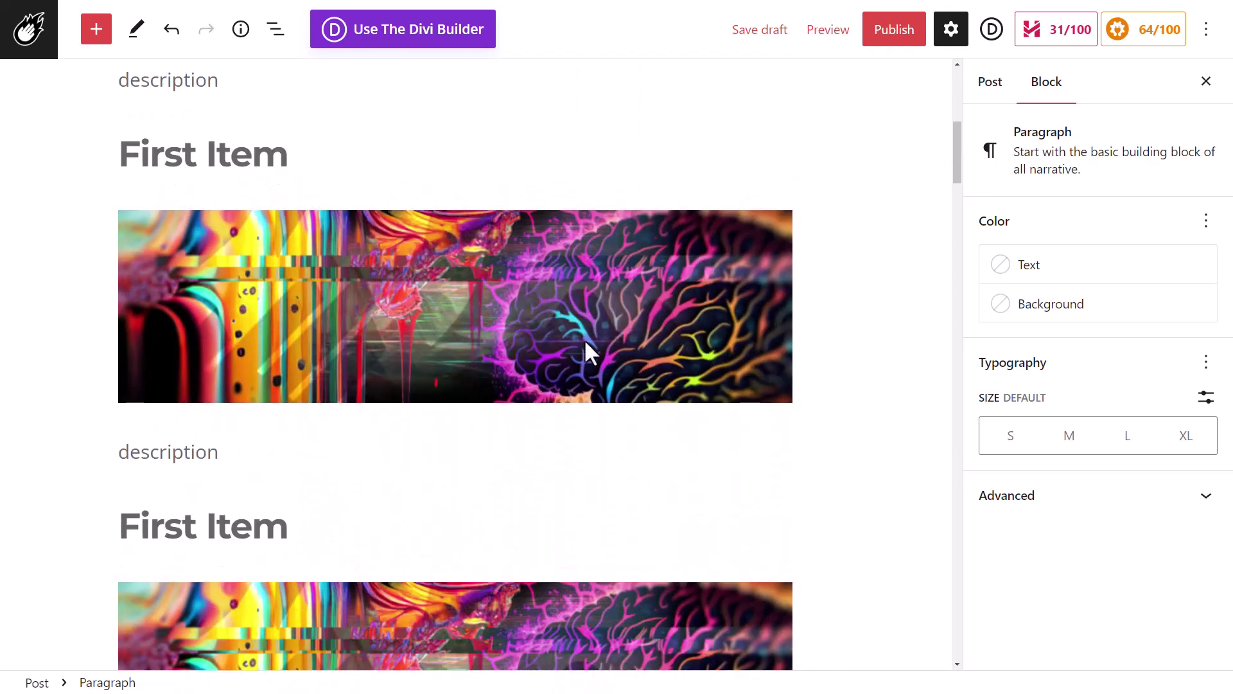
left_click(518, 353)
scroll(546, 325, "down", 2)
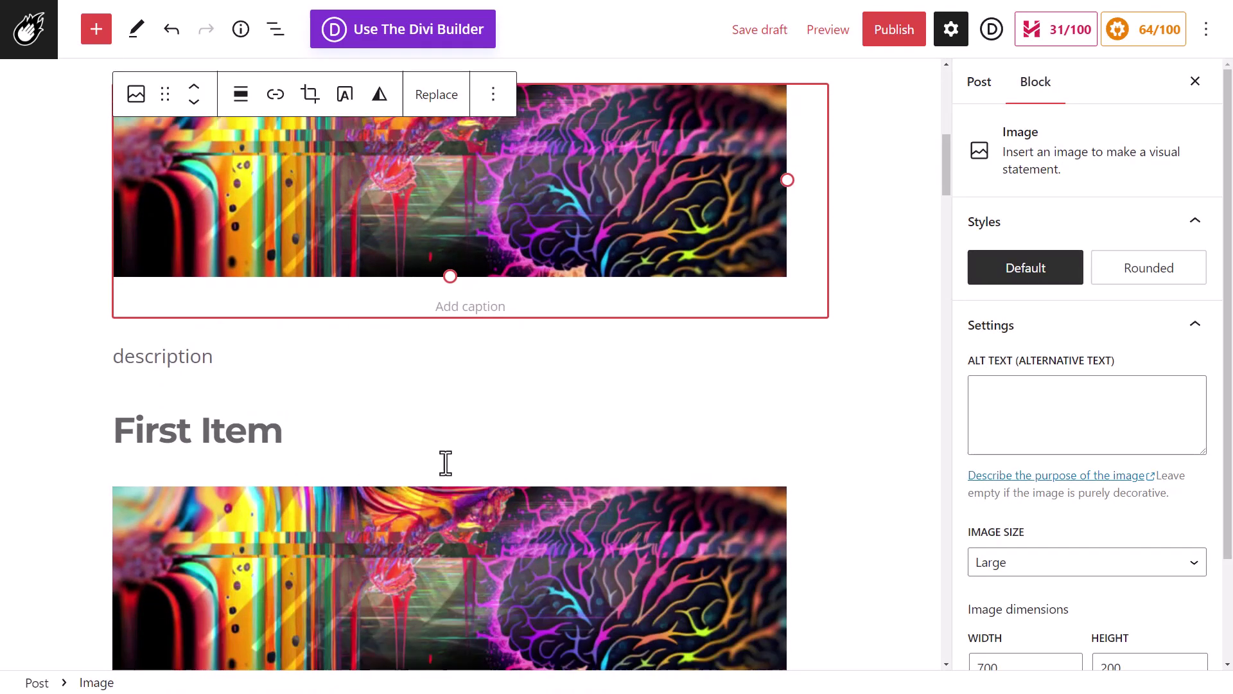
left_click(134, 385)
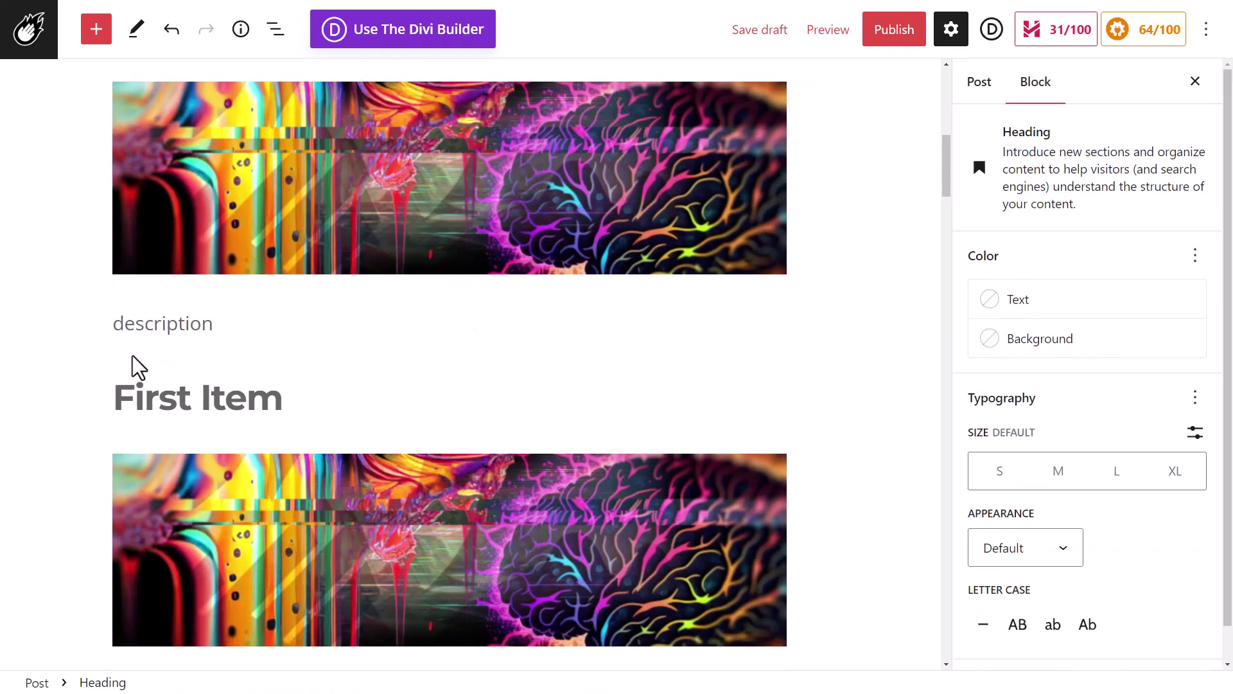
left_click(99, 320)
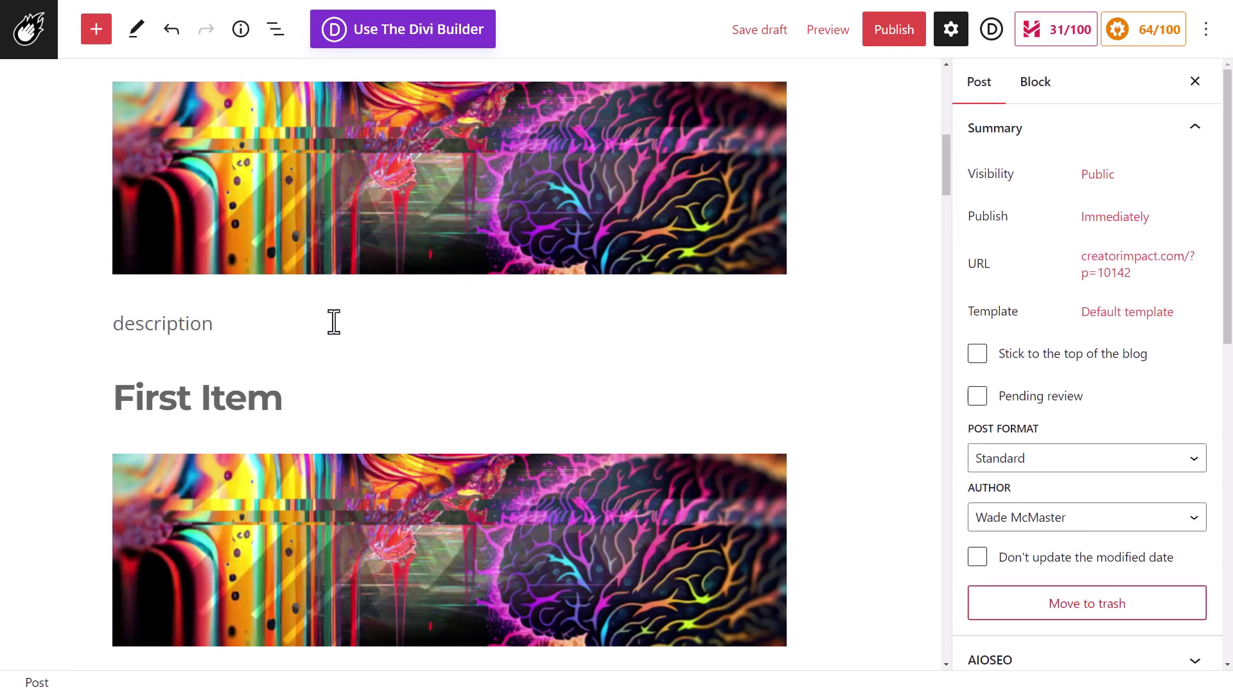
scroll(319, 562, "up", 4)
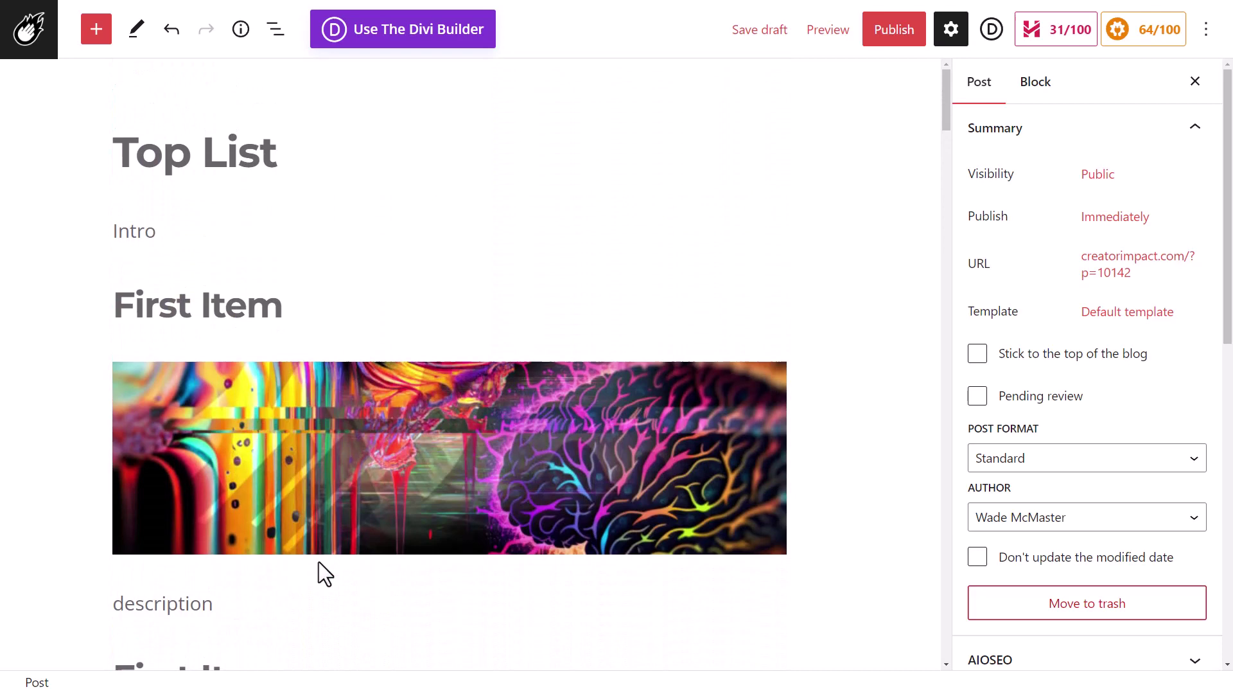
Use List View to reach the first item heading and retype the headings as sport names such as Baseball.
left_click(276, 30)
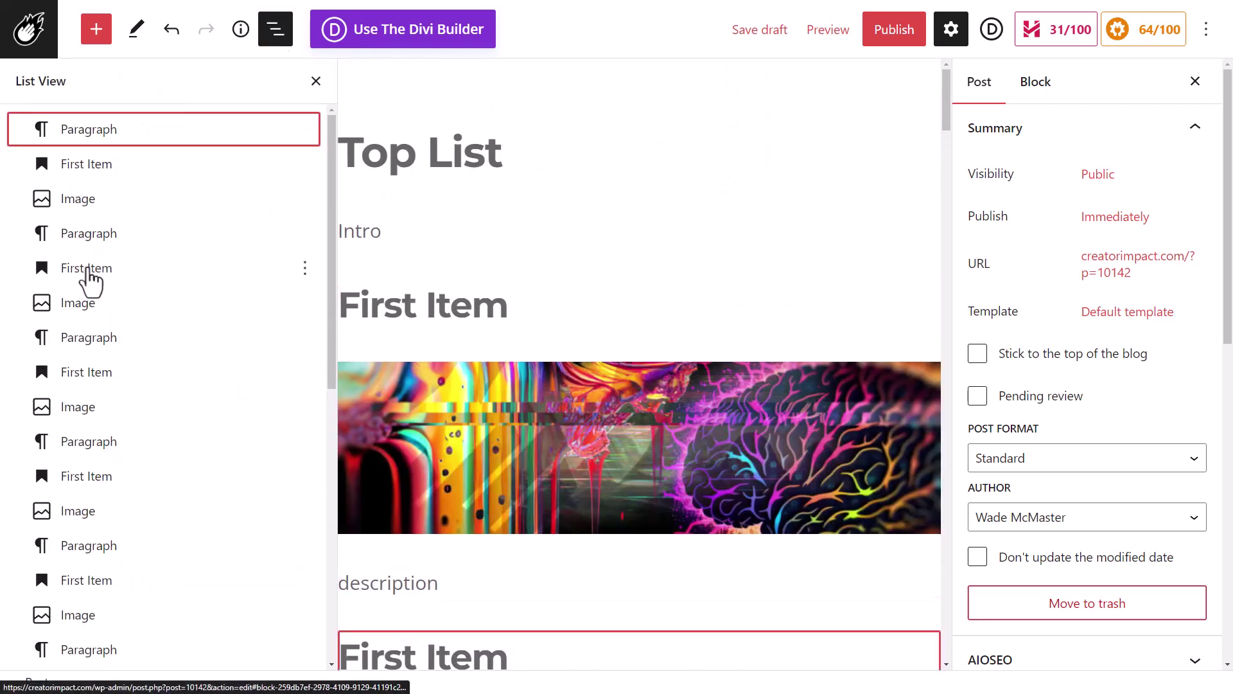
left_click(691, 239)
scroll(642, 254, "down", 1)
left_click(598, 257)
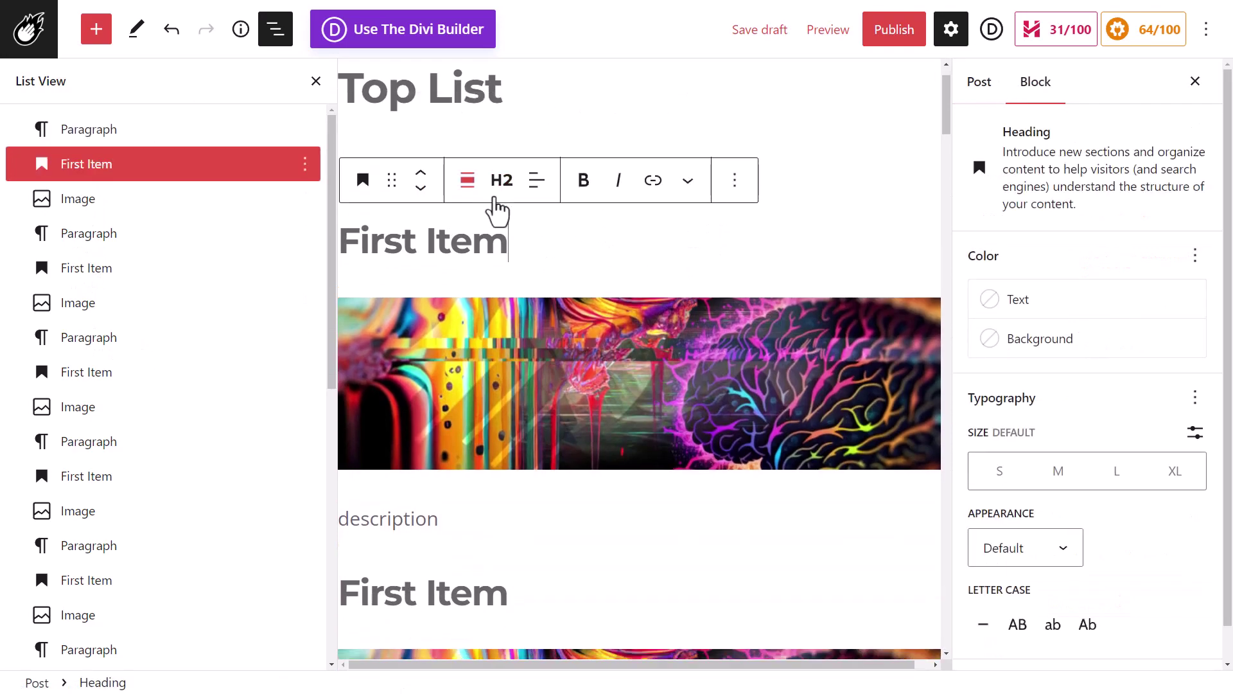
left_click(316, 81)
left_click_drag(280, 611, 169, 611)
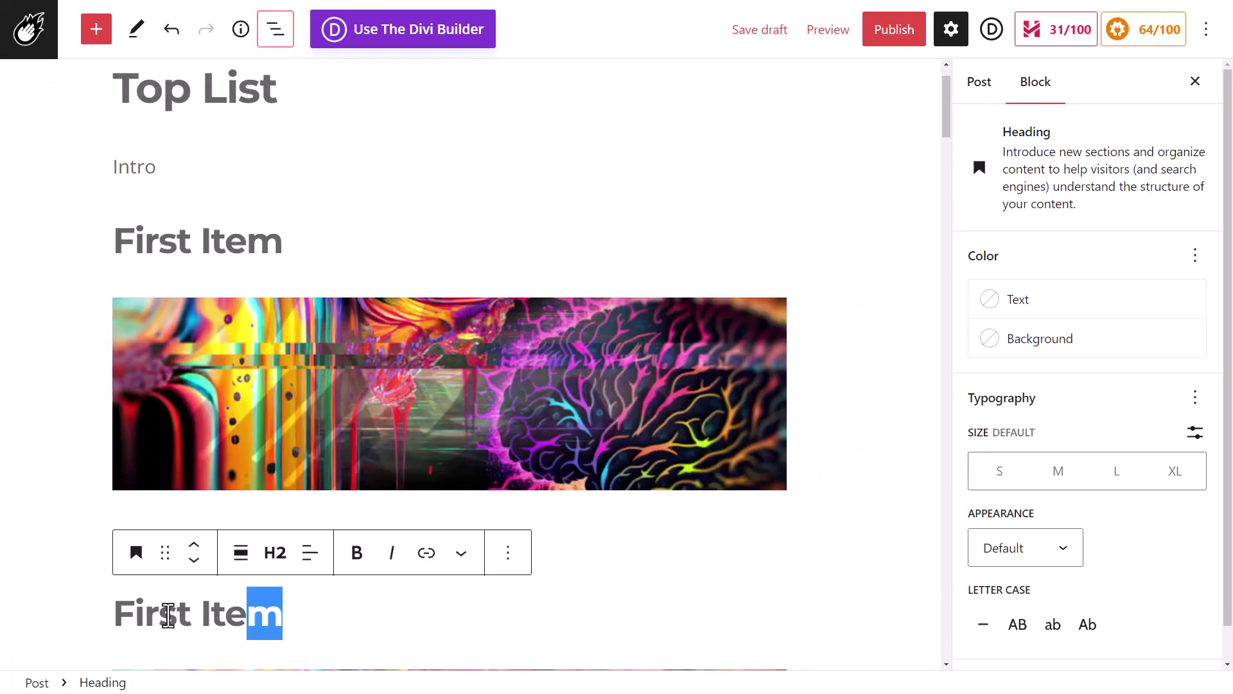
type("Baseball")
scroll(262, 289, "down", 8)
left_click_drag(282, 342, 121, 345)
scroll(225, 463, "up", 10)
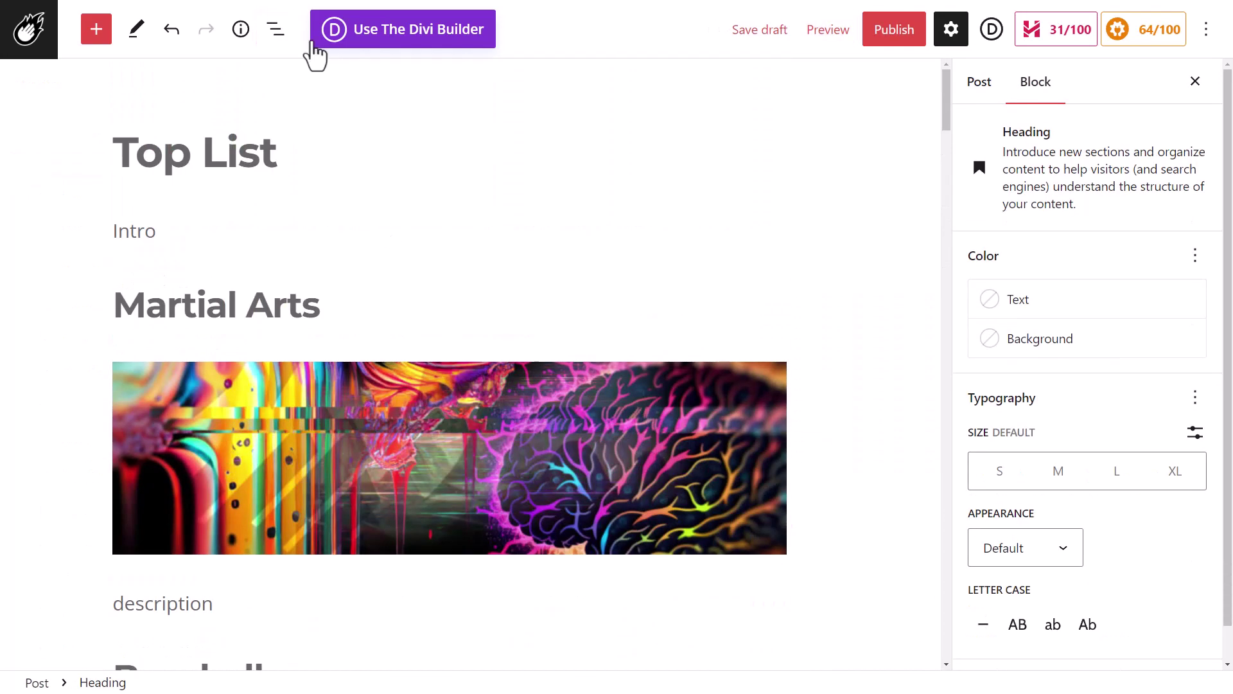
Review the renamed sport headings in List View, deselect Wrestling, and close the outline.
left_click(275, 31)
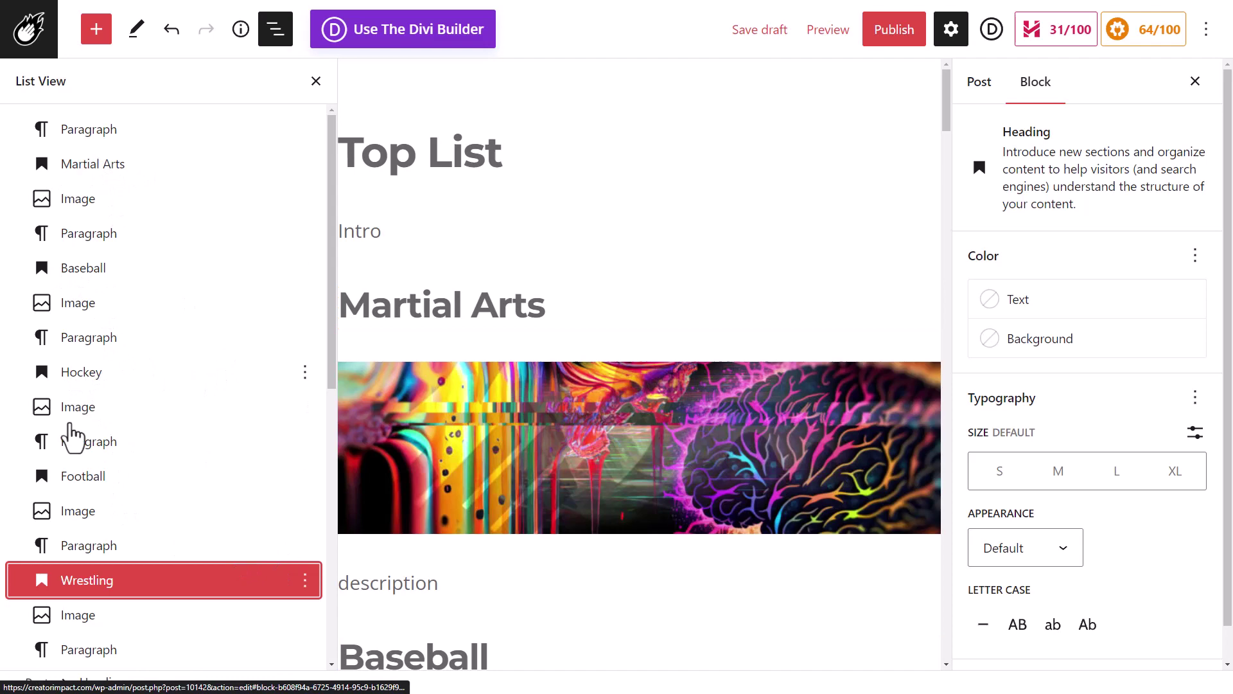
scroll(234, 479, "down", 6)
scroll(234, 480, "up", 4)
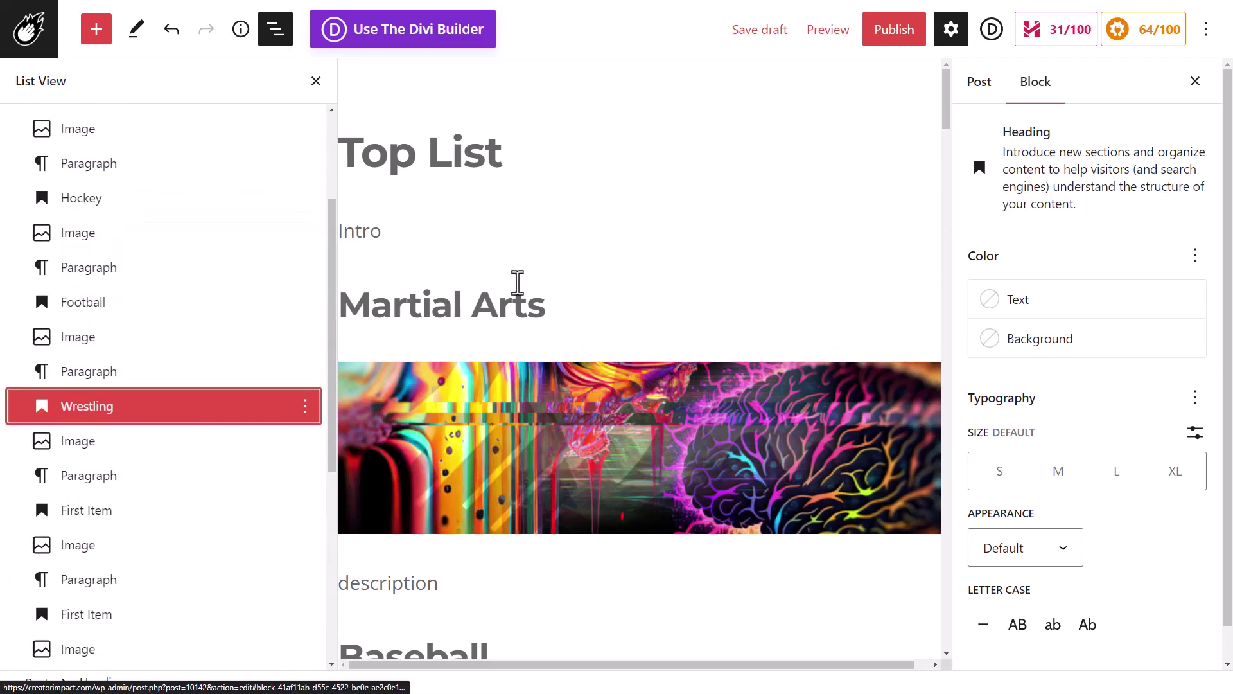
left_click(584, 158)
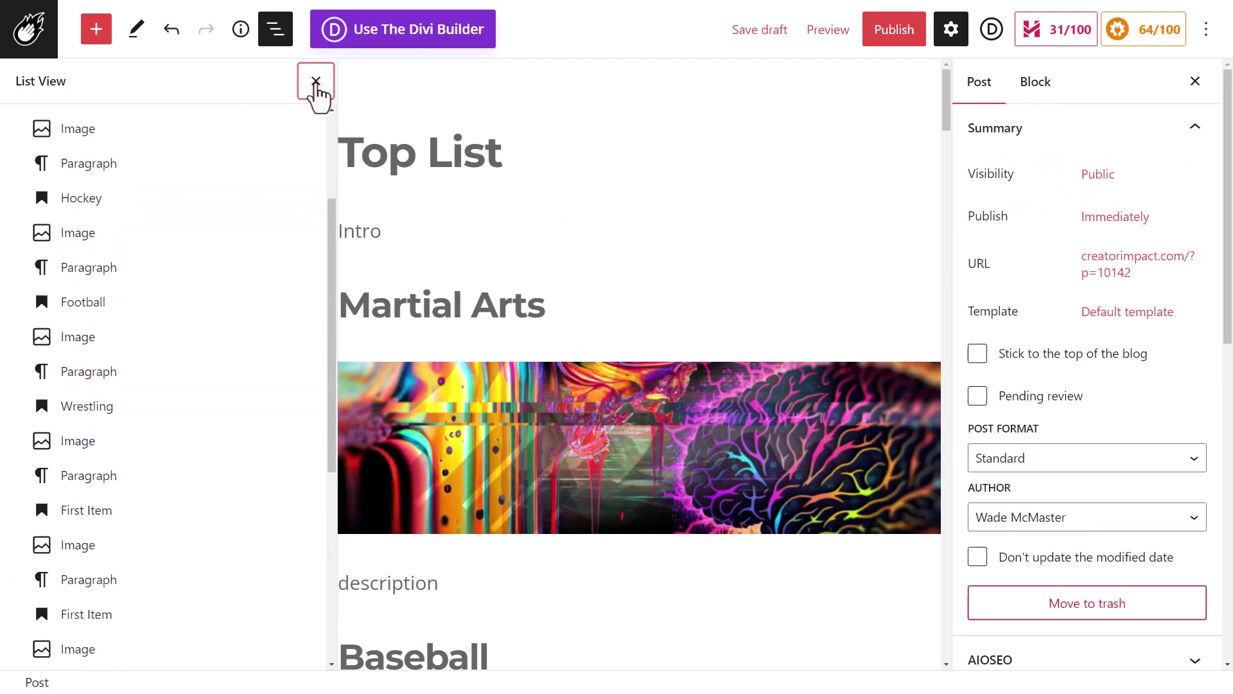
left_click(316, 81)
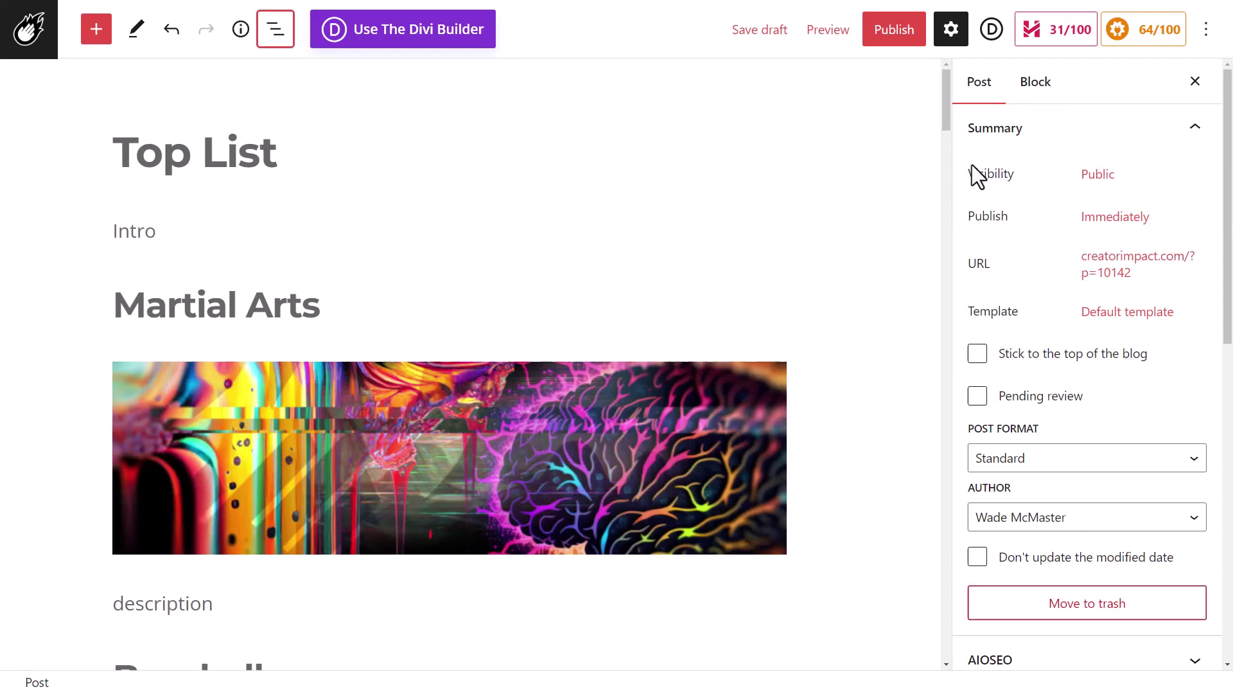